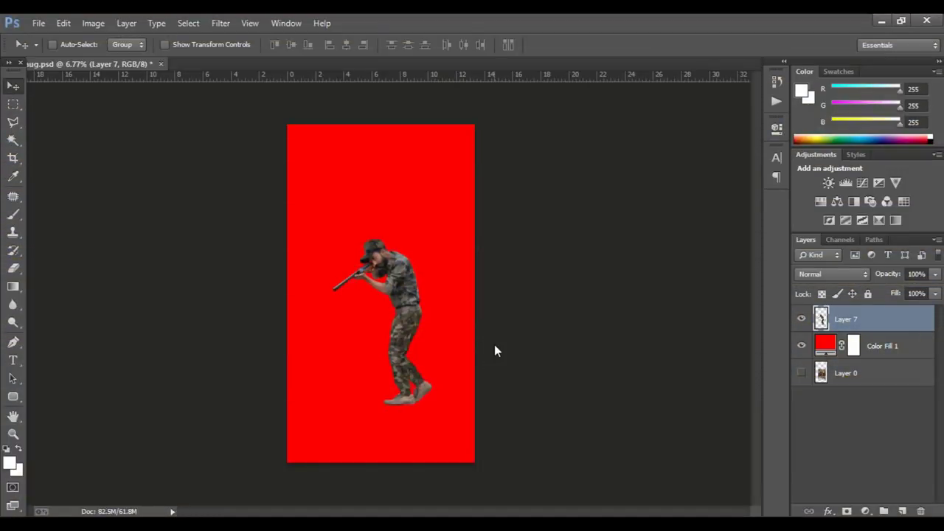
# - View the PSD with the cut-out soldier (Layer 7) above the red Color Fill 1 layer
pyautogui.scroll(1, 481, 347)
# - Move the soldier higher on the canvas and position the placed 15th aug scene
pyautogui.scroll(1, 480, 347)
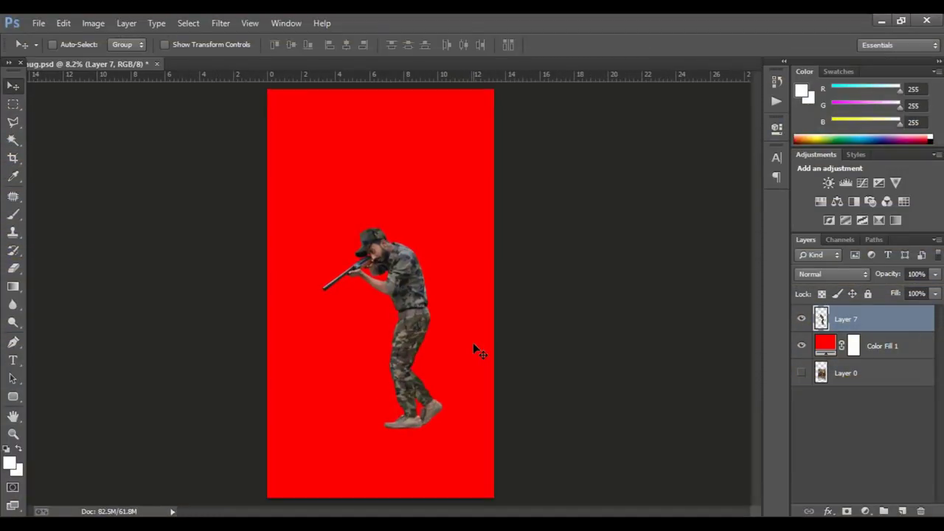
pyautogui.scroll(1, 509, 347)
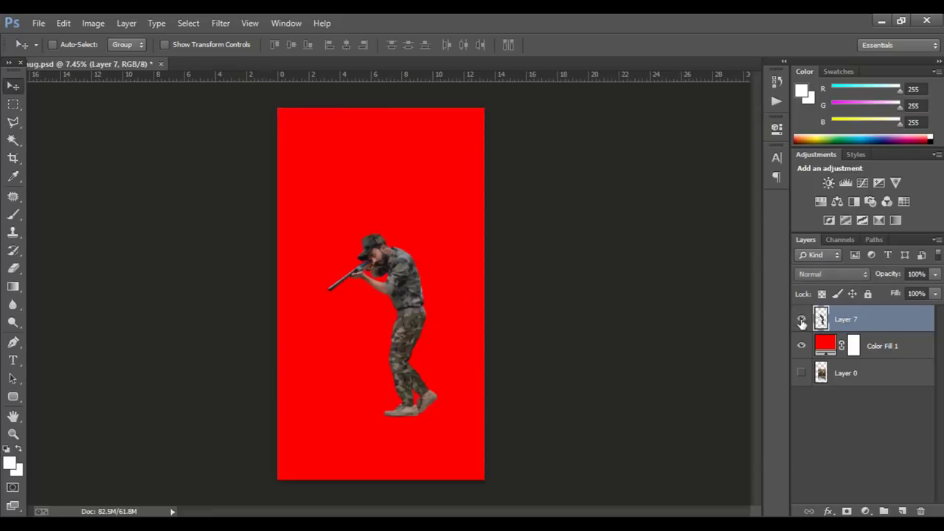
pyautogui.moveTo(398, 313)
pyautogui.mouseDown()
pyautogui.moveTo(445, 261)
pyautogui.moveTo(381, 275)
pyautogui.mouseUp()
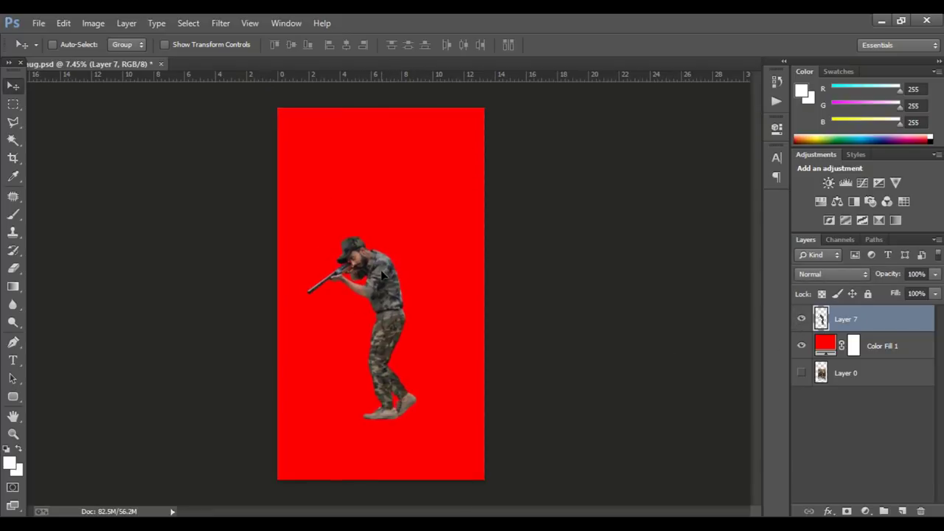
pyautogui.scroll(2, 398, 269)
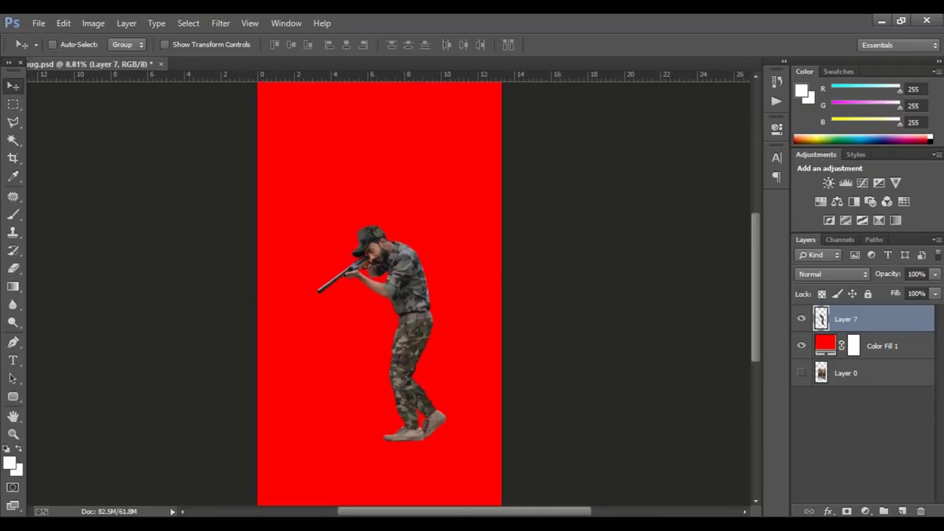
pyautogui.moveTo(458, 360); pyautogui.dragTo(456, 361)
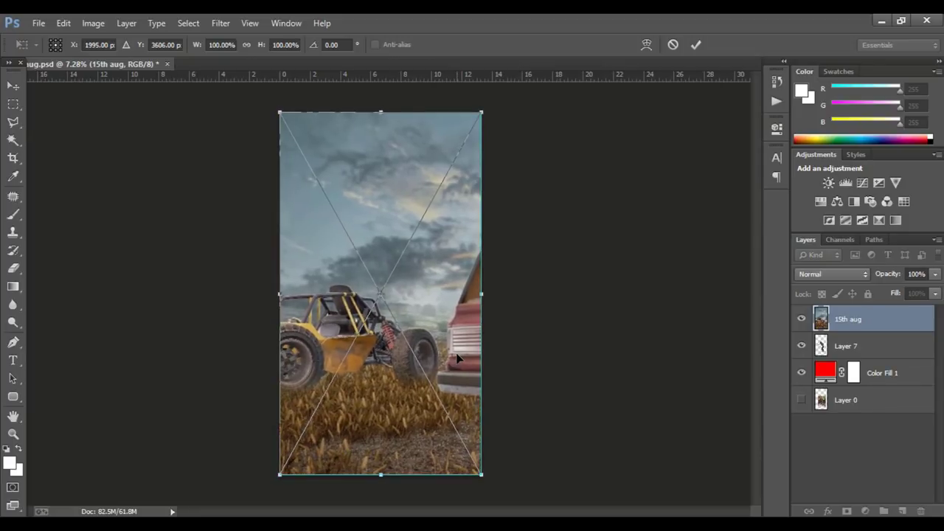
# - Scale the 15th aug scene to about 100.8%, nudge it up, and rasterize it
pyautogui.press('Return')
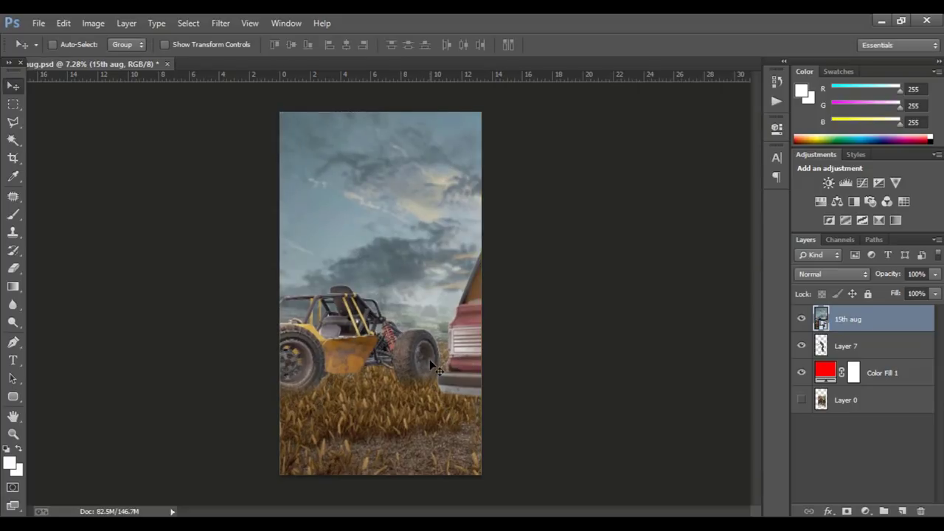
pyautogui.scroll(2, 416, 323)
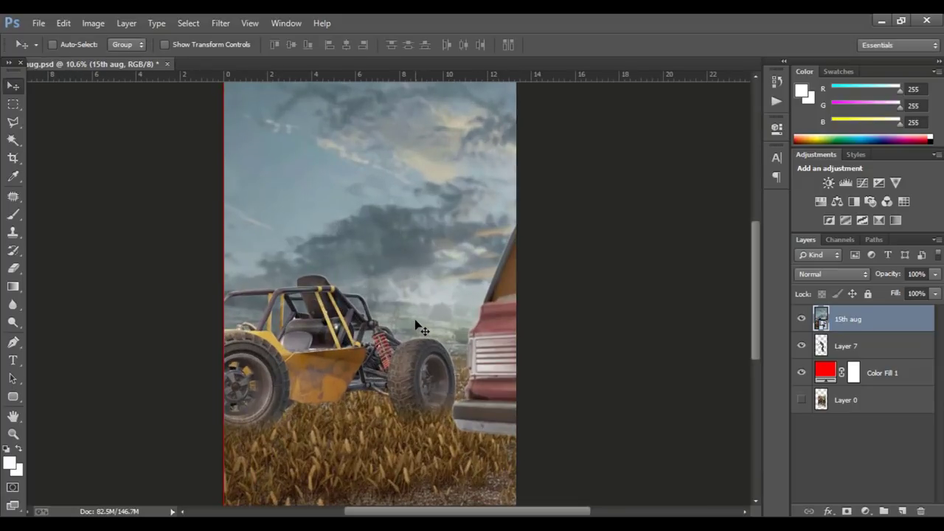
pyautogui.hotkey('ctrl', 't')
pyautogui.scroll(-1, 416, 313)
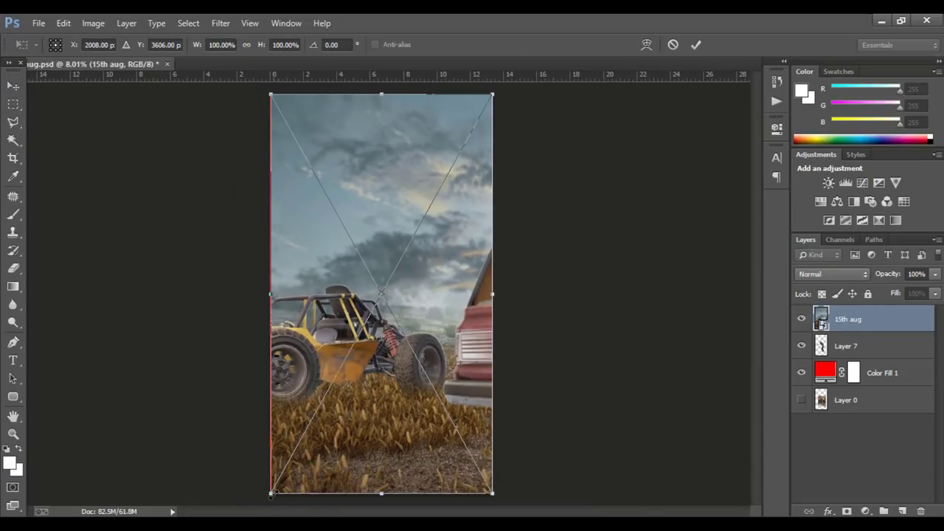
pyautogui.moveTo(270, 496); pyautogui.dragTo(268, 498)
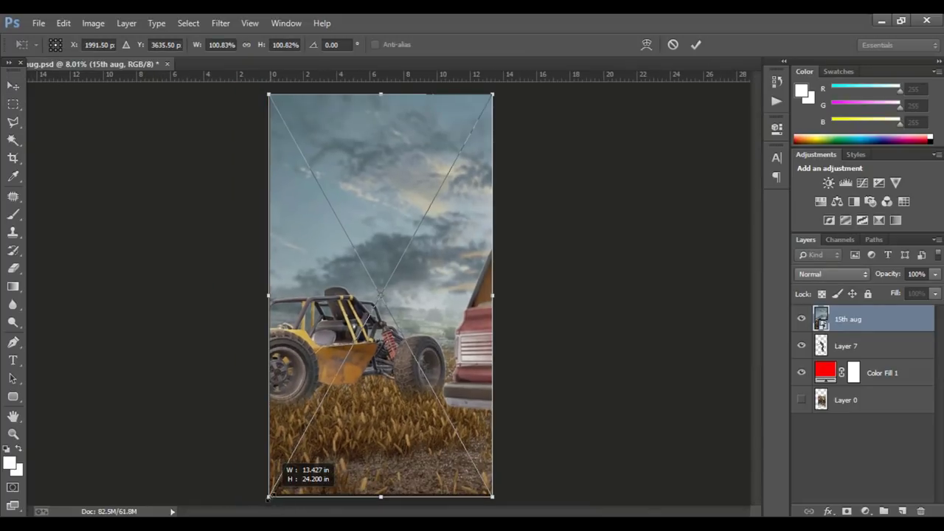
pyautogui.hotkey('shift', 'Up')
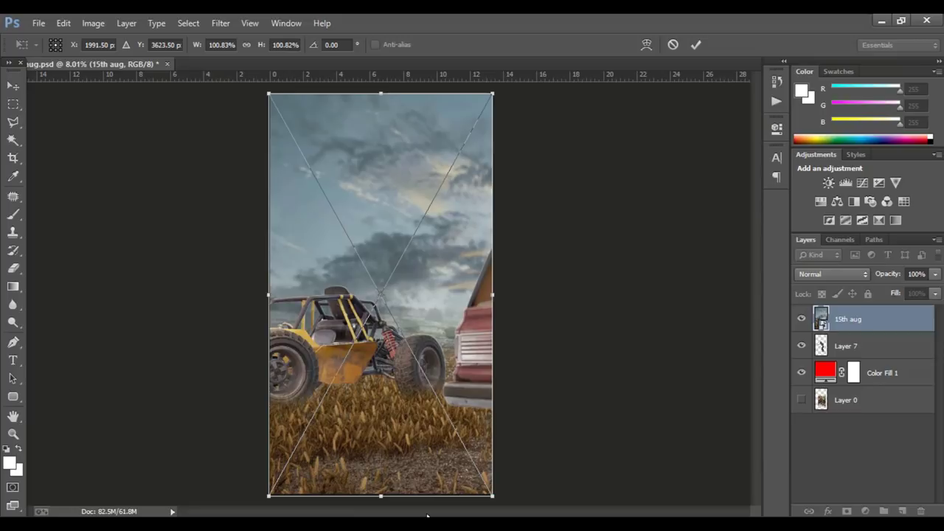
pyautogui.hotkey('shift', 'Up')
pyautogui.press('Return')
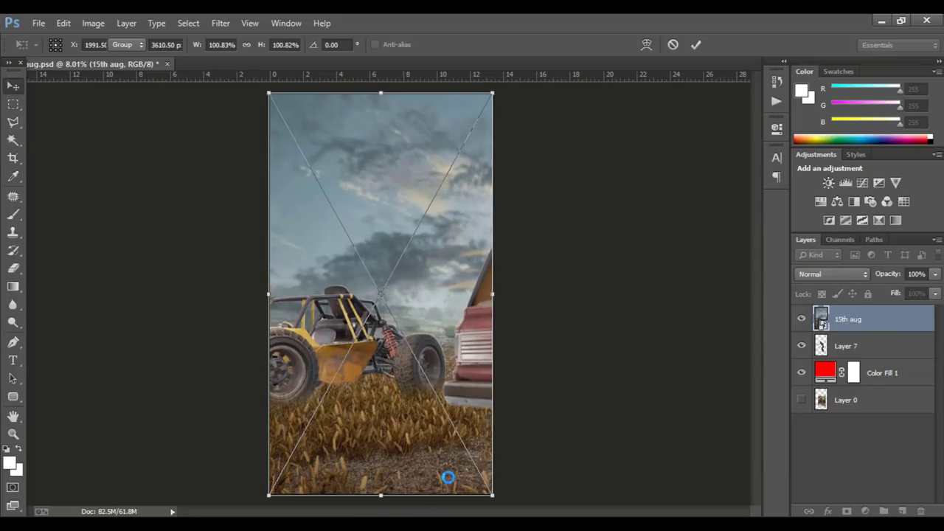
pyautogui.rightClick(878, 321)
pyautogui.click(727, 221)
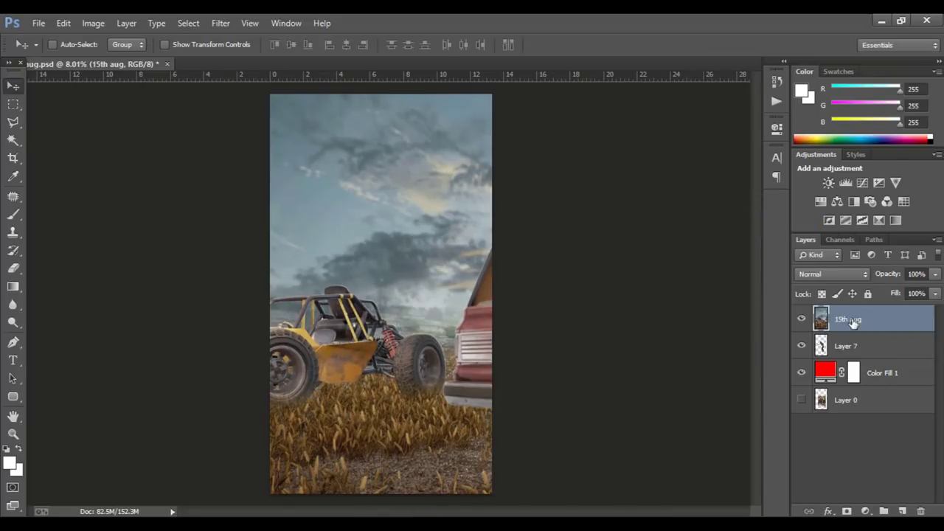
# - Duplicate the 15th aug layer and reset colours to default black and white
pyautogui.hotkey('ctrl', 'j')
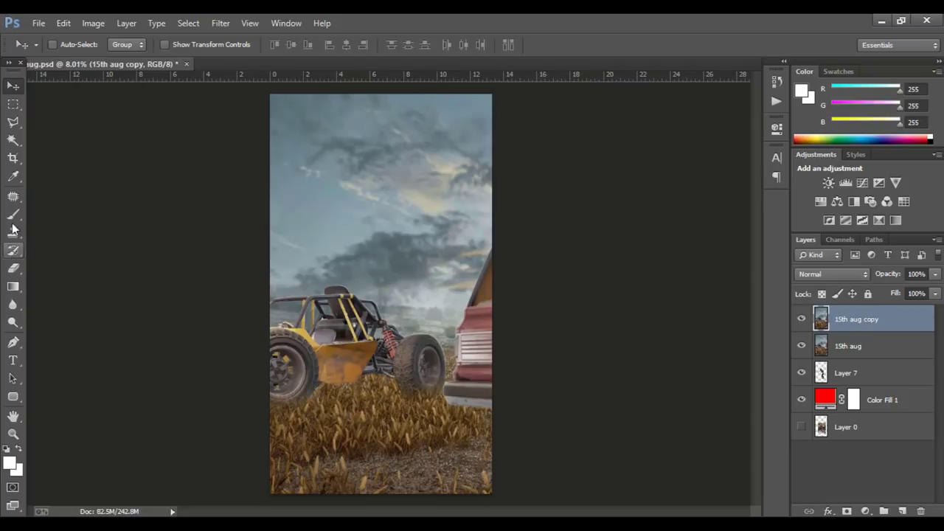
pyautogui.click(6, 450)
pyautogui.click(12, 342)
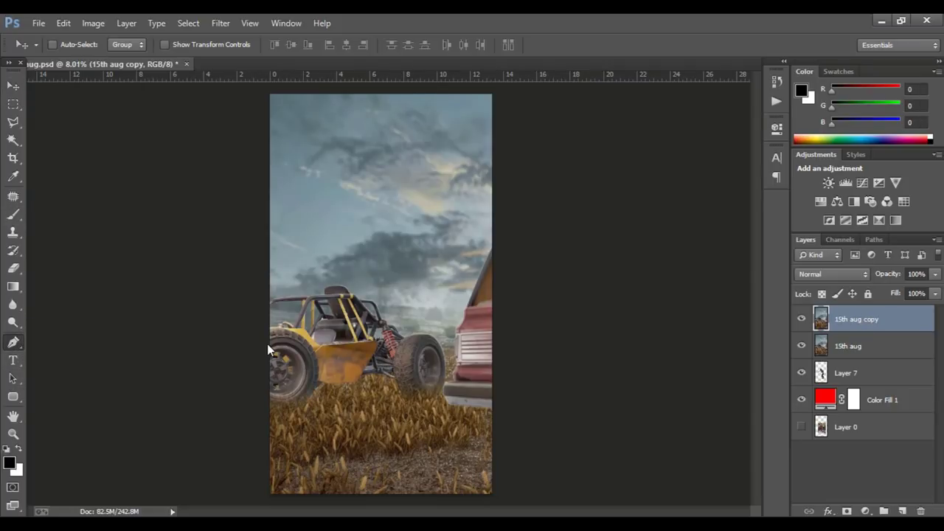
pyautogui.click(846, 511)
pyautogui.hotkey('ctrl', 'z')
pyautogui.scroll(3, 351, 491)
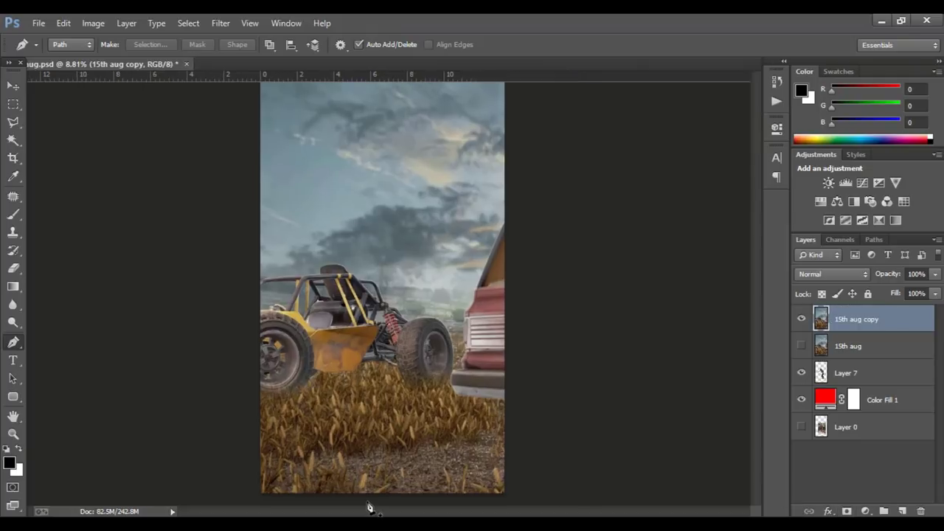
# - Trace a pen path around the foreground grass and mask the copy to that selection
pyautogui.click(148, 342)
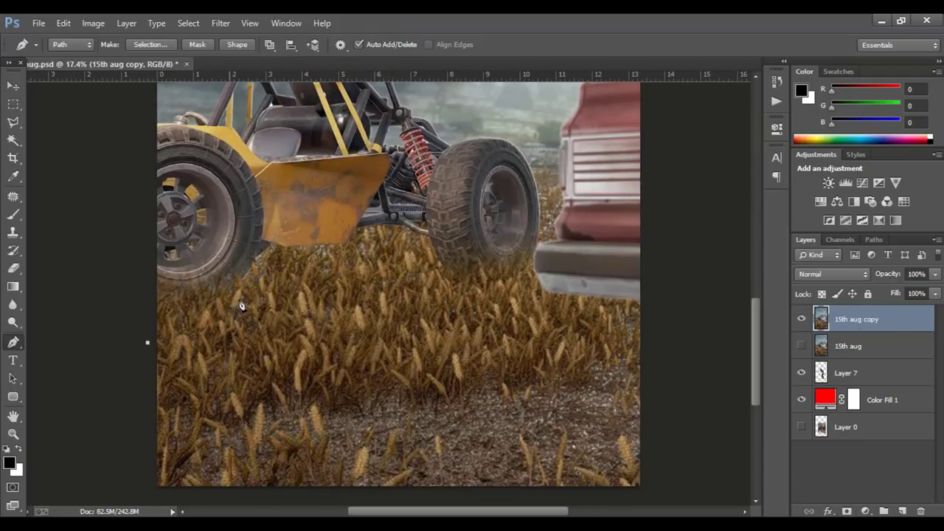
pyautogui.click(418, 281)
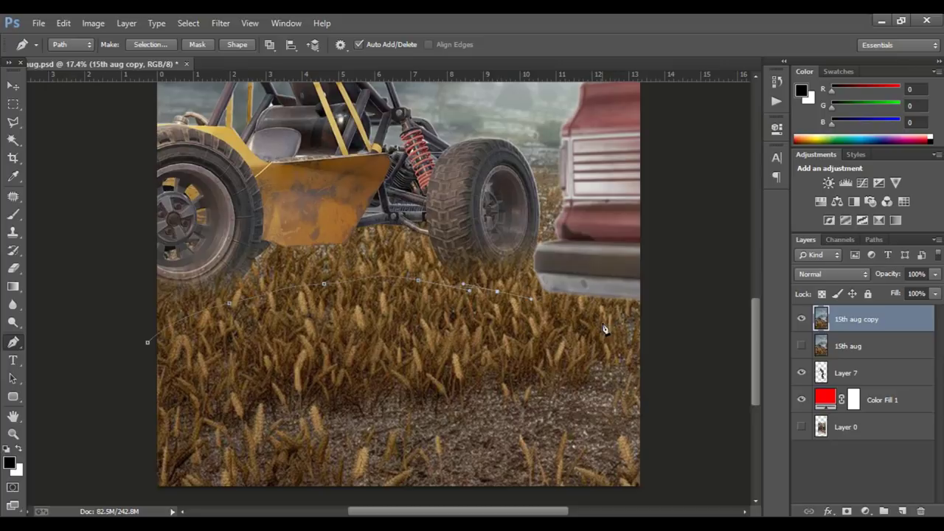
pyautogui.scroll(-2, 659, 391)
pyautogui.moveTo(669, 417); pyautogui.dragTo(670, 449)
pyautogui.moveTo(612, 492); pyautogui.dragTo(524, 501)
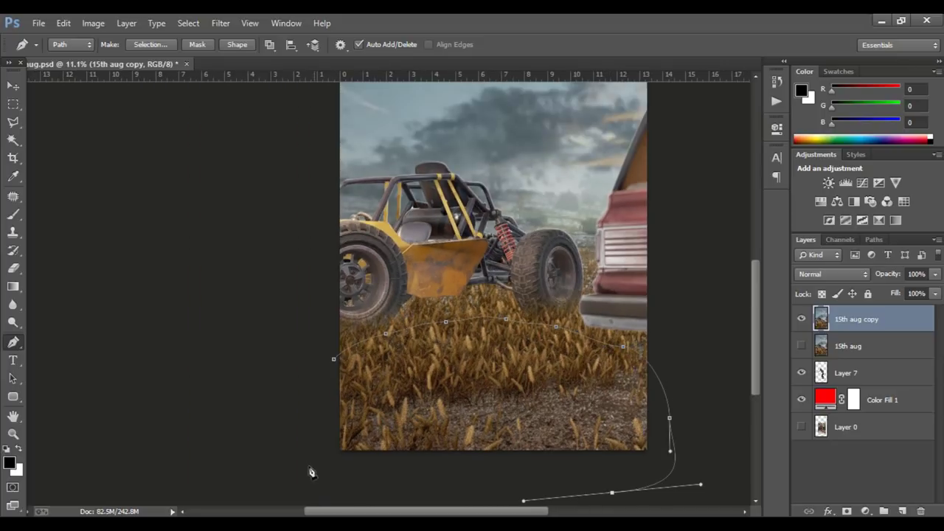
pyautogui.moveTo(315, 477); pyautogui.dragTo(305, 434)
pyautogui.rightClick(402, 374)
pyautogui.click(474, 130)
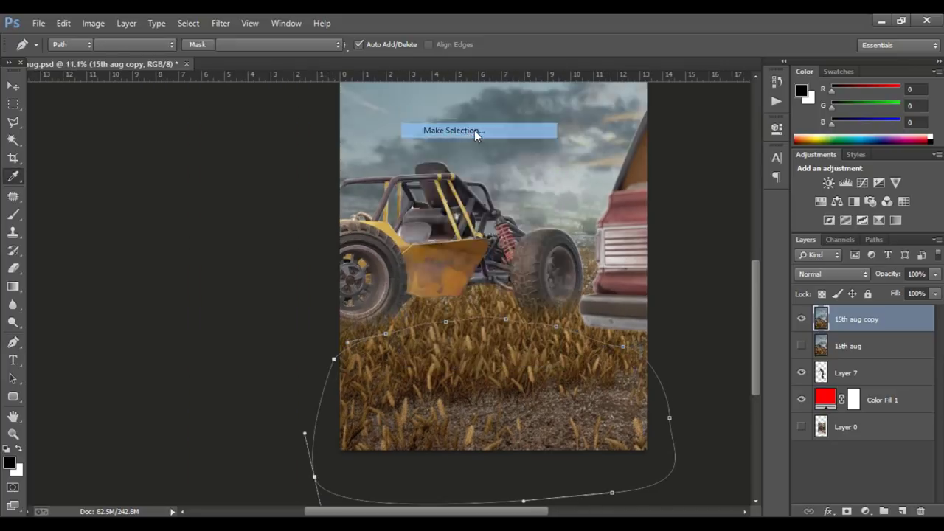
pyautogui.press('Return')
pyautogui.click(866, 512)
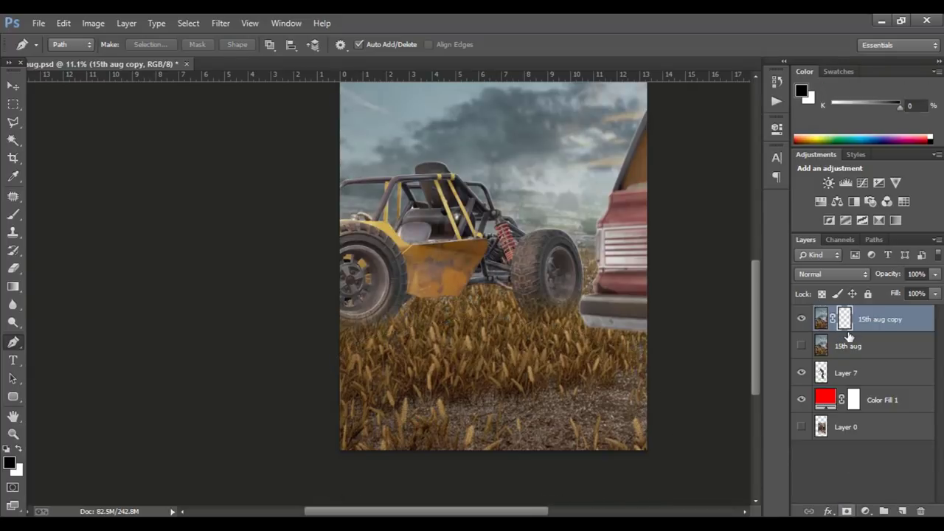
# - Refine the grass mask edge with a 417 px Refine Radius brush along the grass top
pyautogui.rightClick(844, 319)
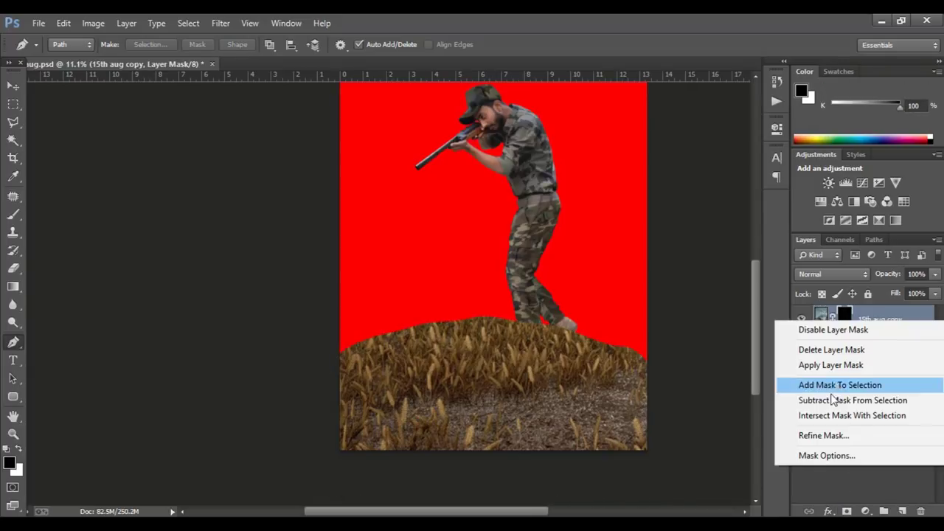
pyautogui.click(822, 435)
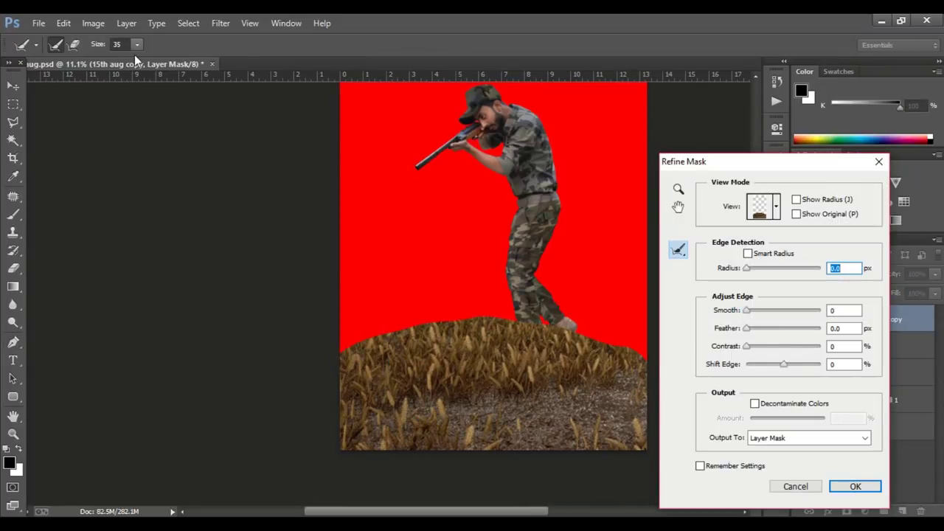
pyautogui.click(136, 44)
pyautogui.click(226, 65)
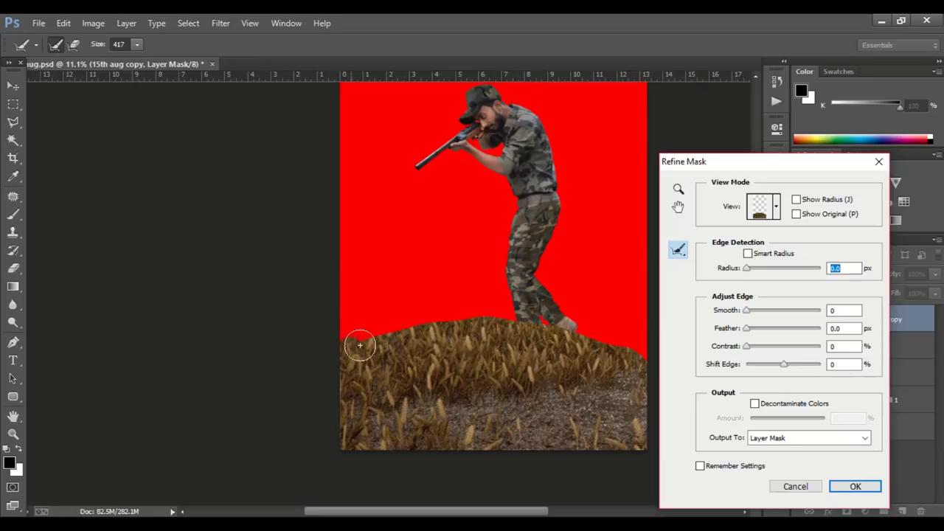
pyautogui.moveTo(352, 344); pyautogui.dragTo(643, 347)
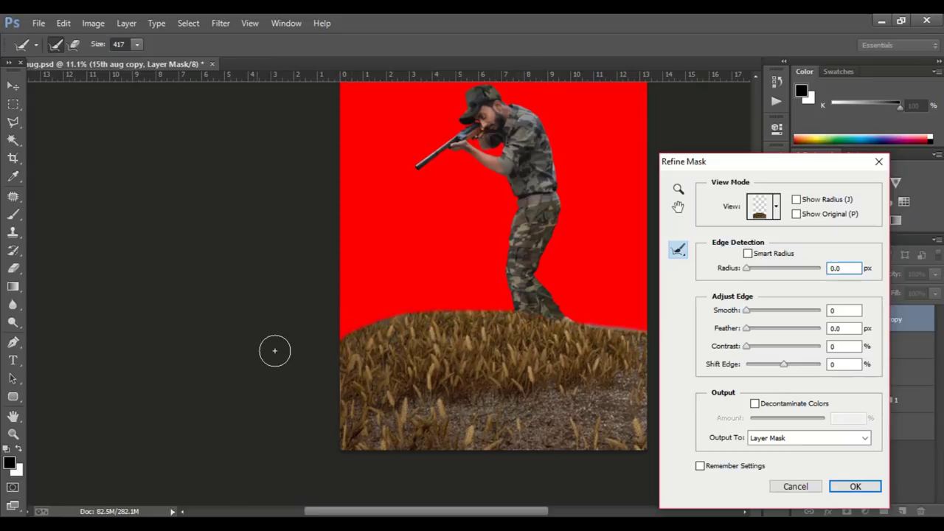
pyautogui.moveTo(401, 343); pyautogui.dragTo(520, 350)
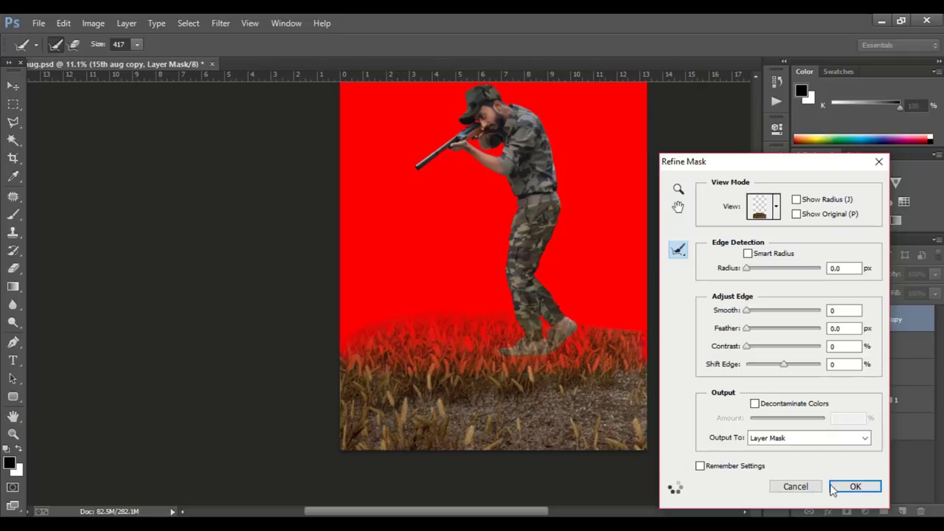
pyautogui.press('Return')
pyautogui.press('p')
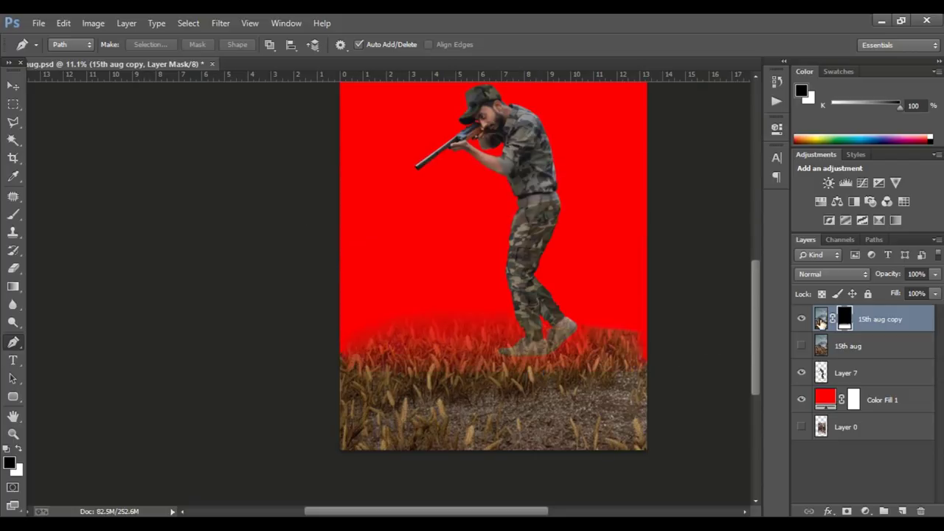
# - Move the soldier layer above the visible 15th aug scene and add a layer mask to it
pyautogui.moveTo(838, 374); pyautogui.dragTo(823, 361)
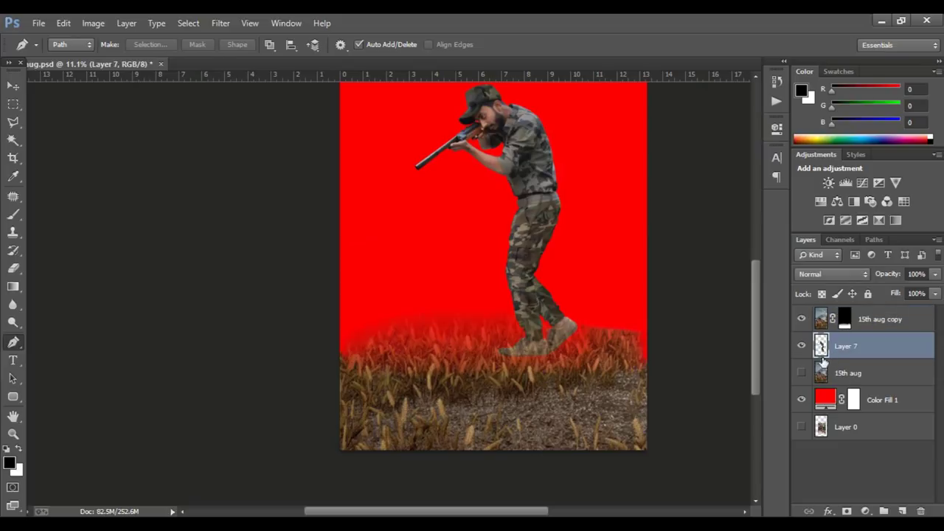
pyautogui.click(801, 373)
pyautogui.scroll(-1, 565, 359)
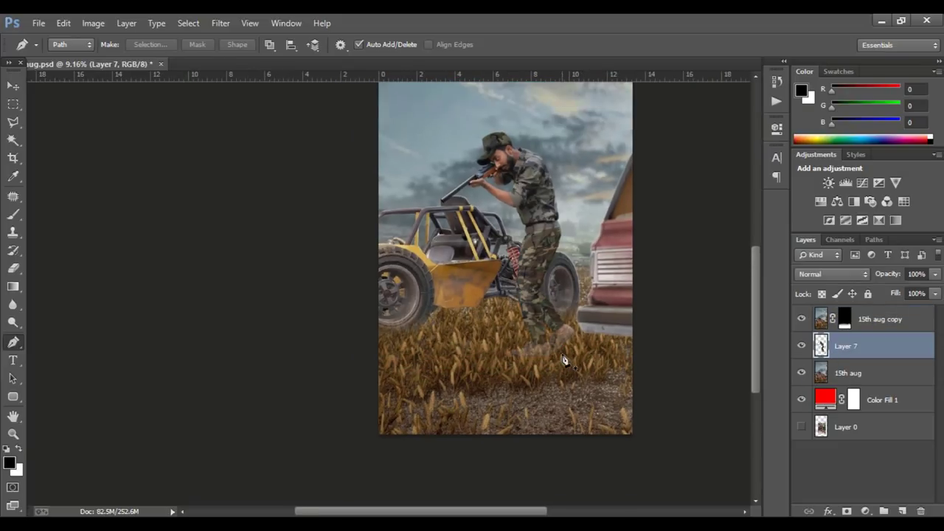
pyautogui.scroll(2, 564, 360)
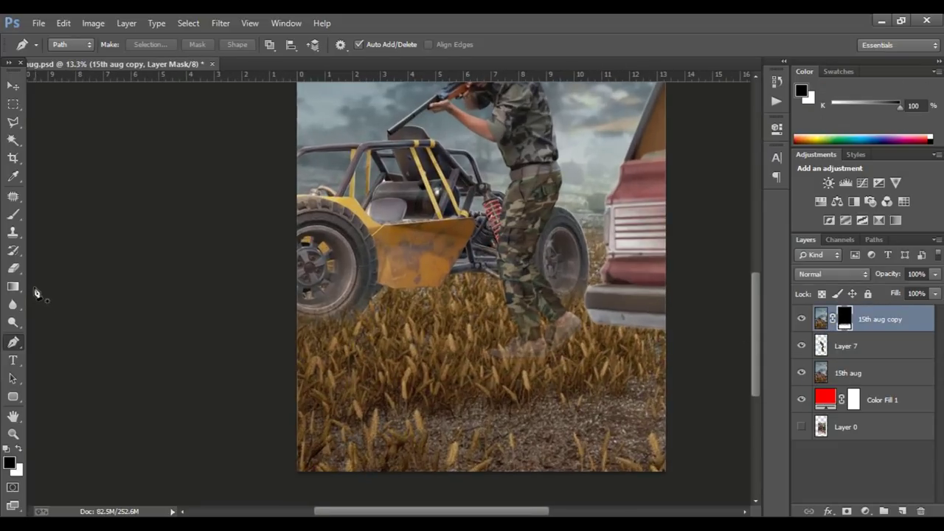
pyautogui.click(12, 214)
pyautogui.click(846, 511)
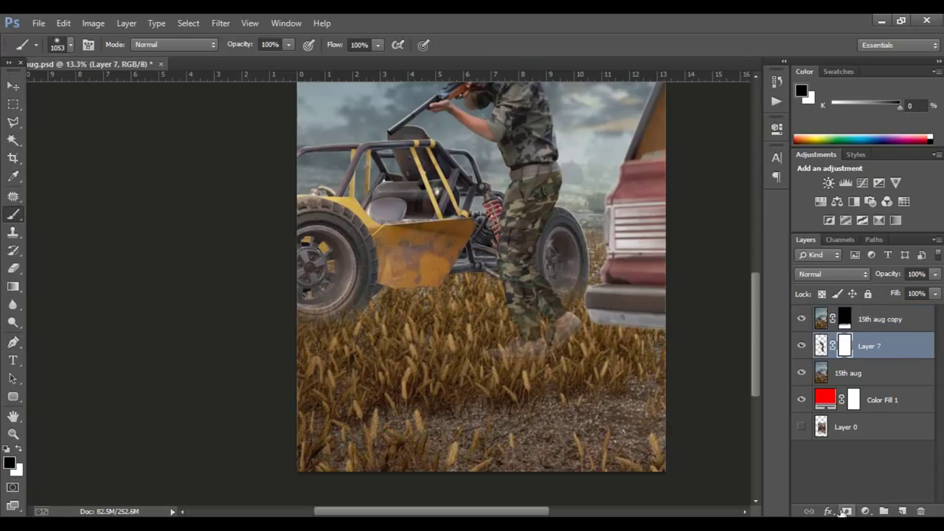
# - Paint black on the soldier's mask with a 367 px brush so wheat covers his feet
pyautogui.scroll(3, 542, 391)
pyautogui.scroll(2, 542, 391)
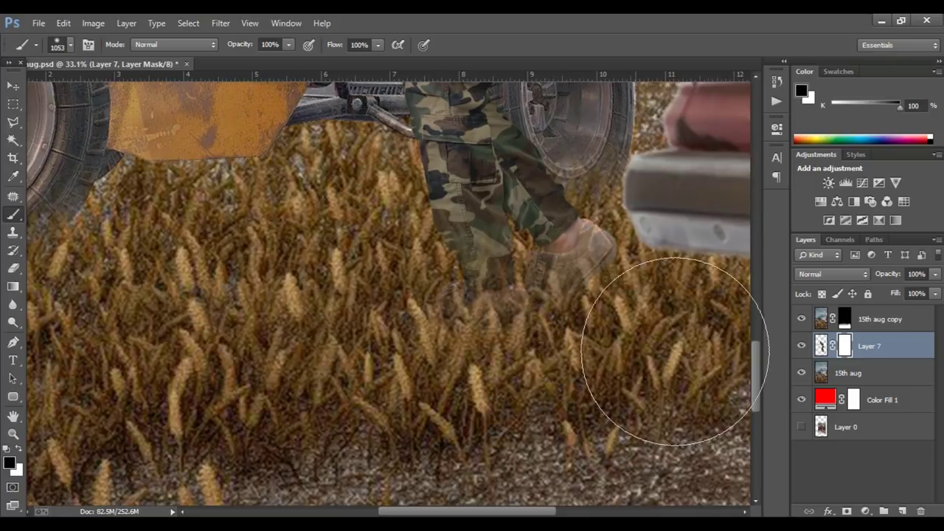
pyautogui.rightClick(664, 225)
pyautogui.moveTo(793, 259); pyautogui.dragTo(767, 258)
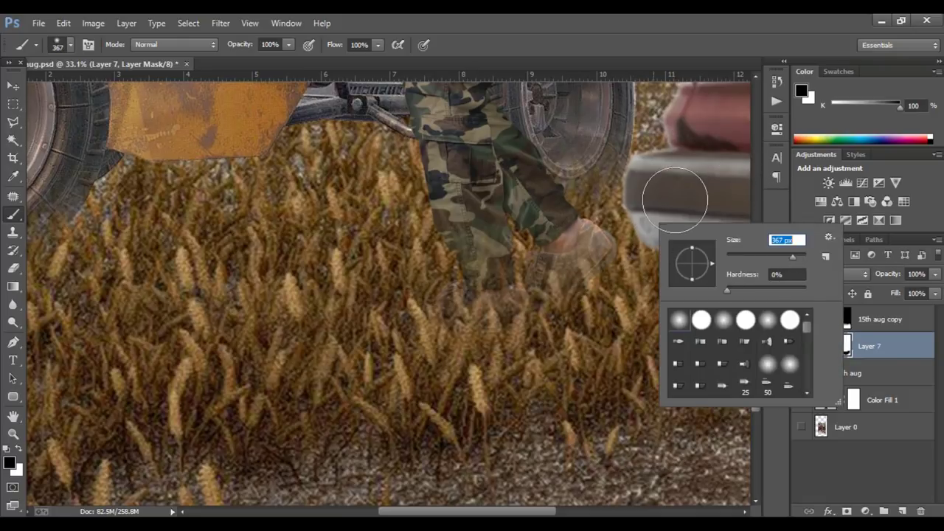
pyautogui.press('Return')
pyautogui.scroll(2, 678, 194)
pyautogui.moveTo(634, 288); pyautogui.dragTo(592, 380)
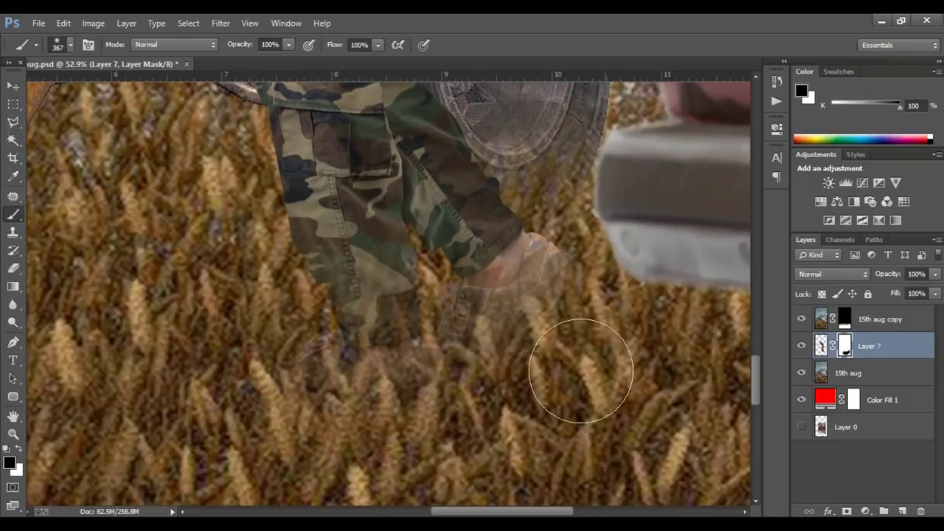
pyautogui.scroll(-1, 405, 447)
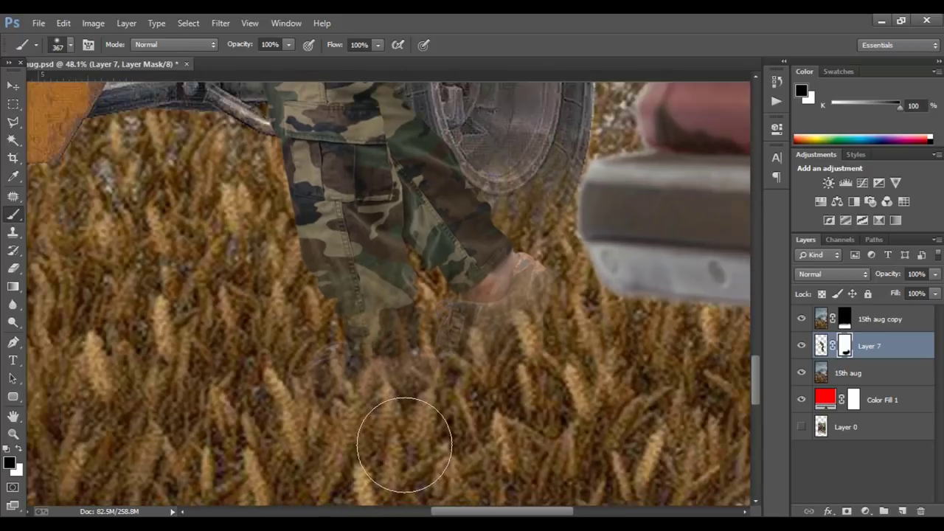
pyautogui.scroll(-1, 472, 413)
pyautogui.scroll(-2, 559, 244)
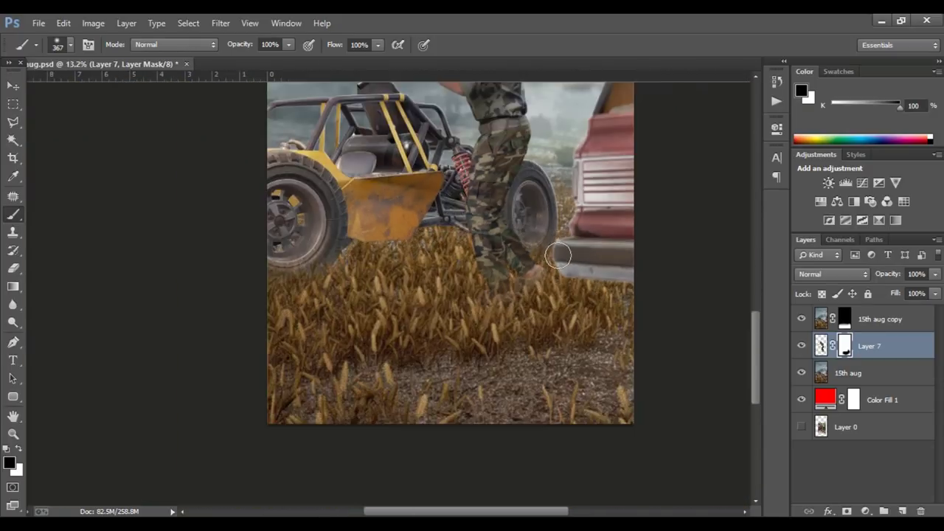
pyautogui.scroll(-2, 558, 244)
pyautogui.scroll(-1, 558, 244)
pyautogui.click(13, 86)
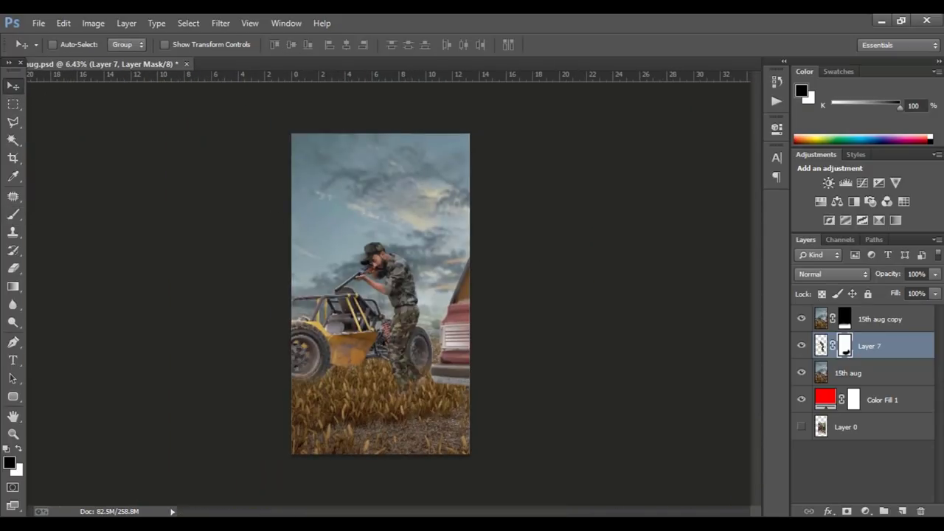
# - Clip a darkening Curves 1 adjustment to Layer 7 and invert its mask to hide it
pyautogui.click(862, 182)
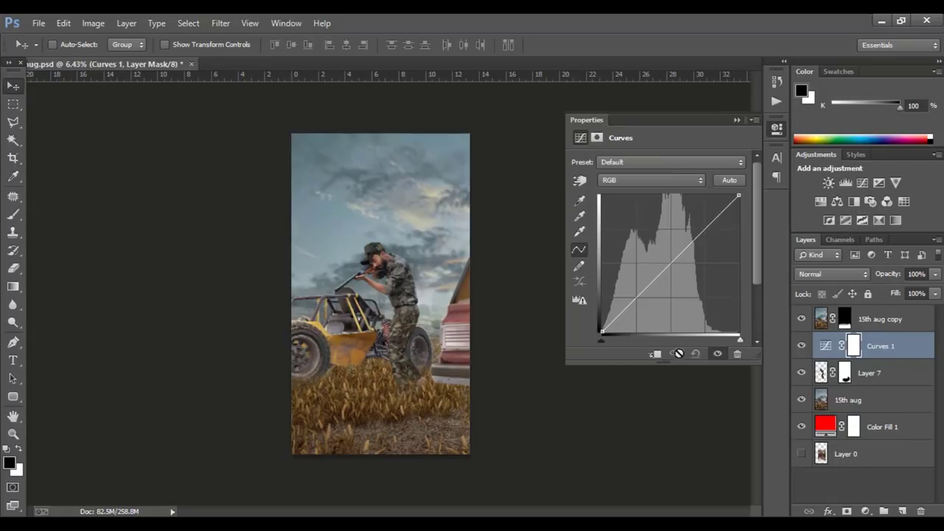
pyautogui.click(653, 359)
pyautogui.scroll(1, 445, 364)
pyautogui.scroll(1, 487, 362)
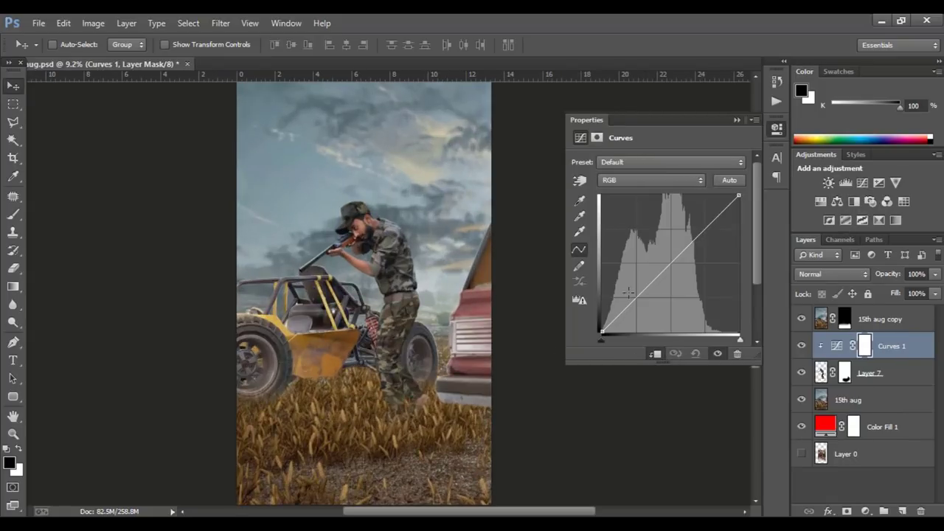
pyautogui.moveTo(670, 266); pyautogui.dragTo(675, 264)
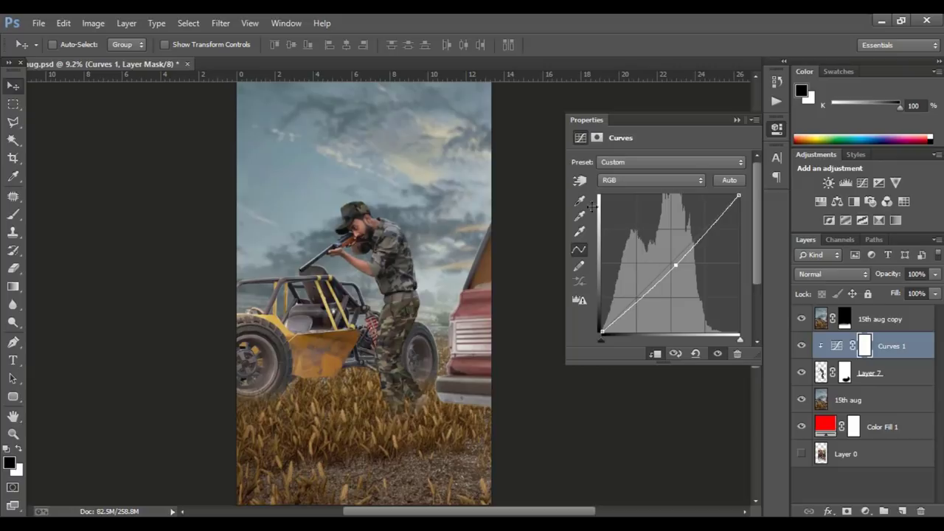
pyautogui.moveTo(396, 338); pyautogui.dragTo(396, 343)
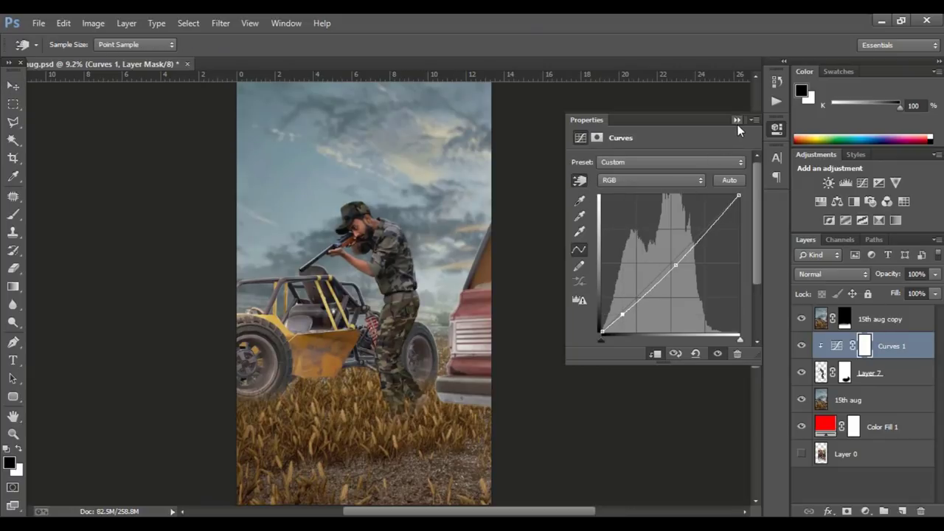
pyautogui.scroll(1, 383, 347)
pyautogui.scroll(1, 384, 347)
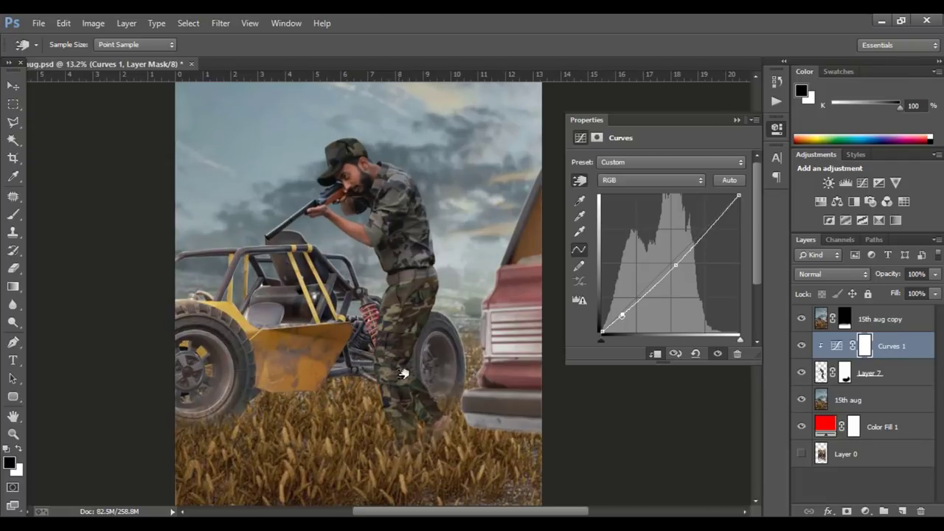
pyautogui.click(736, 120)
pyautogui.hotkey('ctrl', 'i')
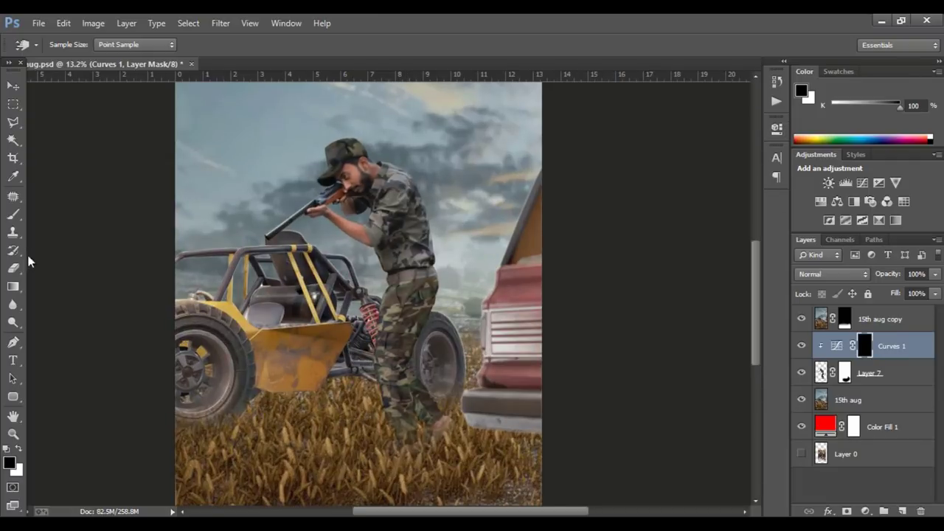
# - Paint white on the Curves 1 mask with a 1842 px brush to shade the soldier's legs
pyautogui.click(20, 215)
pyautogui.rightClick(445, 341)
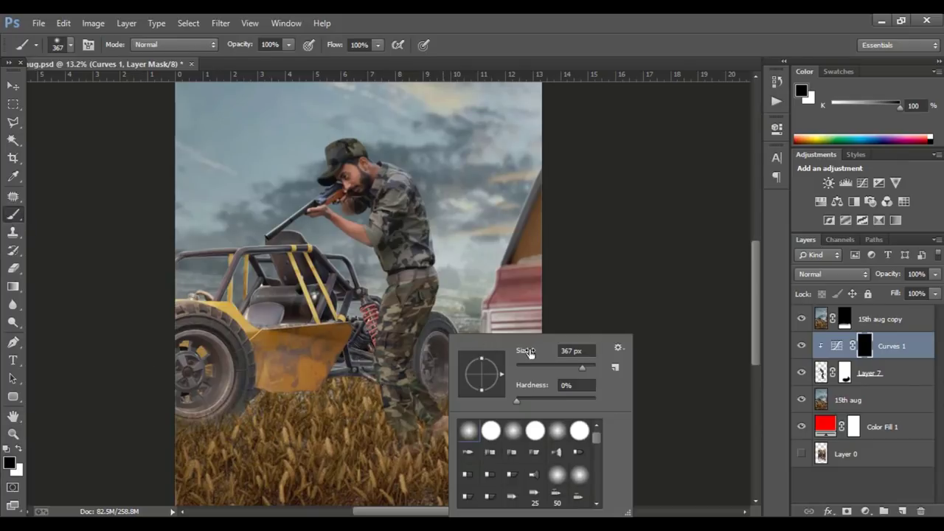
pyautogui.moveTo(591, 366); pyautogui.dragTo(594, 367)
pyautogui.press('Return')
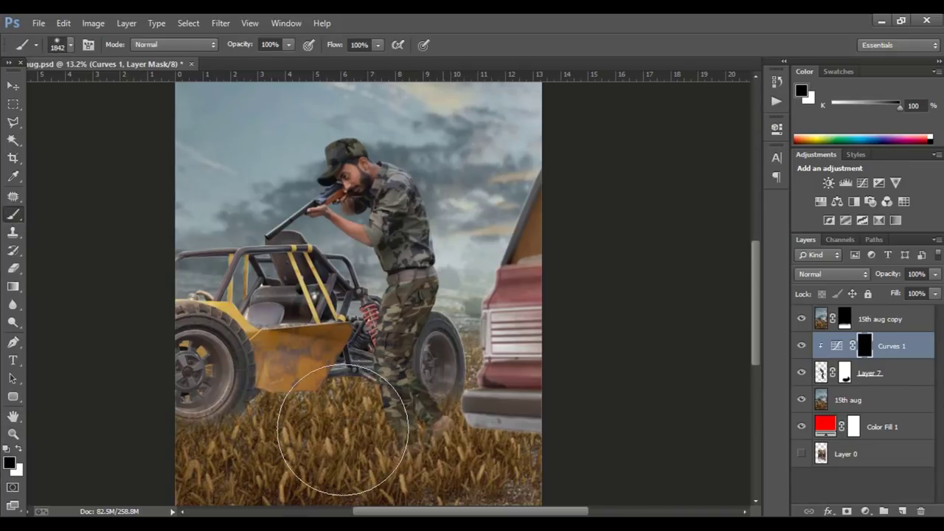
pyautogui.press('x')
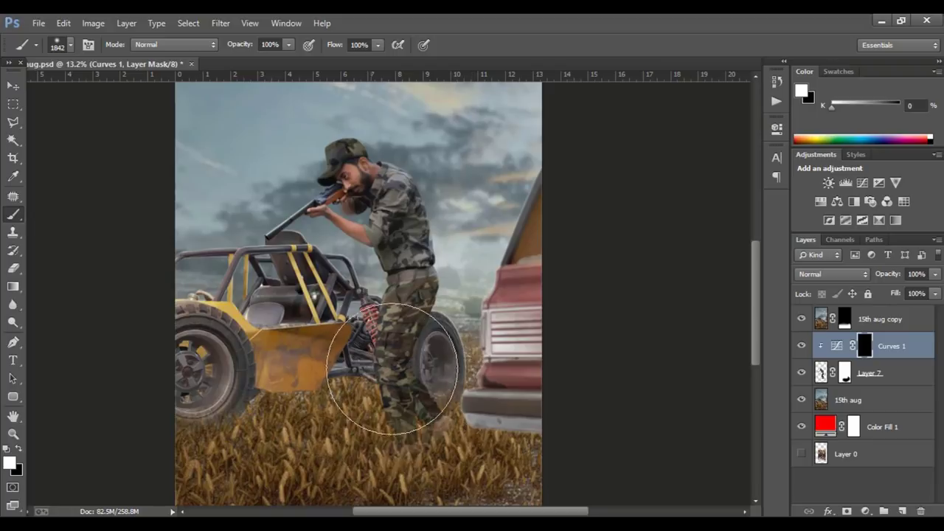
pyautogui.moveTo(418, 336)
pyautogui.mouseDown()
pyautogui.moveTo(445, 203)
pyautogui.moveTo(312, 332)
pyautogui.mouseUp()
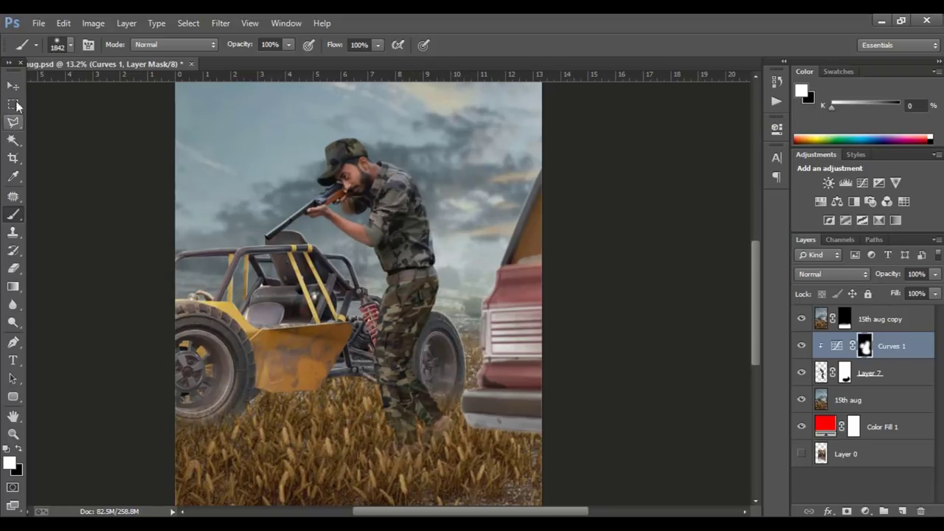
pyautogui.click(13, 86)
pyautogui.click(802, 346)
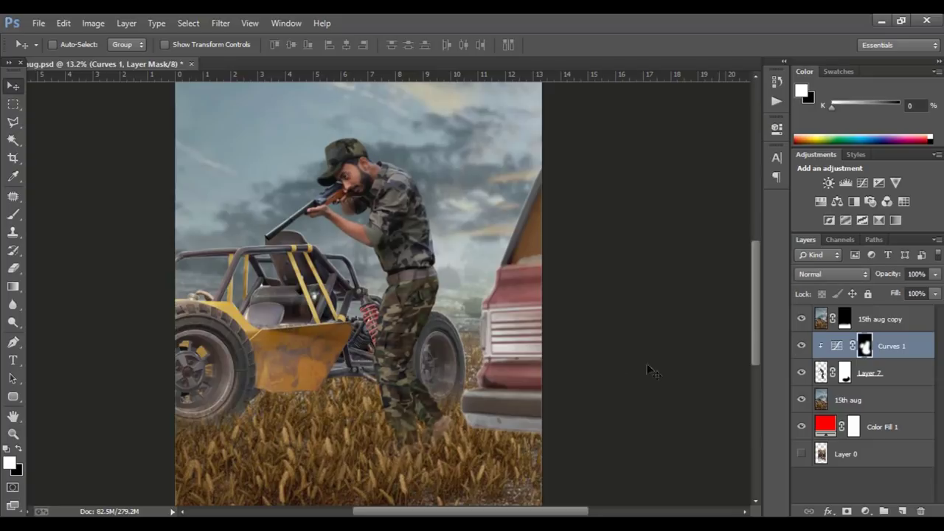
# - Add an Inner Shadow to Layer 7 in Screen mode with a light grey sampled colour
pyautogui.keyDown('alt'); pyautogui.scroll(-2, 598, 356); pyautogui.keyUp('alt')
pyautogui.keyDown('alt'); pyautogui.scroll(-1, 599, 356); pyautogui.keyUp('alt')
pyautogui.rightClick(871, 376)
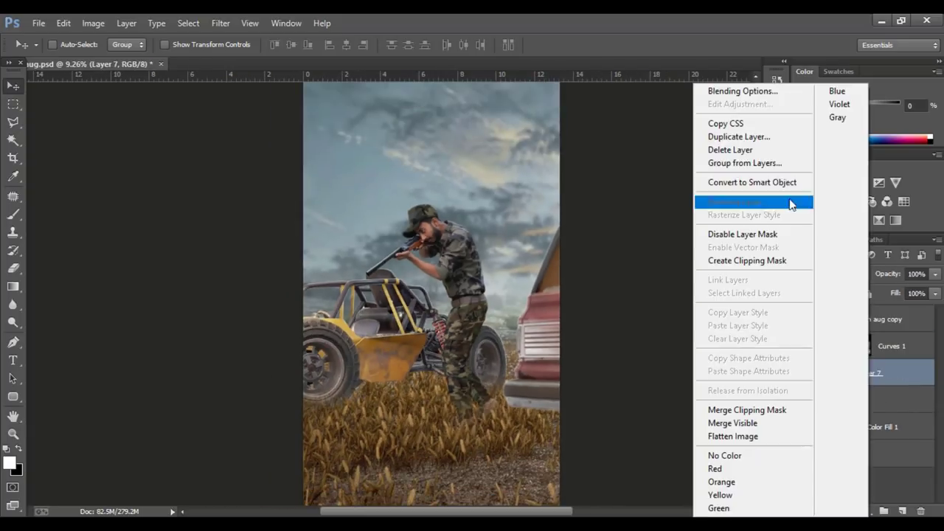
pyautogui.click(749, 92)
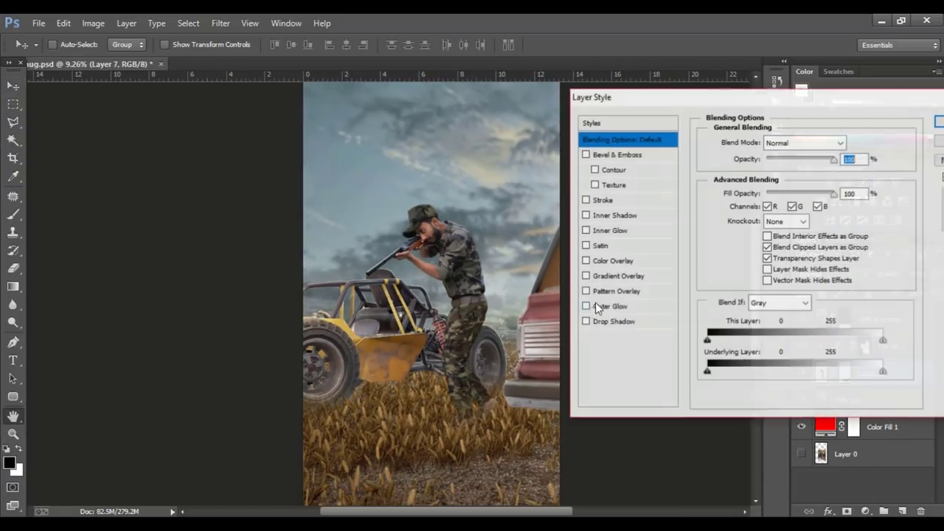
pyautogui.click(628, 215)
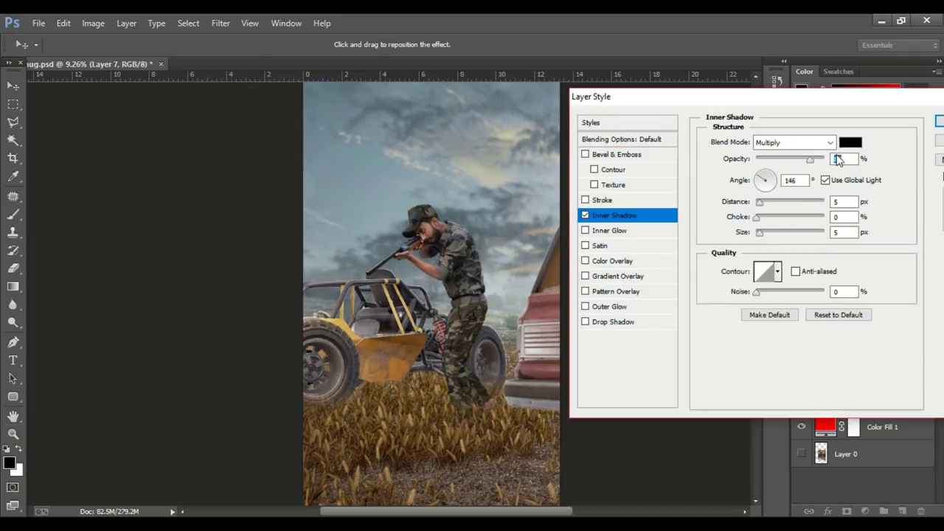
pyautogui.click(831, 142)
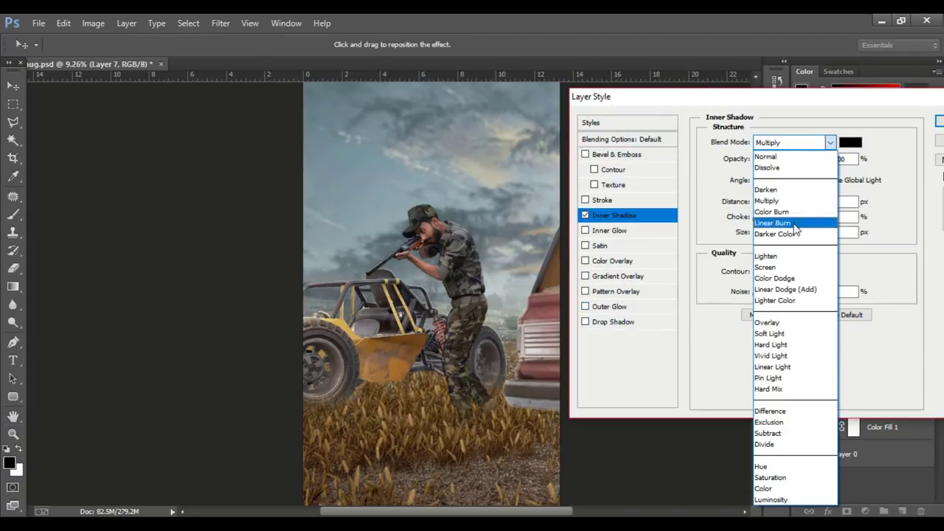
pyautogui.click(782, 265)
pyautogui.click(850, 143)
pyautogui.click(509, 284)
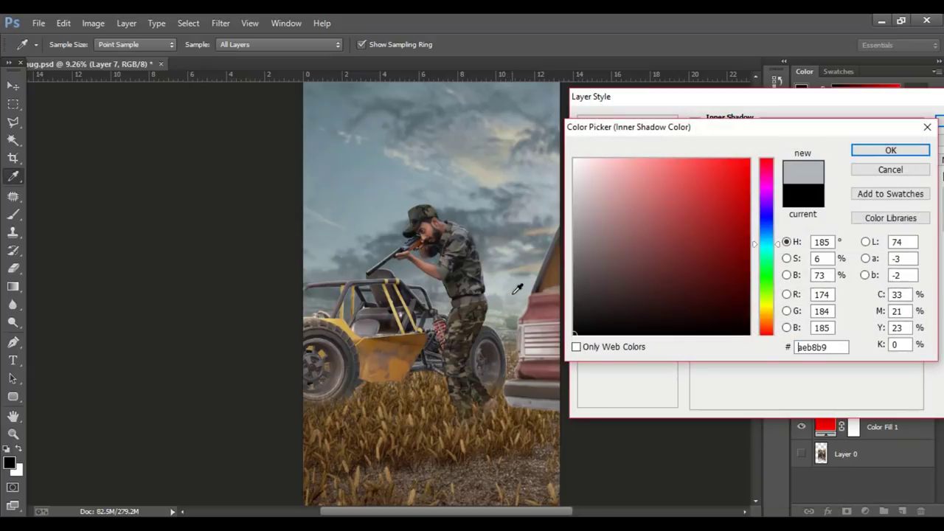
pyautogui.click(509, 284)
pyautogui.click(888, 151)
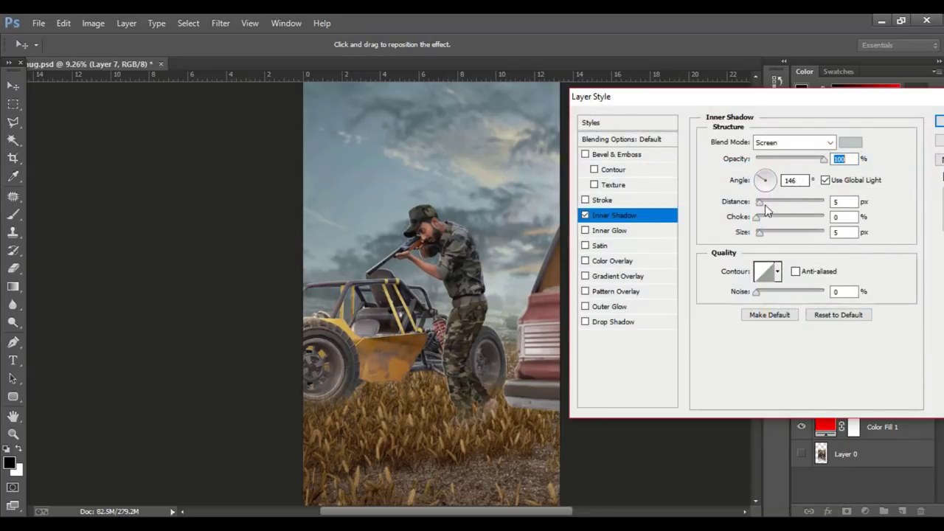
# - Set the inner shadow angle to 48° and size to about 25 px, then apply it
pyautogui.click(771, 176)
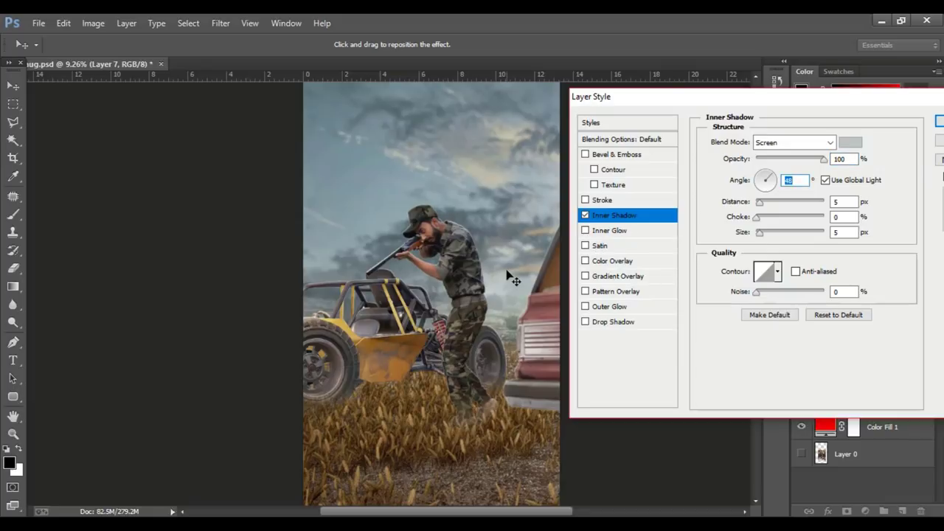
pyautogui.hotkey('ctrl', '+')
pyautogui.hotkey('ctrl', '+')
pyautogui.hotkey('ctrl', '+')
pyautogui.hotkey('ctrl', '+')
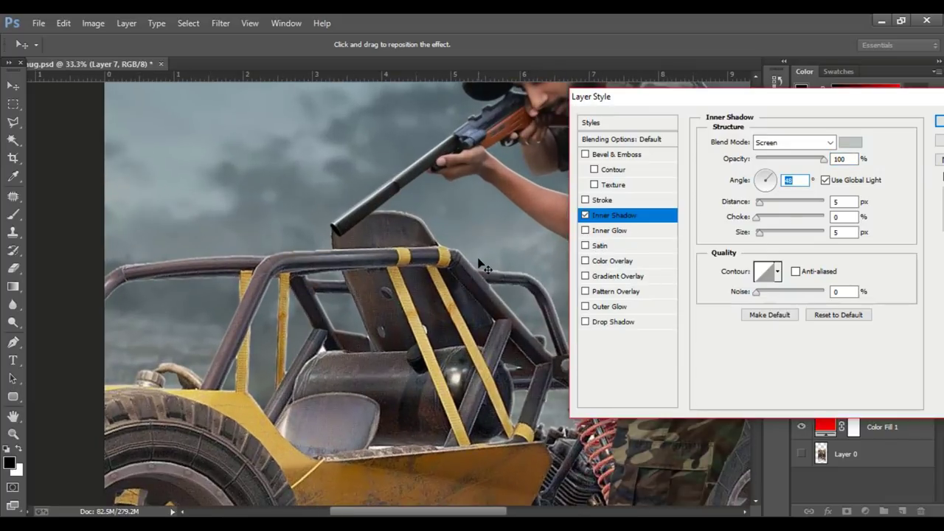
pyautogui.moveTo(502, 255); pyautogui.dragTo(156, 352)
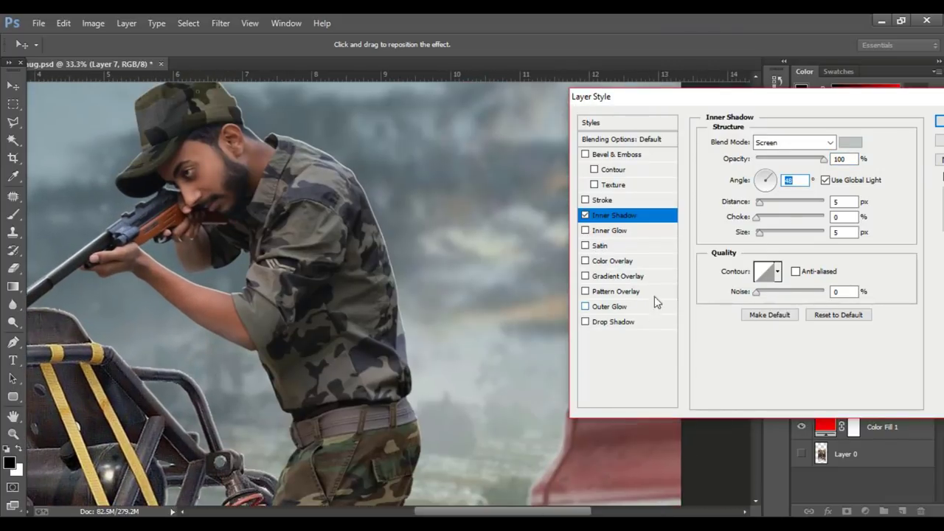
pyautogui.moveTo(761, 233); pyautogui.dragTo(768, 233)
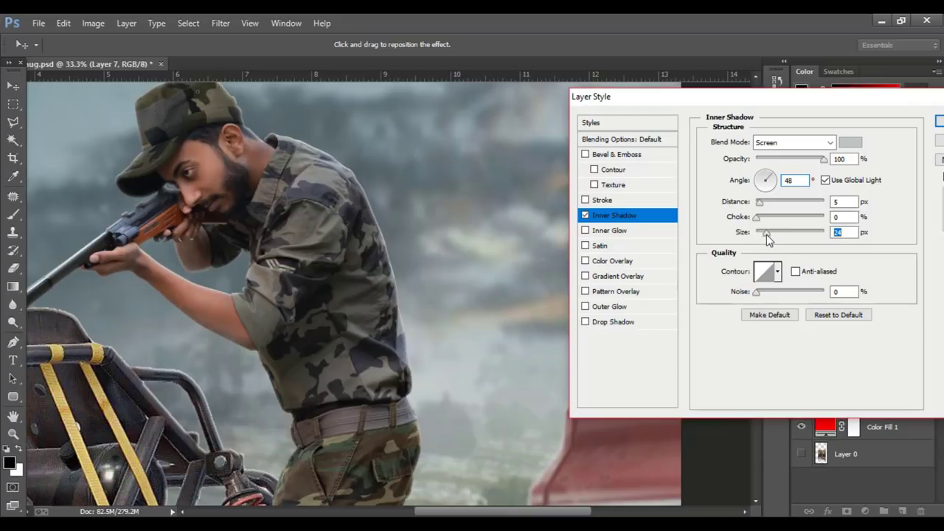
pyautogui.click(938, 121)
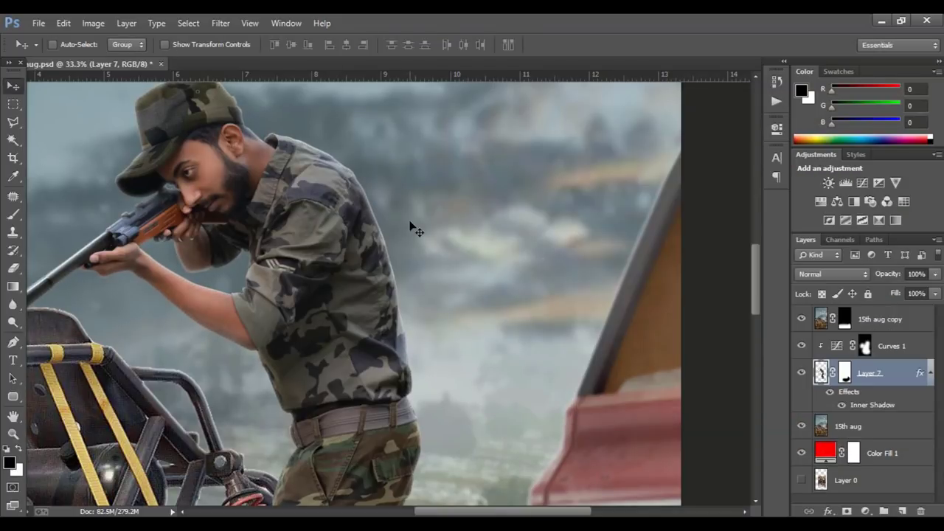
pyautogui.hotkey('ctrl', '0')
# - Convert Layer 7's Inner Shadow effect into its own separate layer
pyautogui.rightClick(919, 376)
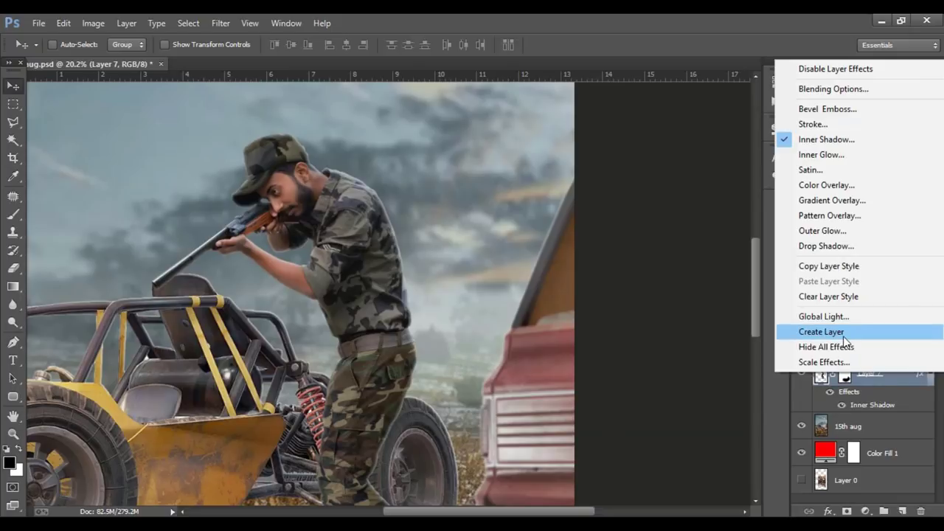
pyautogui.click(812, 331)
pyautogui.click(436, 211)
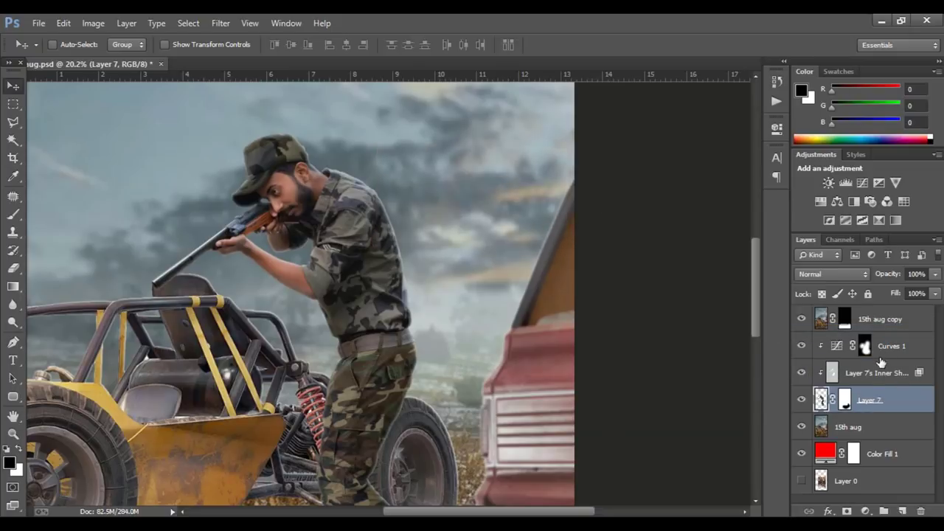
pyautogui.click(16, 268)
pyautogui.scroll(2, 215, 288)
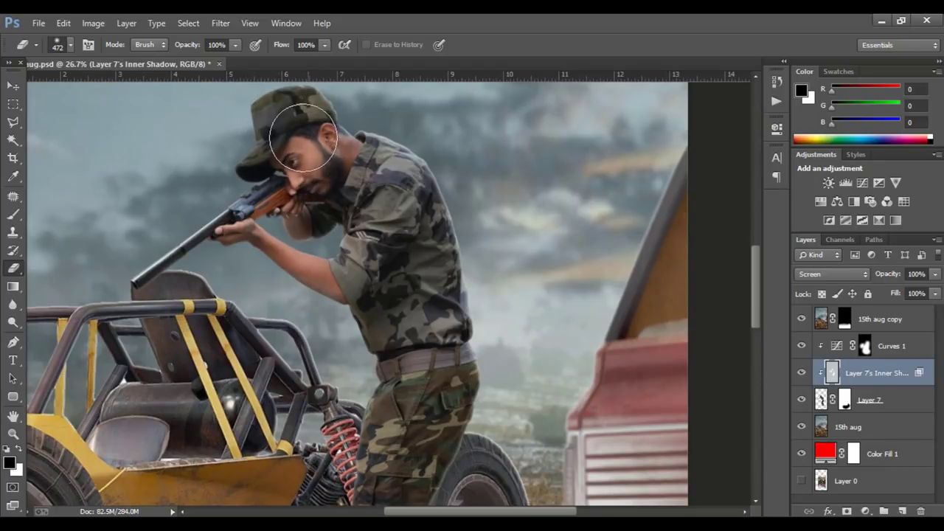
pyautogui.scroll(-4, 391, 258)
# - Erase the shadow layer over the soldier's trousers and feet, then toggle it to compare
pyautogui.moveTo(405, 422); pyautogui.dragTo(373, 450)
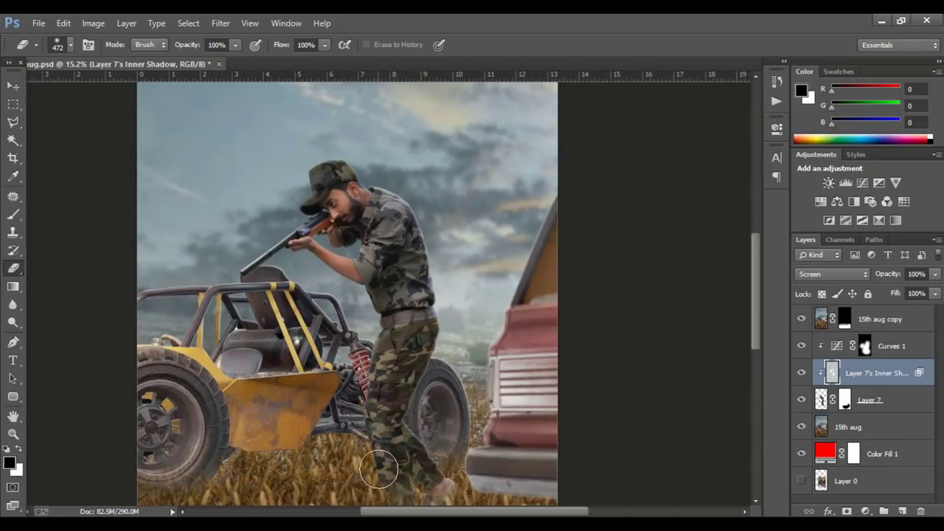
pyautogui.moveTo(394, 485); pyautogui.dragTo(394, 362)
pyautogui.scroll(2, 394, 363)
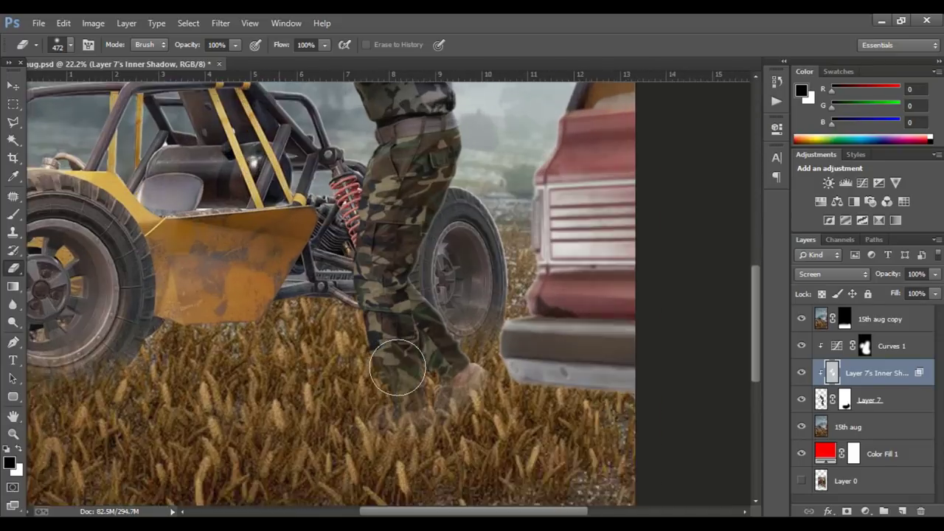
pyautogui.scroll(1, 394, 364)
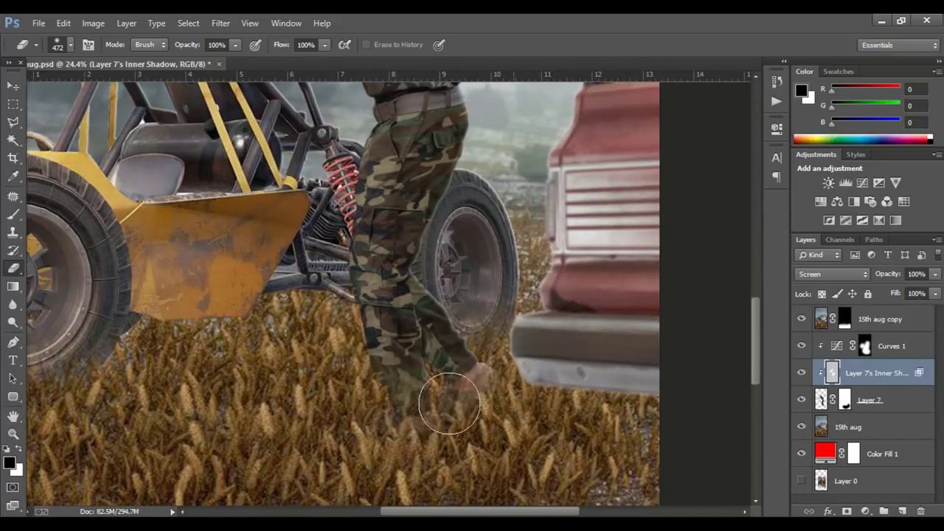
pyautogui.moveTo(451, 378); pyautogui.dragTo(448, 374)
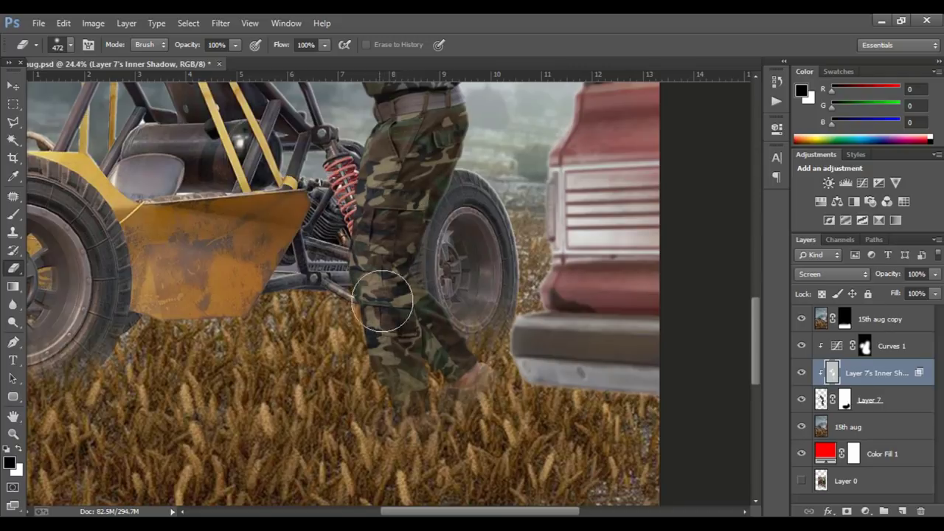
pyautogui.scroll(-2, 432, 374)
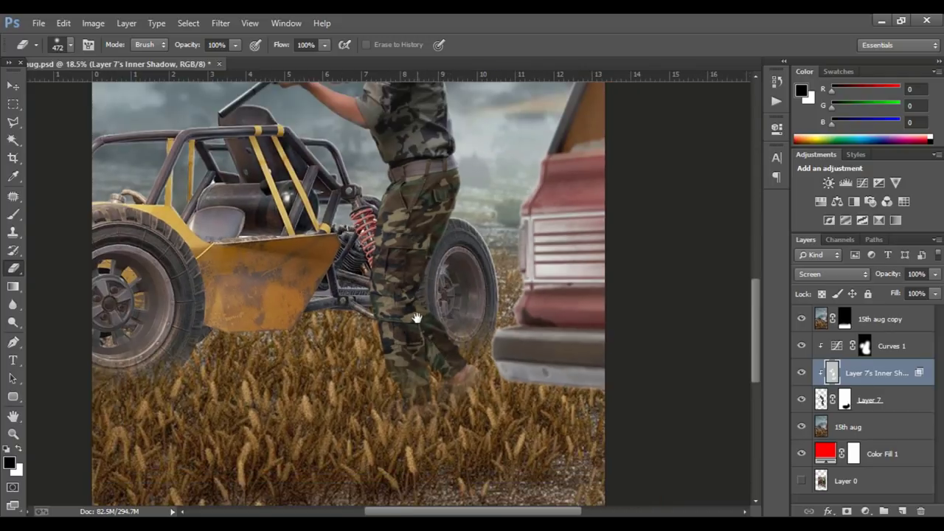
pyautogui.moveTo(415, 312); pyautogui.dragTo(417, 478)
pyautogui.click(802, 372)
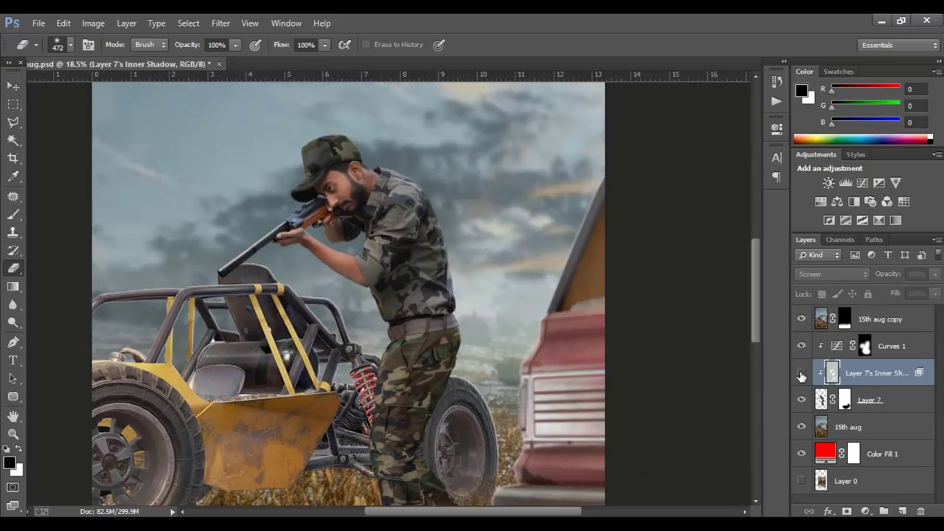
pyautogui.scroll(-2, 583, 357)
pyautogui.scroll(-2, 548, 354)
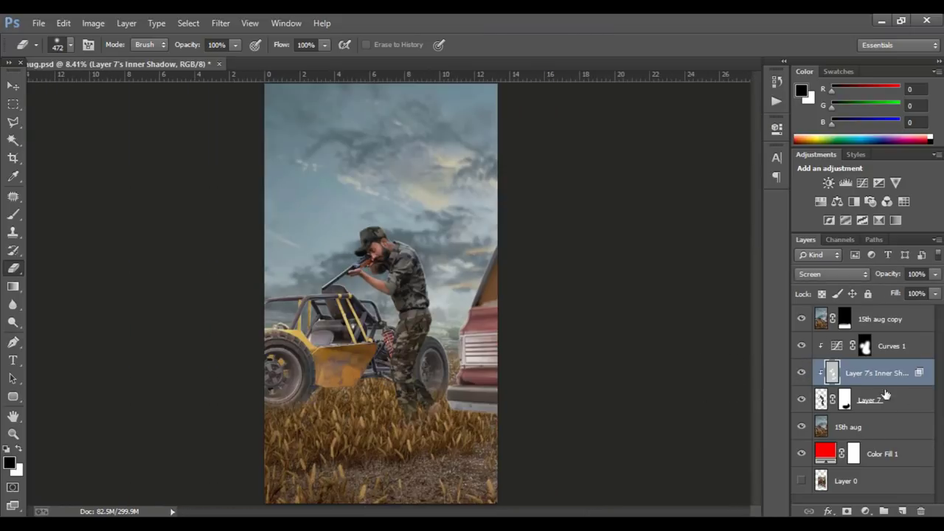
pyautogui.scroll(-1, 424, 345)
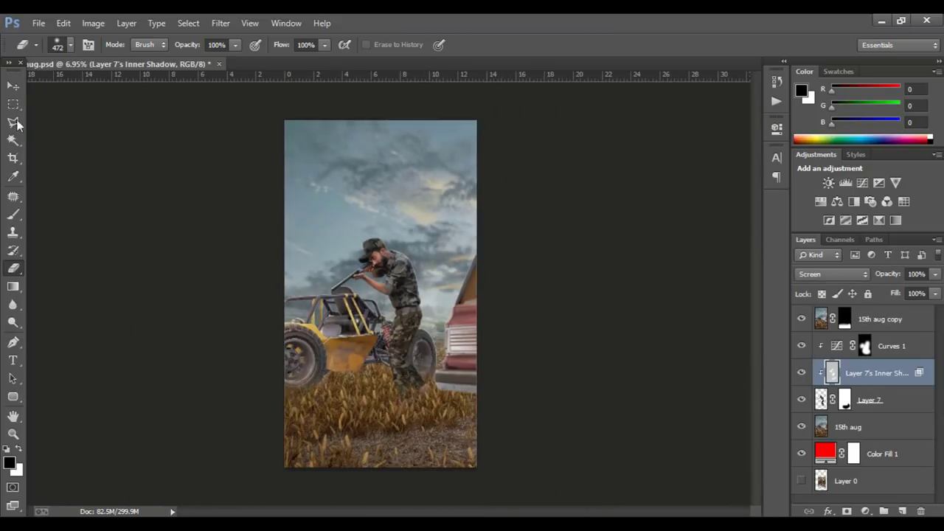
pyautogui.click(13, 87)
# - Place the particles image above the 15th aug copy layer and rasterize it
pyautogui.click(885, 324)
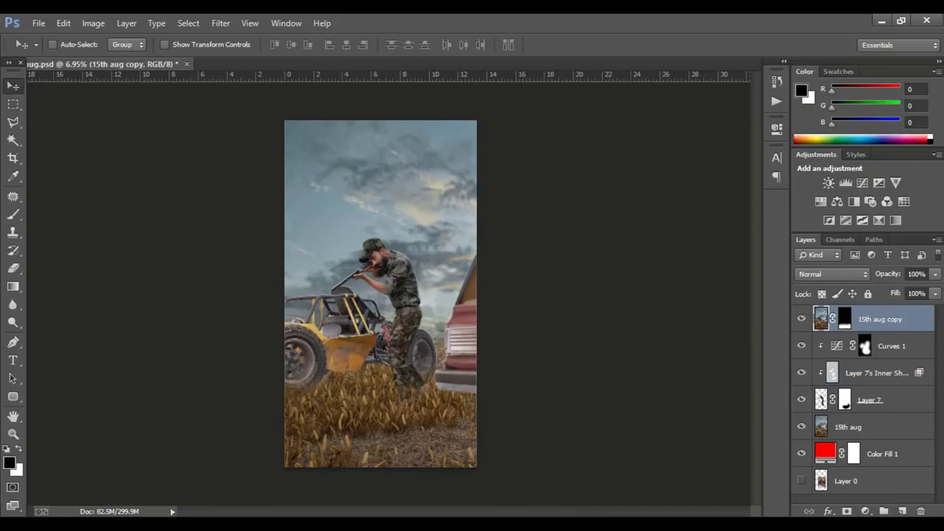
pyautogui.moveTo(941, 317)
pyautogui.mouseDown()
pyautogui.moveTo(404, 316)
pyautogui.moveTo(516, 407)
pyautogui.mouseUp()
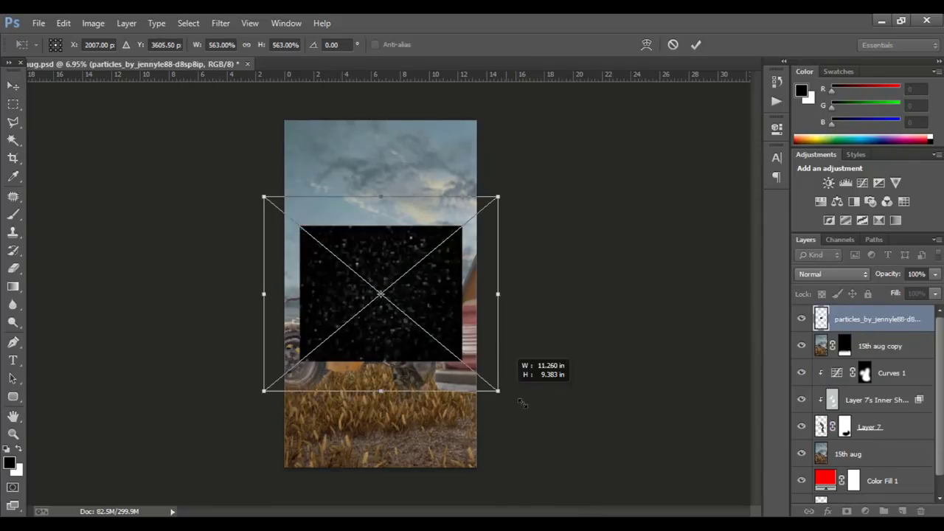
pyautogui.press('Return')
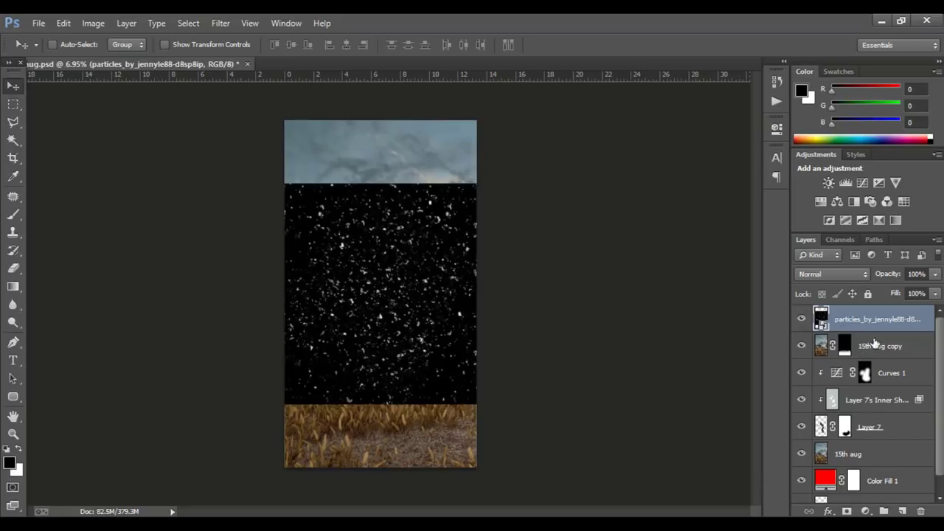
pyautogui.rightClick(878, 324)
pyautogui.click(755, 218)
# - Set the particles layer to Screen and apply a 60°, 169 px Motion Blur
pyautogui.click(832, 274)
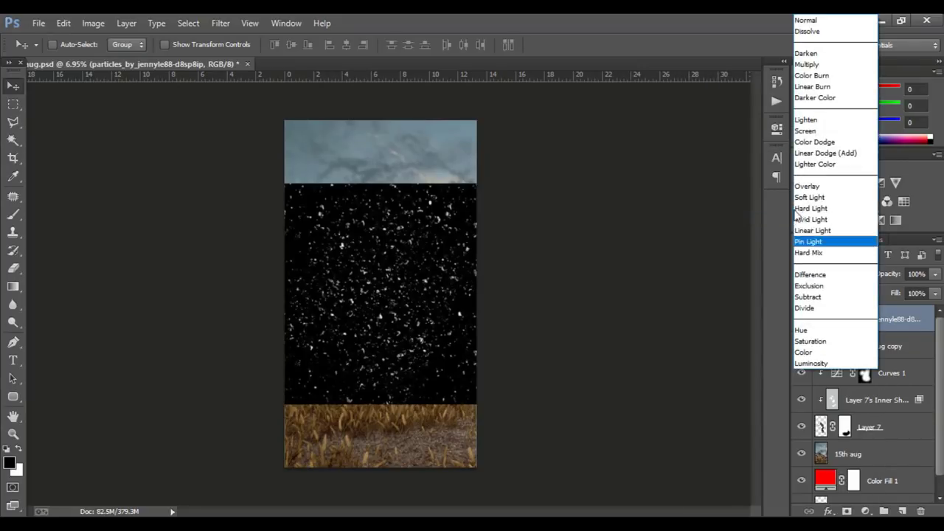
pyautogui.click(815, 126)
pyautogui.moveTo(425, 316); pyautogui.dragTo(415, 314)
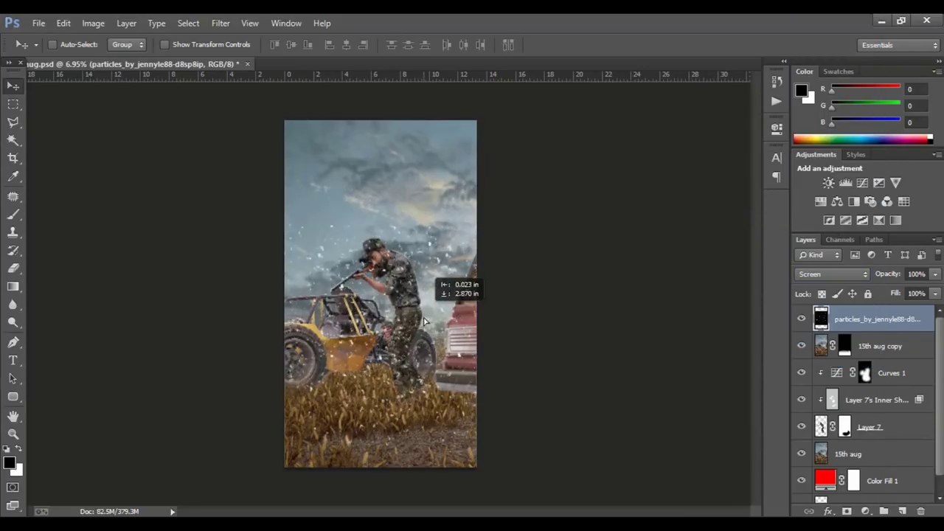
pyautogui.click(221, 23)
pyautogui.moveTo(227, 176)
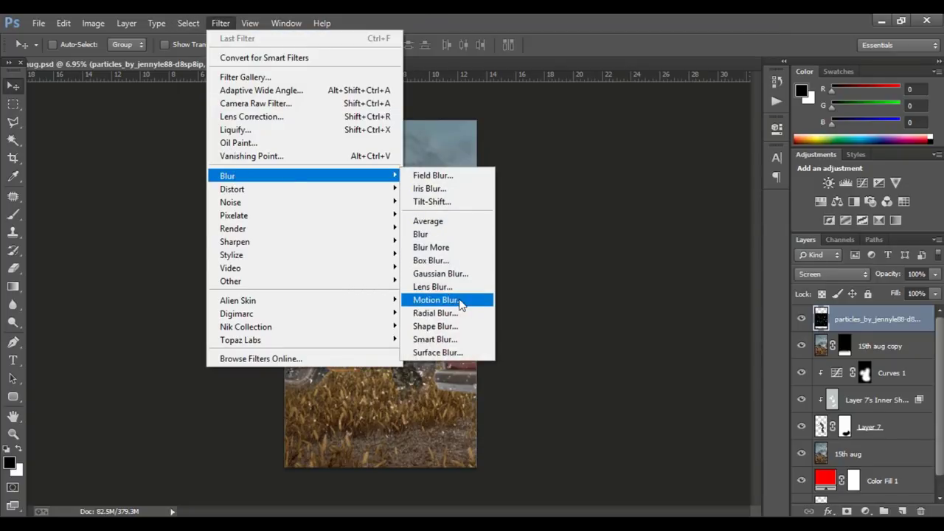
pyautogui.click(437, 300)
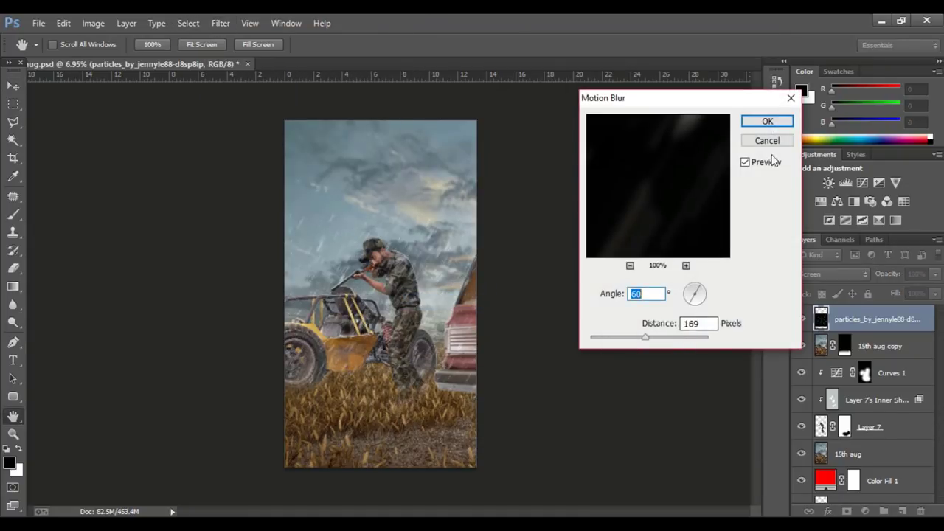
pyautogui.click(767, 121)
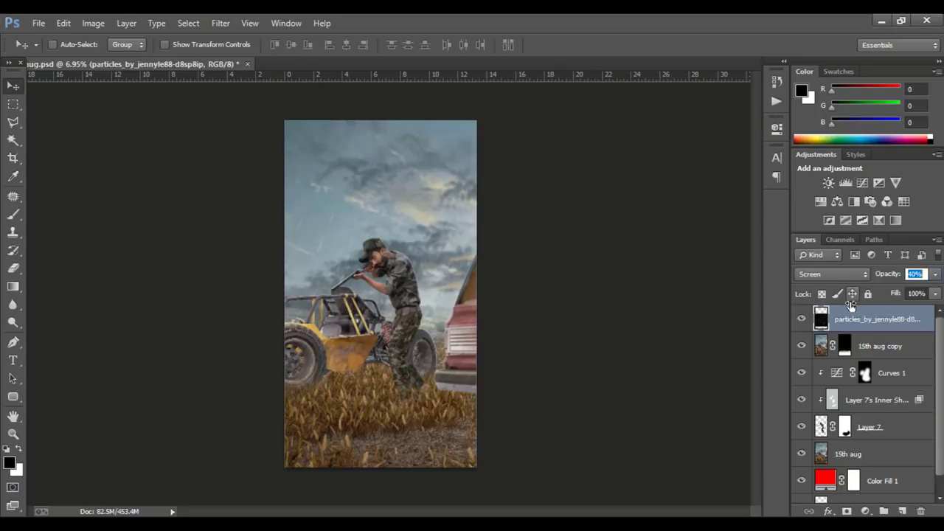
# - Lower the particles to 40% opacity and fade them with a black gradient layer mask
pyautogui.press('Return')
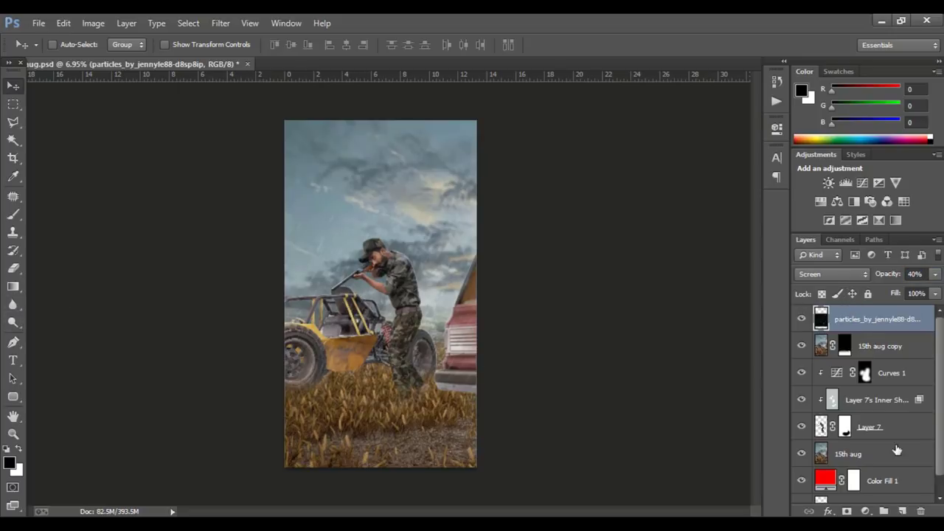
pyautogui.click(848, 511)
pyautogui.click(12, 286)
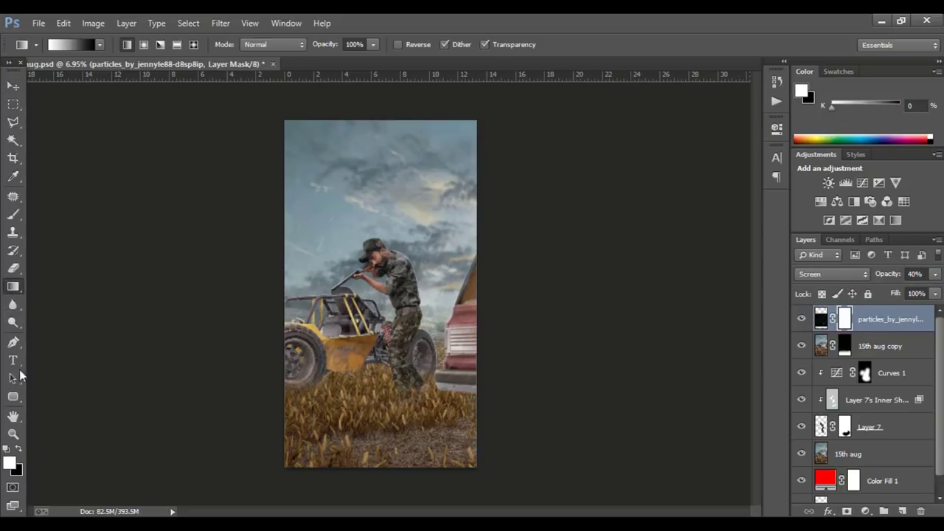
pyautogui.click(18, 447)
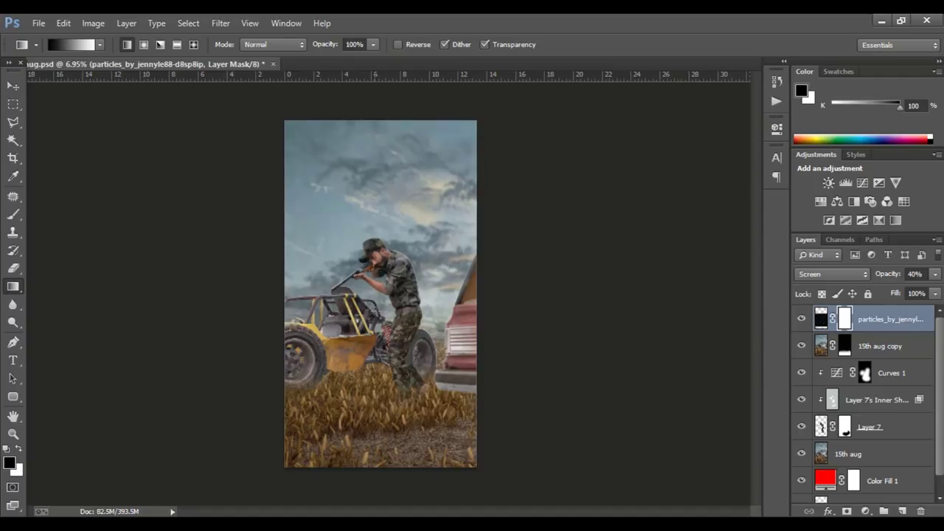
pyautogui.scroll(1, 388, 302)
pyautogui.press('v')
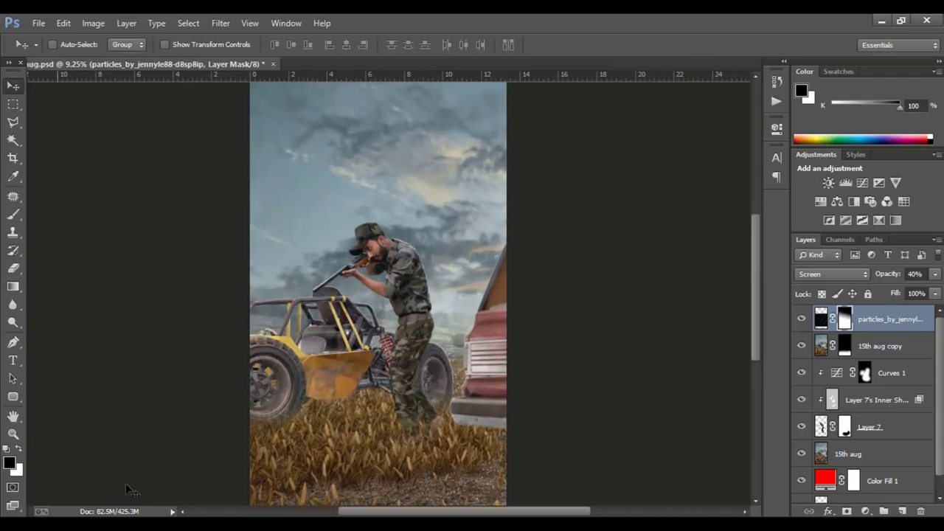
pyautogui.hotkey('ctrl', 't')
pyautogui.moveTo(483, 447)
pyautogui.mouseDown()
pyautogui.moveTo(417, 319)
pyautogui.moveTo(542, 379)
pyautogui.mouseUp()
# - Flip the second particles image vertically and move it into the lower half
pyautogui.rightClick(480, 362)
pyautogui.click(512, 343)
pyautogui.scroll(-1, 456, 348)
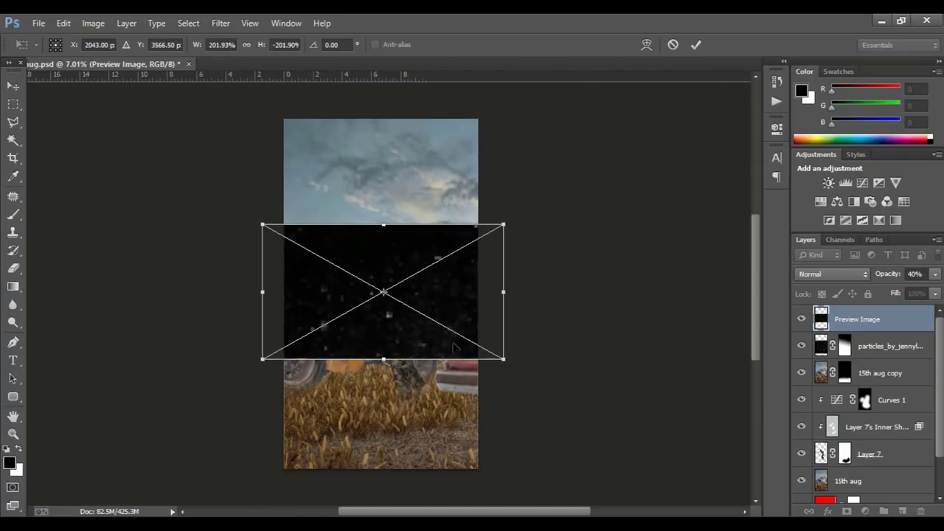
pyautogui.moveTo(455, 346); pyautogui.dragTo(456, 458)
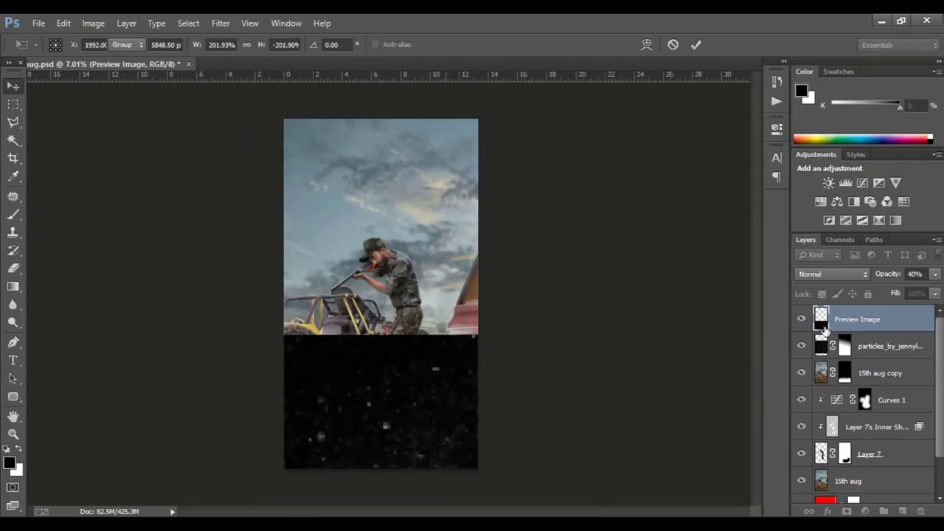
pyautogui.press('Return')
# - Set the flipped particles to Screen, rasterize them, and add a 6.3-pixel Gaussian Blur
pyautogui.click(832, 274)
pyautogui.click(811, 131)
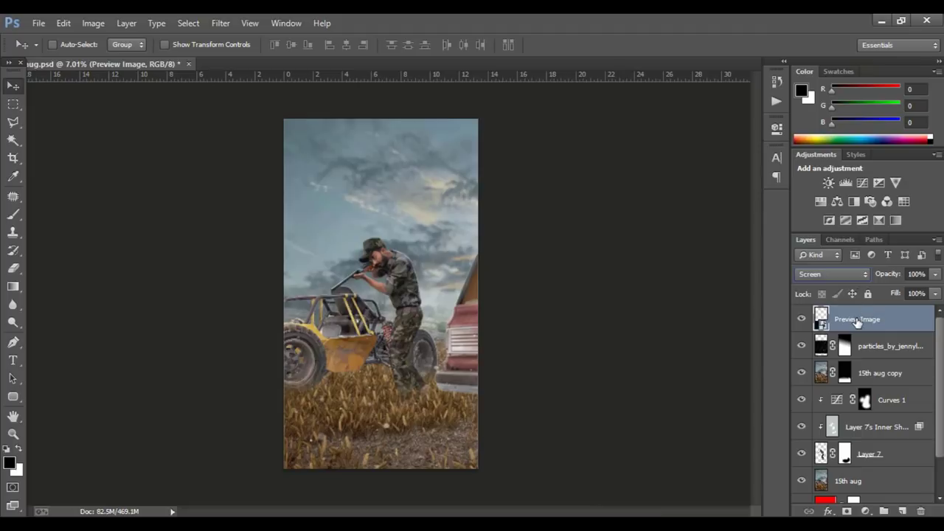
pyautogui.rightClick(857, 323)
pyautogui.click(753, 226)
pyautogui.scroll(1, 455, 415)
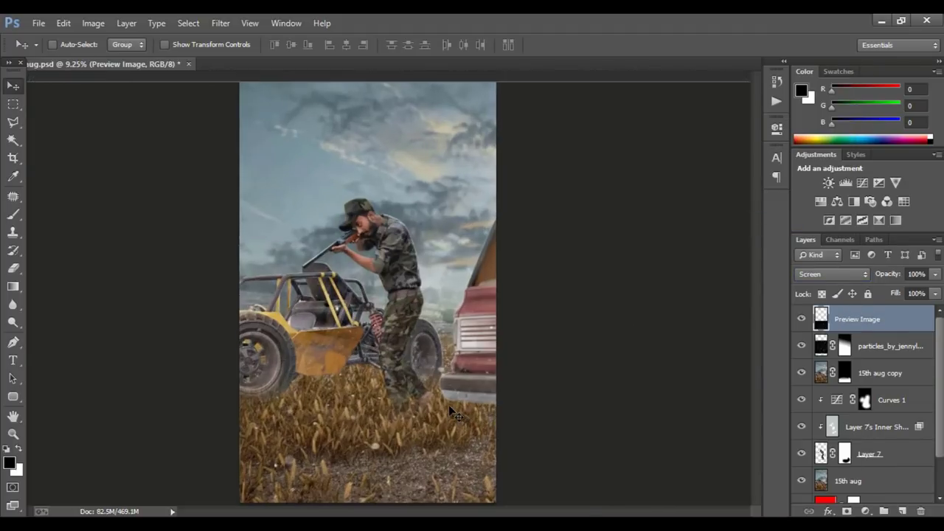
pyautogui.click(220, 23)
pyautogui.moveTo(228, 176)
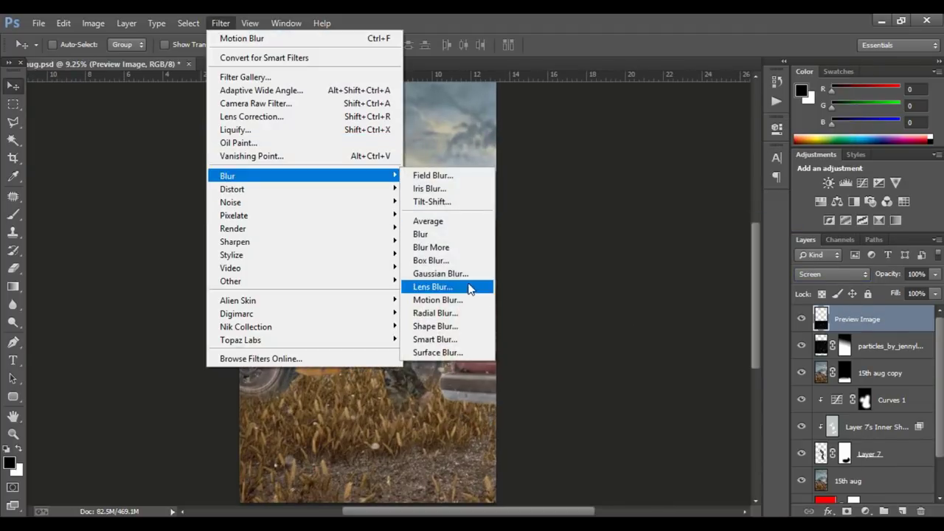
pyautogui.click(442, 274)
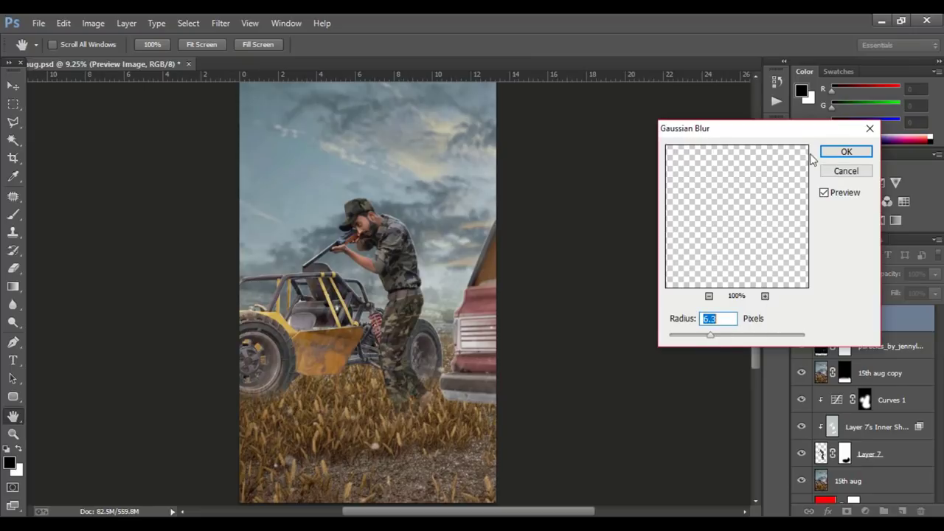
pyautogui.click(846, 151)
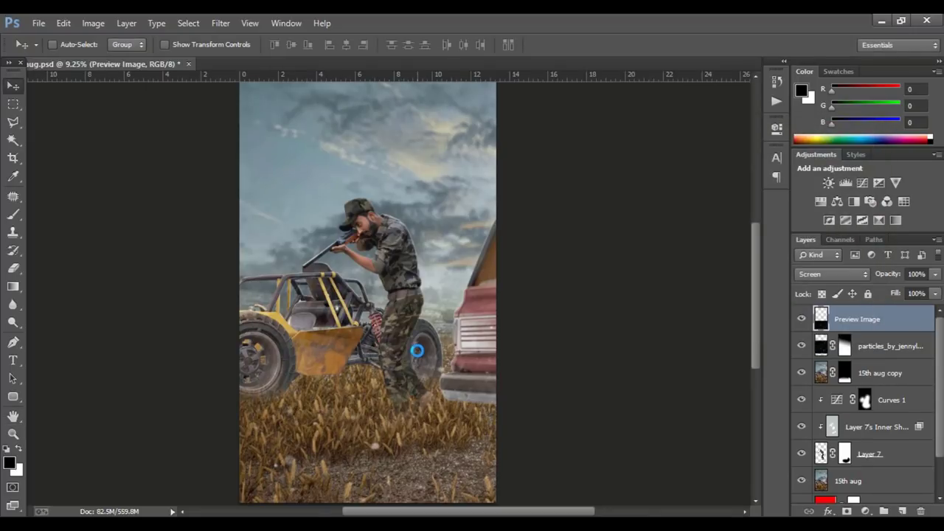
pyautogui.scroll(-1, 416, 351)
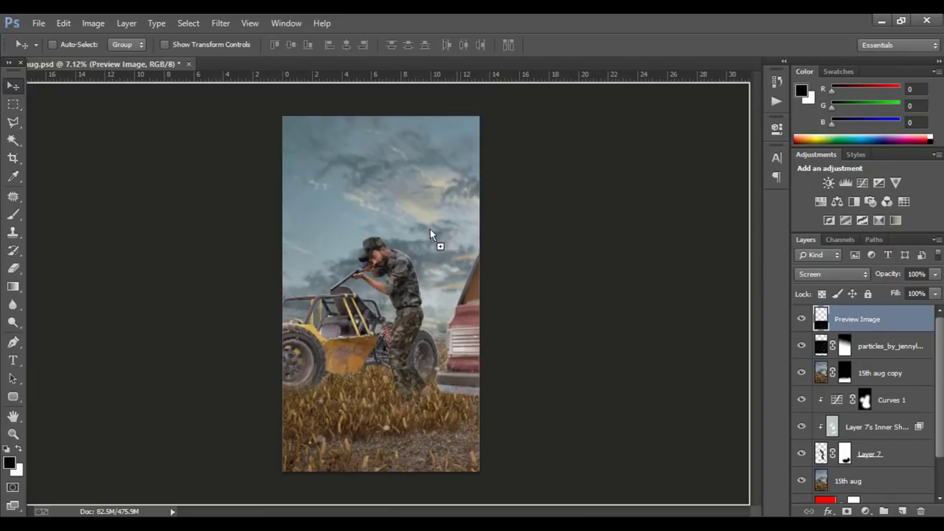
# - Place a third particles image enlarged across the canvas top, set to Screen and rasterized
pyautogui.moveTo(433, 231); pyautogui.dragTo(427, 209)
pyautogui.moveTo(440, 259); pyautogui.dragTo(529, 214)
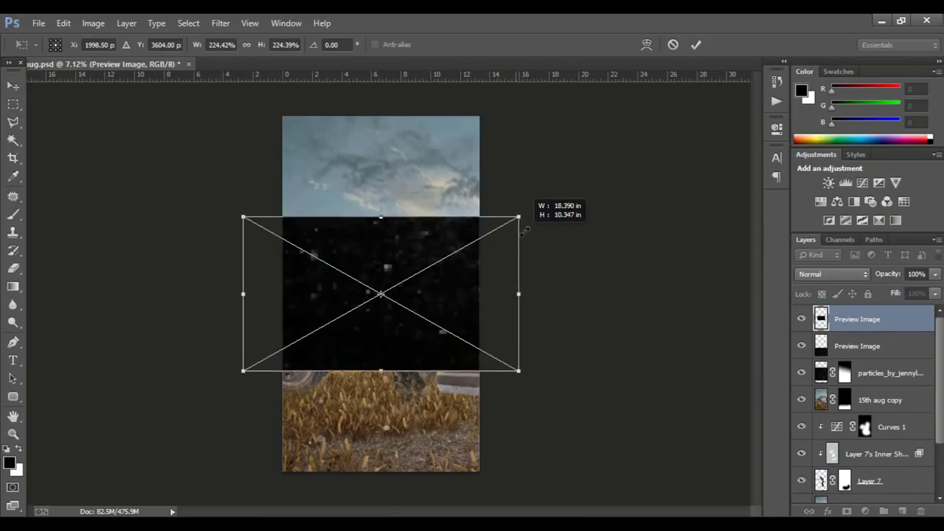
pyautogui.hotkey('alt', 'shift', 's')
pyautogui.moveTo(457, 315); pyautogui.dragTo(466, 189)
pyautogui.press('Return')
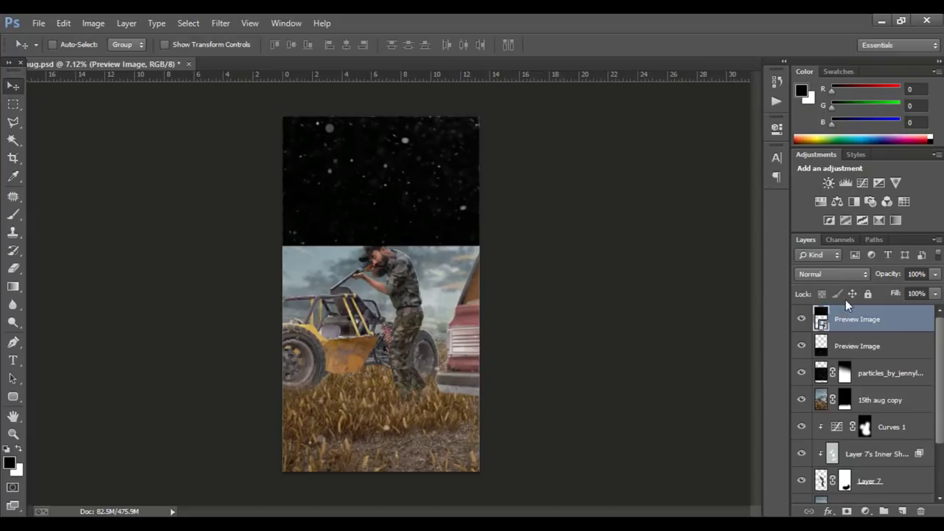
pyautogui.click(832, 273)
pyautogui.click(812, 133)
pyautogui.rightClick(856, 318)
pyautogui.click(727, 224)
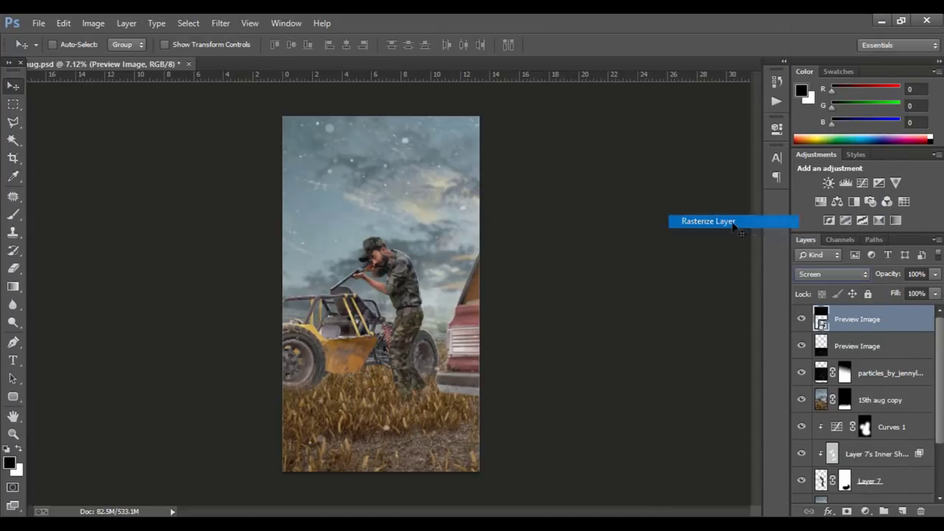
# - Apply a 60°, 108-pixel Motion Blur, lower Fill to 63%, and stamp visible layers into Layer 8
pyautogui.click(219, 25)
pyautogui.moveTo(228, 176)
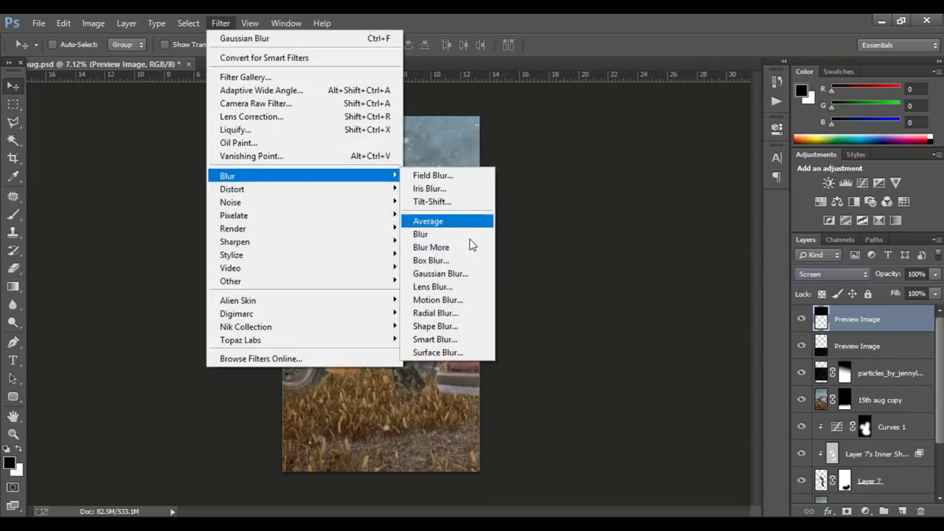
pyautogui.click(453, 300)
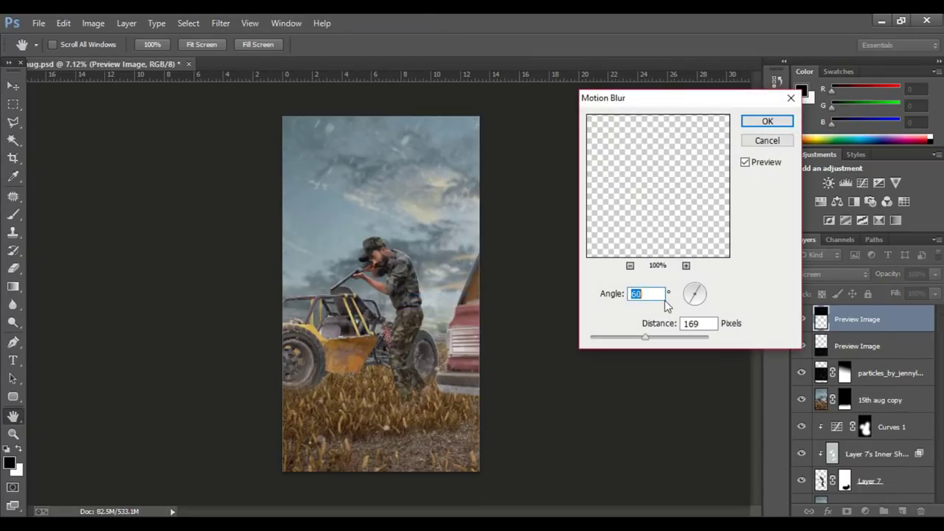
pyautogui.click(764, 123)
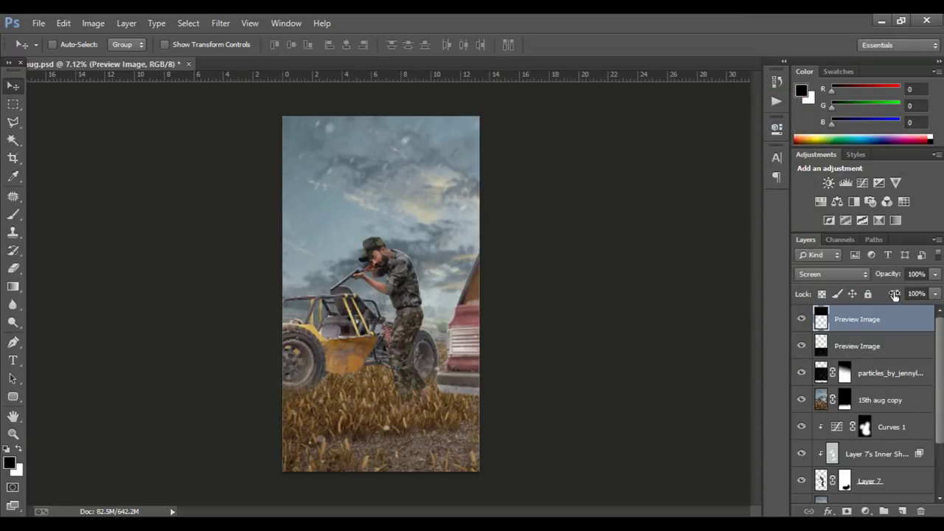
pyautogui.moveTo(876, 310)
pyautogui.mouseDown()
pyautogui.moveTo(854, 324)
pyautogui.moveTo(870, 327)
pyautogui.mouseUp()
pyautogui.scroll(1, 451, 308)
pyautogui.scroll(-1, 451, 310)
pyautogui.scroll(-2, 479, 325)
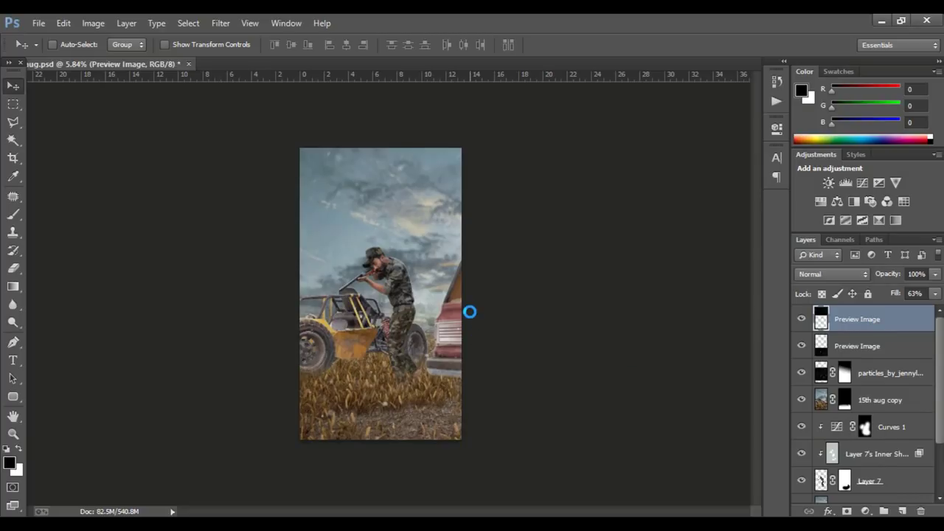
pyautogui.hotkey('ctrl', 'shift', 'alt', 'e')
# - In Camera Raw, lift the tone curve's black point and set Clarity to +13
pyautogui.click(220, 23)
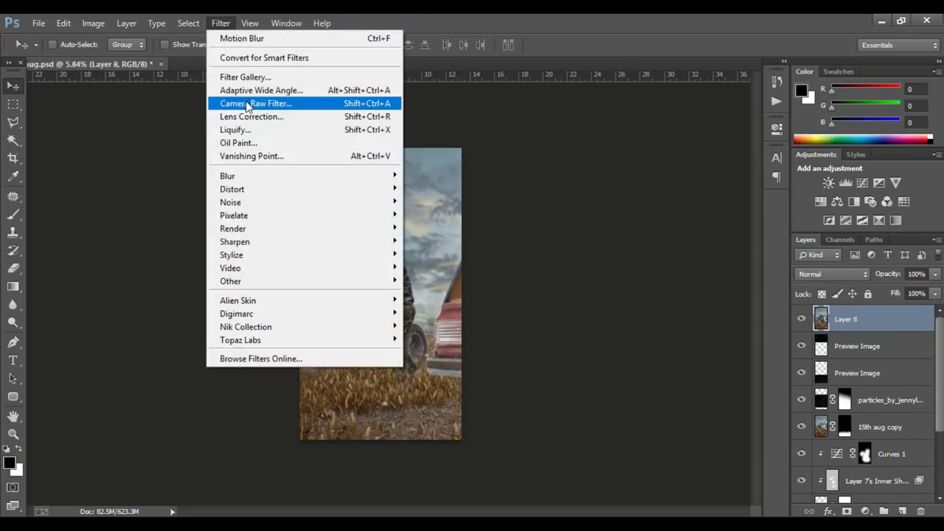
pyautogui.click(249, 103)
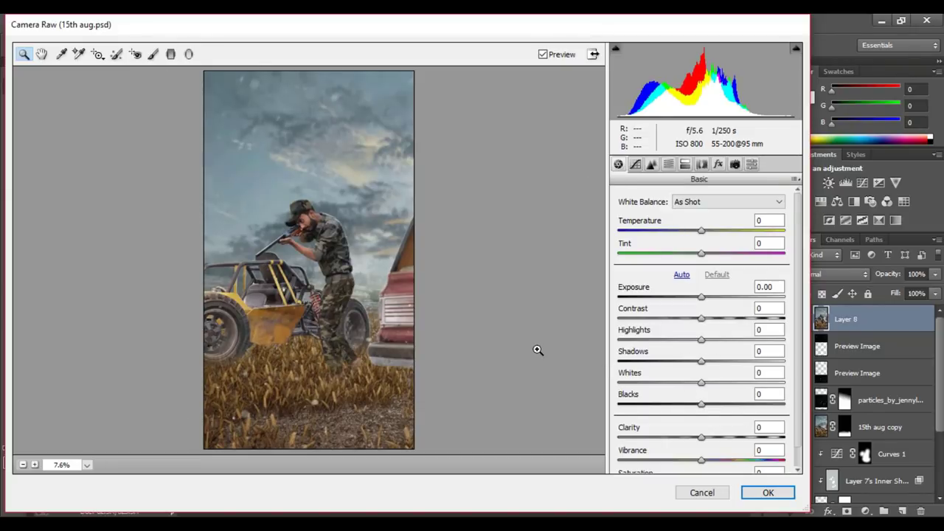
pyautogui.click(635, 164)
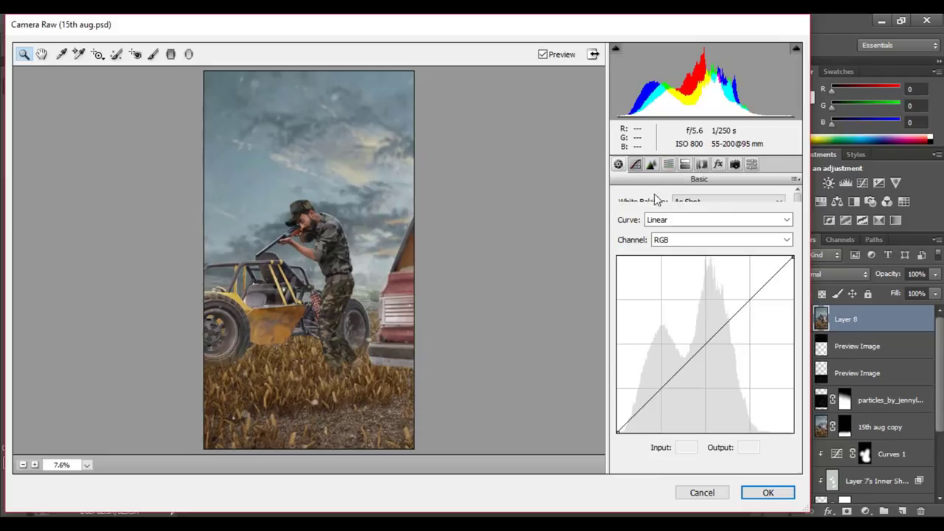
pyautogui.click(706, 346)
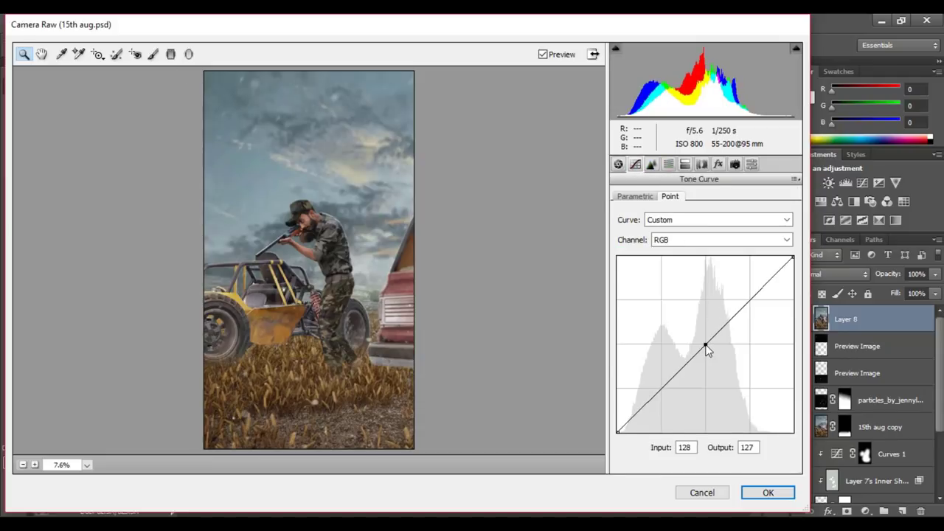
pyautogui.click(662, 390)
pyautogui.moveTo(618, 432); pyautogui.dragTo(609, 419)
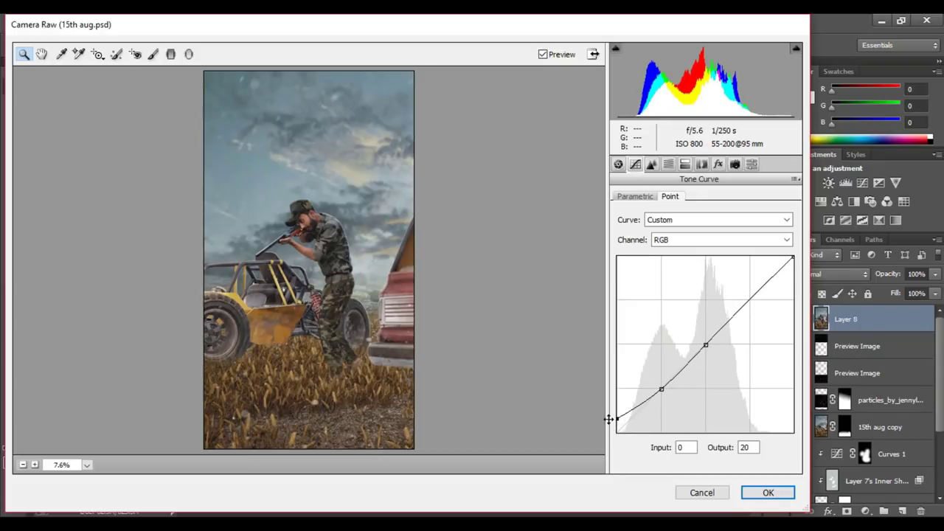
pyautogui.click(619, 163)
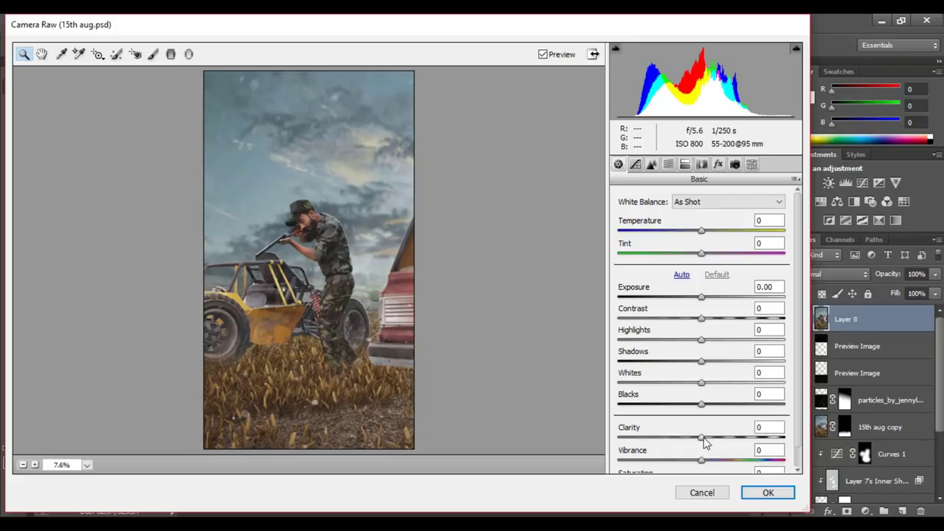
pyautogui.moveTo(701, 438); pyautogui.dragTo(711, 437)
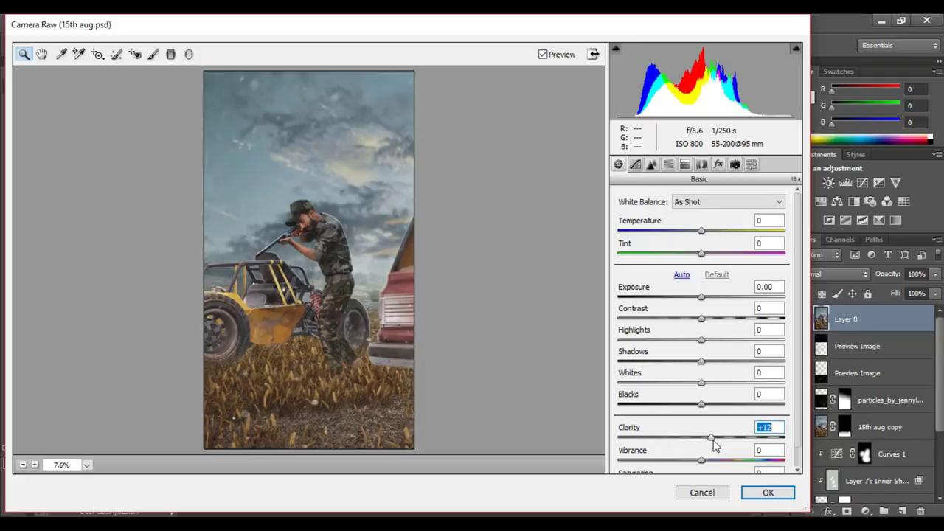
# - Add a radial filter with +10 clarity and -0.05 exposure, shifted up and left
pyautogui.click(189, 54)
pyautogui.moveTo(251, 152)
pyautogui.mouseDown()
pyautogui.moveTo(632, 353)
pyautogui.moveTo(592, 322)
pyautogui.mouseUp()
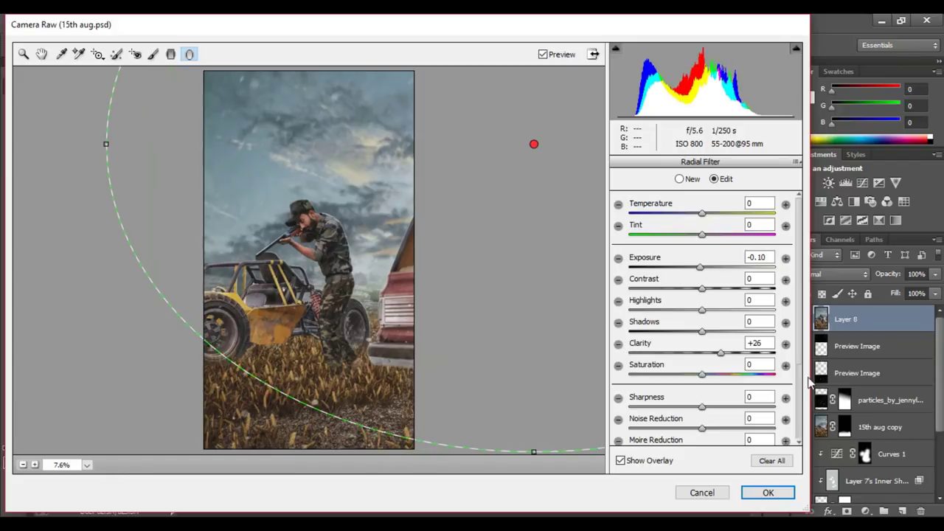
pyautogui.click(723, 355)
pyautogui.moveTo(723, 355); pyautogui.dragTo(712, 363)
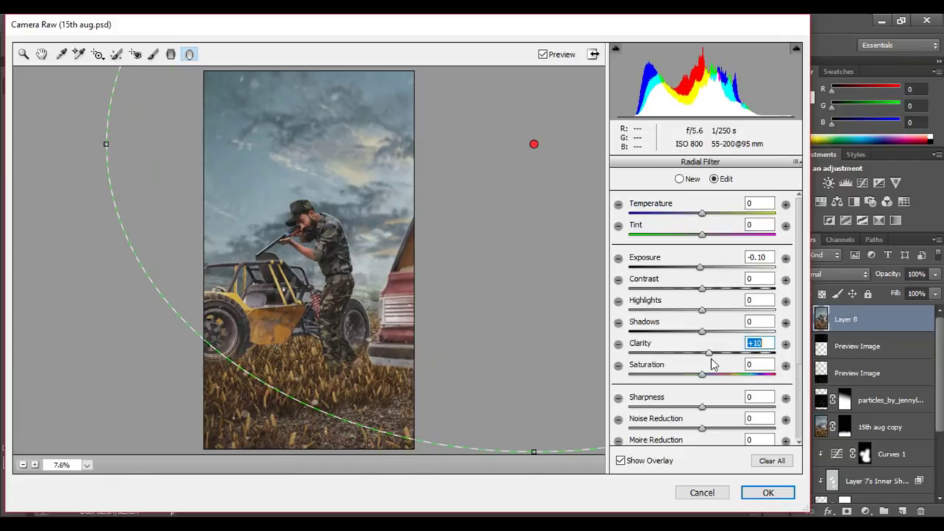
pyautogui.moveTo(706, 270); pyautogui.dragTo(702, 269)
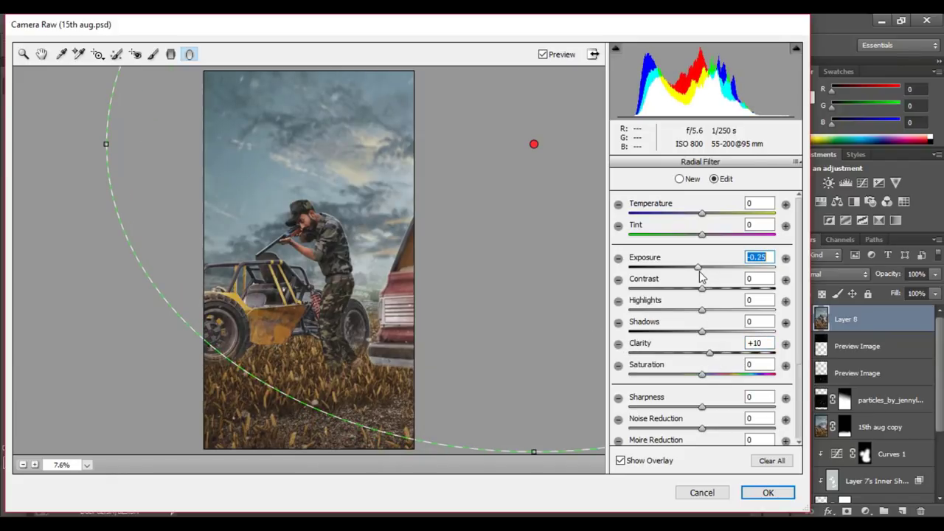
pyautogui.moveTo(534, 144); pyautogui.dragTo(416, 120)
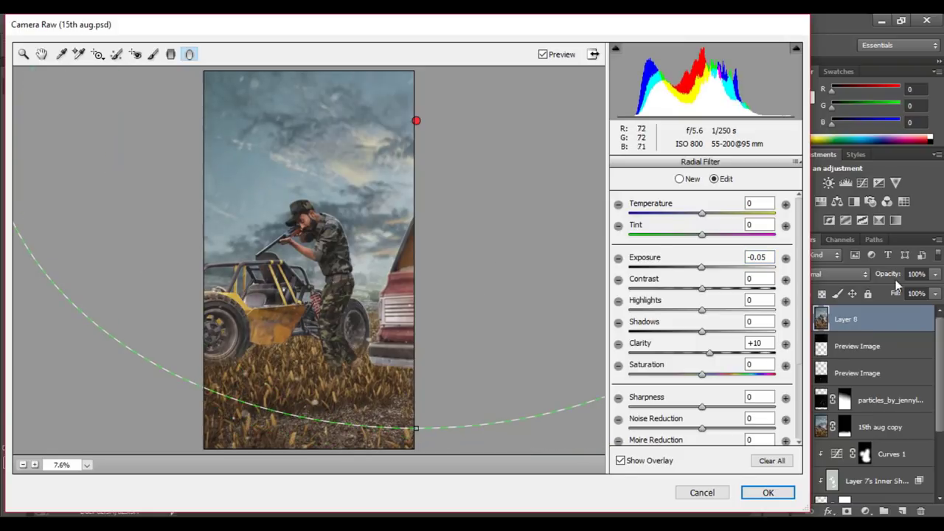
pyautogui.click(24, 53)
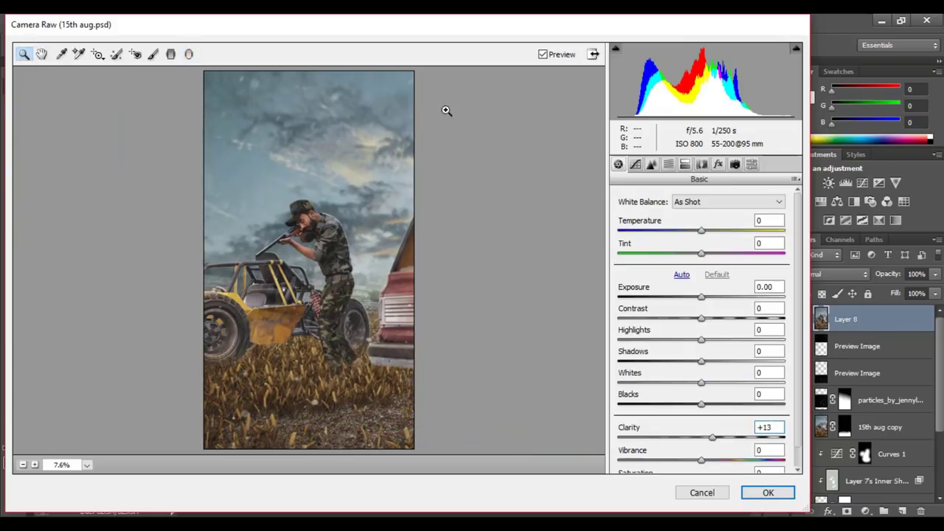
# - Set Blue Primary hue -62, Red Primary hue +28, highlight split-toning hue 191 saturation 20, and apply
pyautogui.click(734, 163)
pyautogui.moveTo(706, 425); pyautogui.dragTo(654, 440)
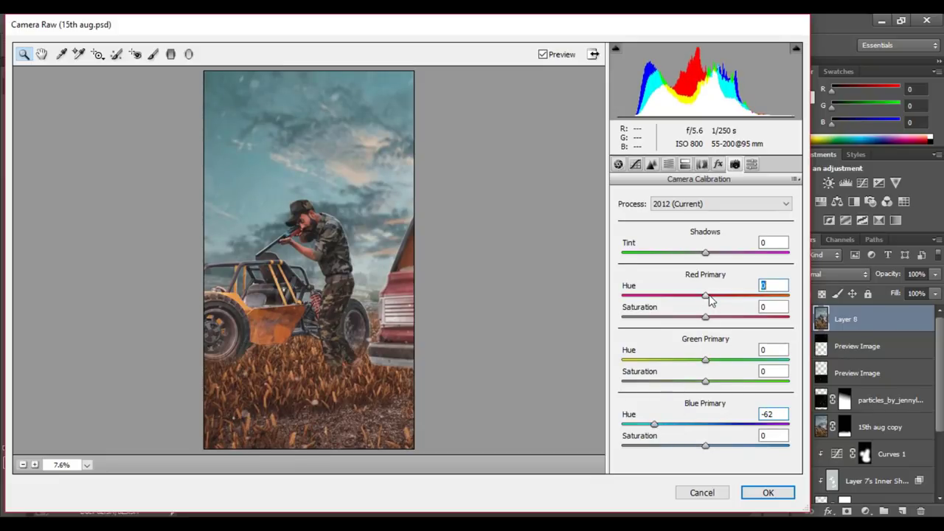
pyautogui.moveTo(708, 298); pyautogui.dragTo(734, 297)
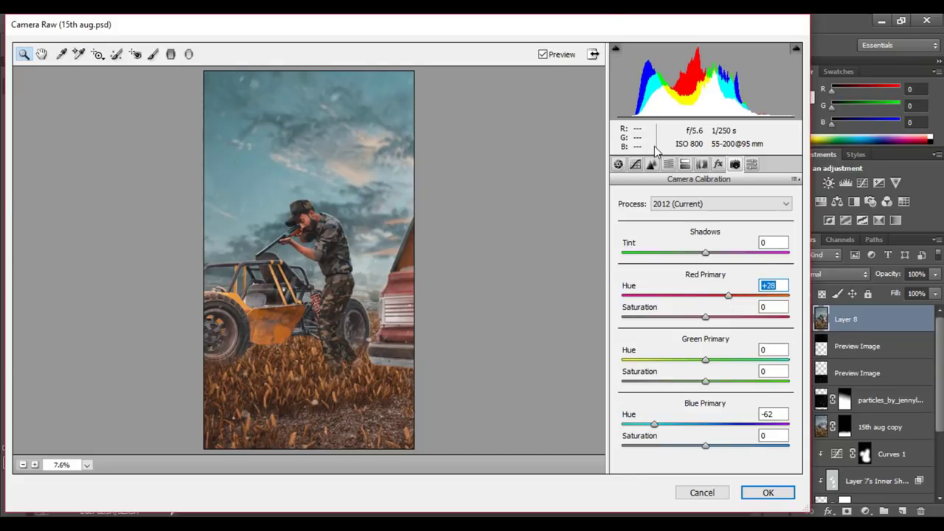
pyautogui.click(686, 163)
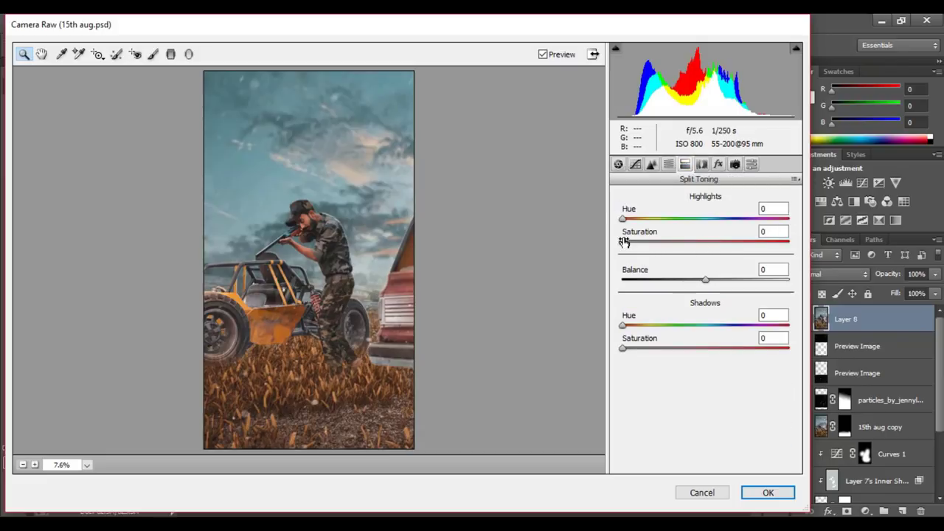
pyautogui.moveTo(623, 243); pyautogui.dragTo(710, 221)
pyautogui.moveTo(639, 243); pyautogui.dragTo(657, 244)
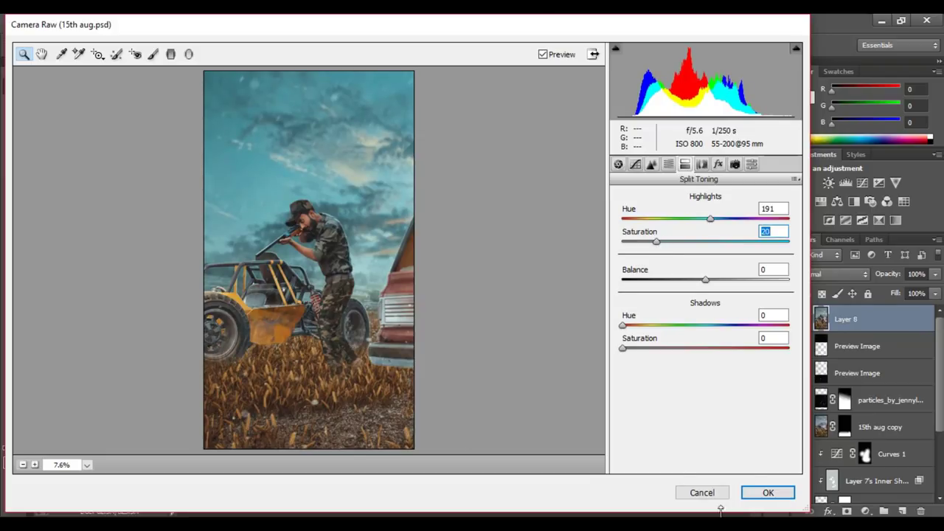
pyautogui.click(765, 492)
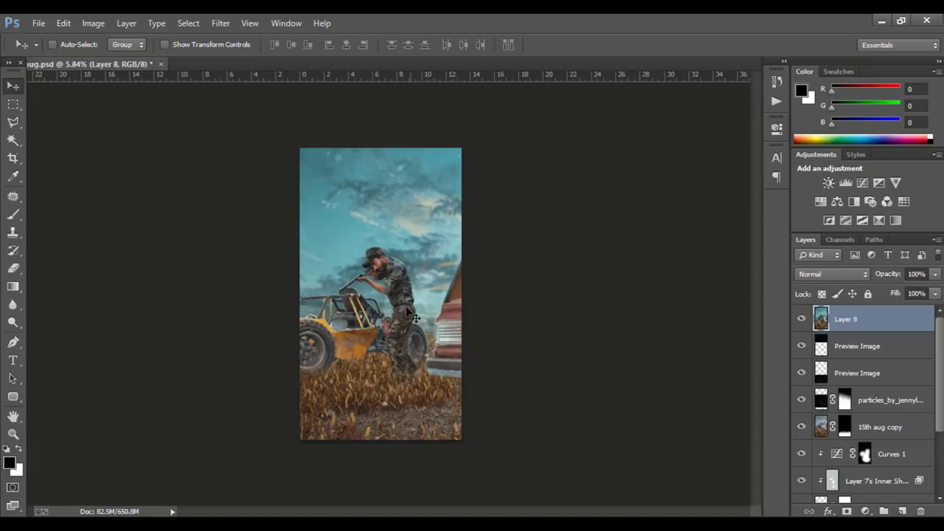
# - Reopen Camera Raw and brush the sky with +0.45 exposure and 0 clarity, then apply
pyautogui.scroll(2, 404, 292)
pyautogui.scroll(-2, 404, 292)
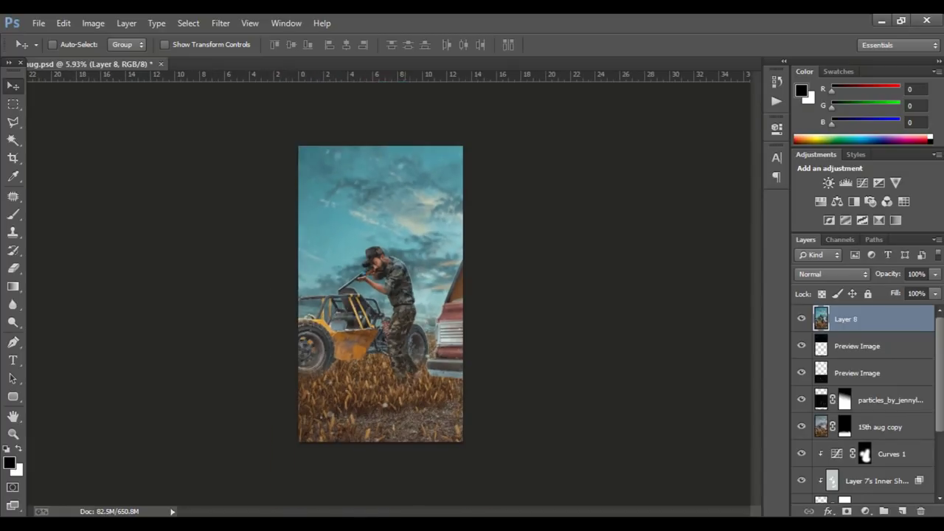
pyautogui.click(221, 23)
pyautogui.click(250, 100)
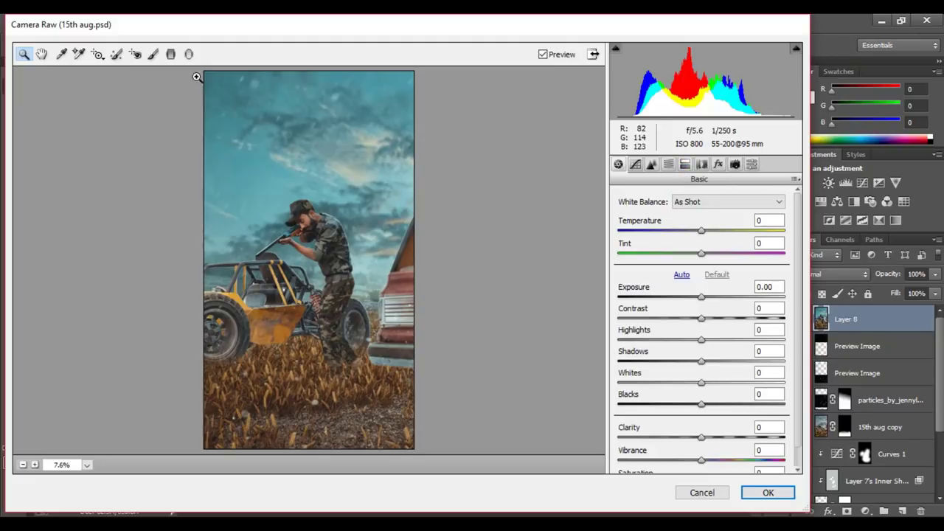
pyautogui.click(154, 54)
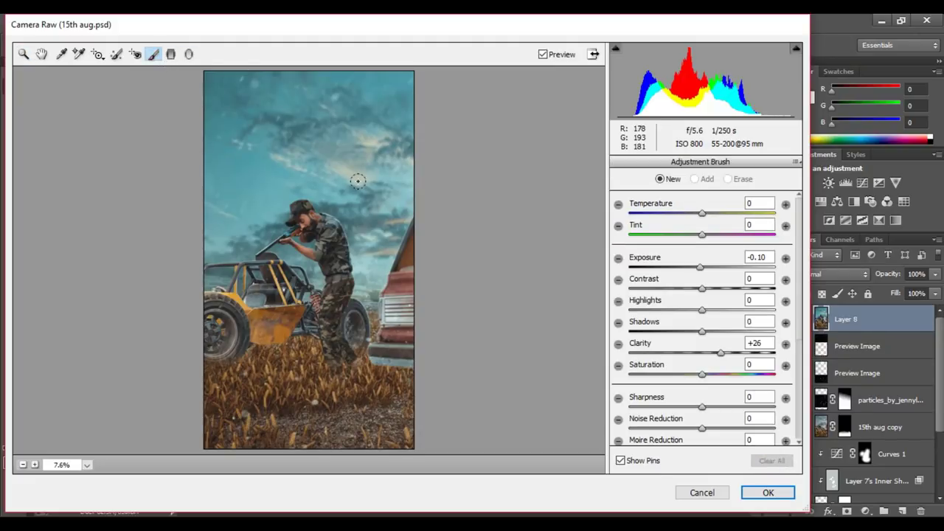
pyautogui.press(']')
pyautogui.press(']')
pyautogui.press(']')
pyautogui.press(']')
pyautogui.press(']')
pyautogui.press(']')
pyautogui.press(']')
pyautogui.press(']')
pyautogui.press(']')
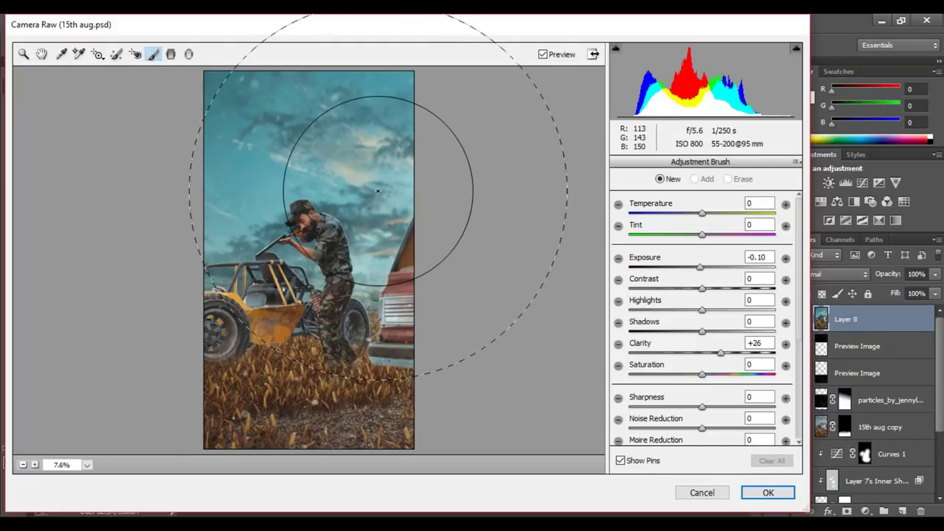
pyautogui.click(387, 181)
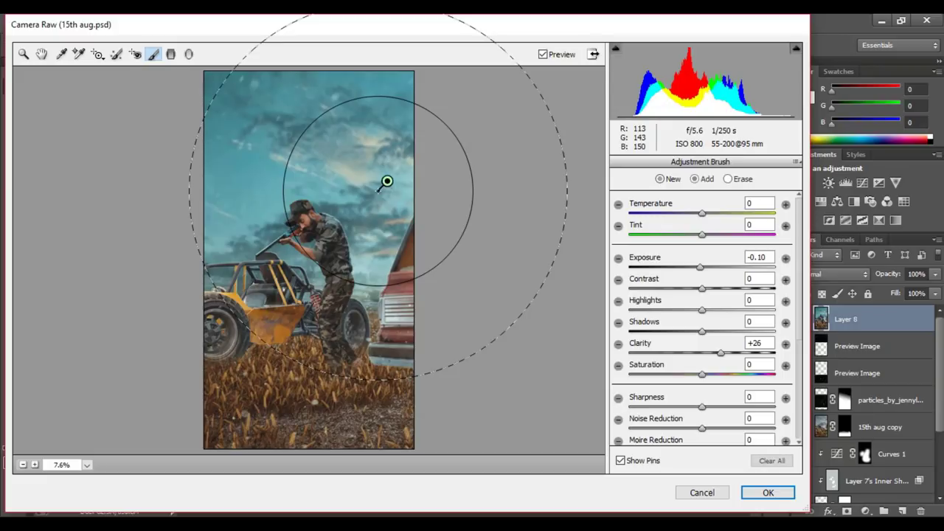
pyautogui.doubleClick(723, 342)
pyautogui.moveTo(702, 268); pyautogui.dragTo(710, 270)
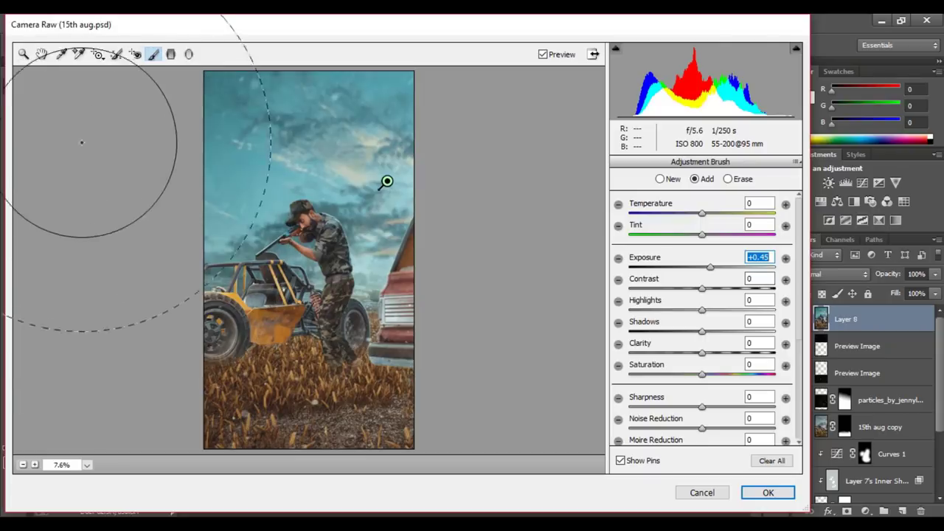
pyautogui.click(24, 55)
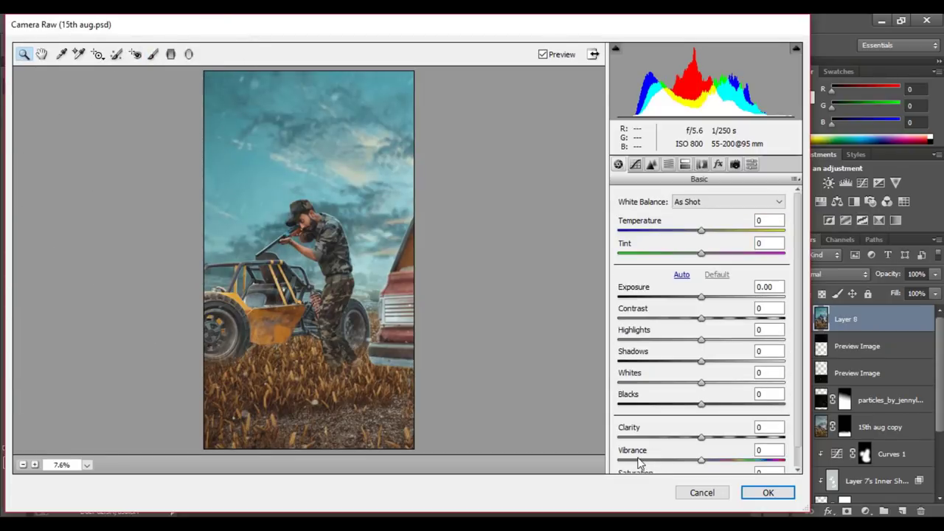
pyautogui.click(754, 494)
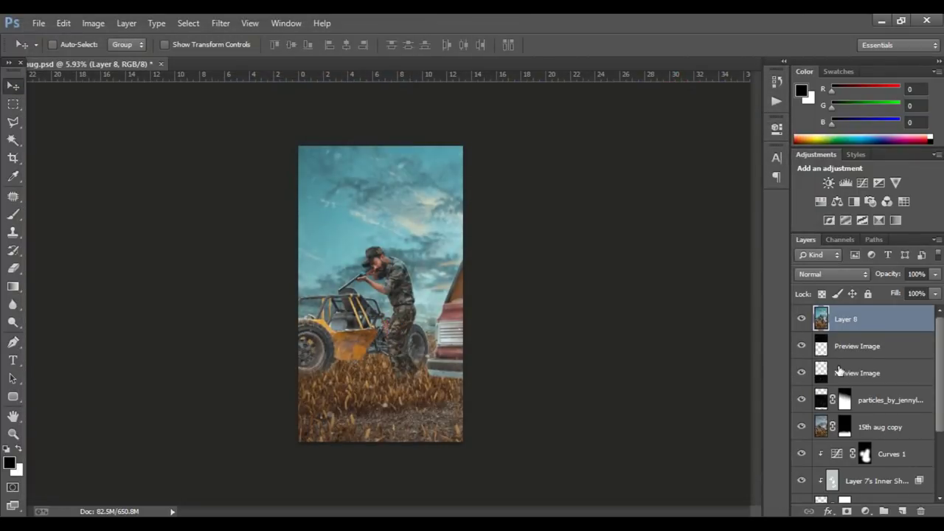
# - Place the small graphic at about quarter size, move it up into the sky, and rasterize it
pyautogui.moveTo(390, 229); pyautogui.dragTo(381, 197)
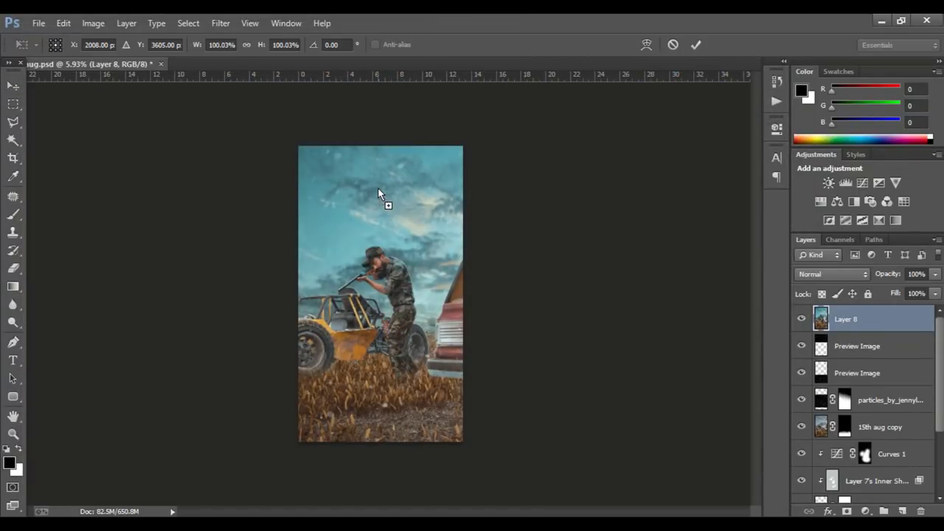
pyautogui.moveTo(423, 258); pyautogui.dragTo(391, 301)
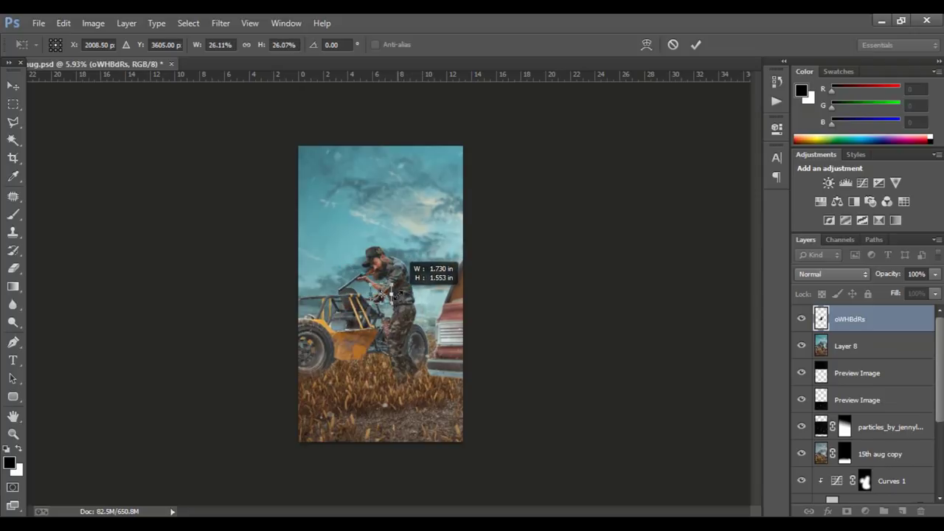
pyautogui.click(696, 44)
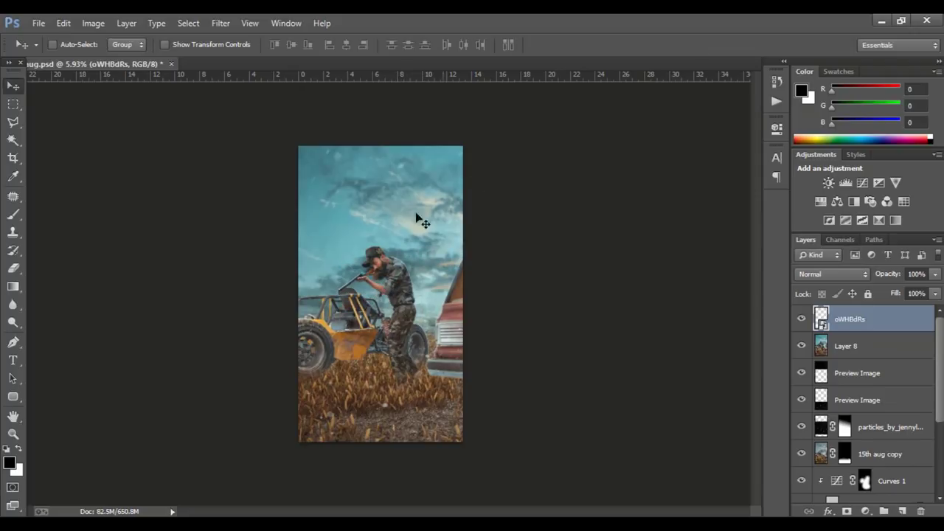
pyautogui.scroll(1, 380, 287)
pyautogui.moveTo(382, 298); pyautogui.dragTo(354, 139)
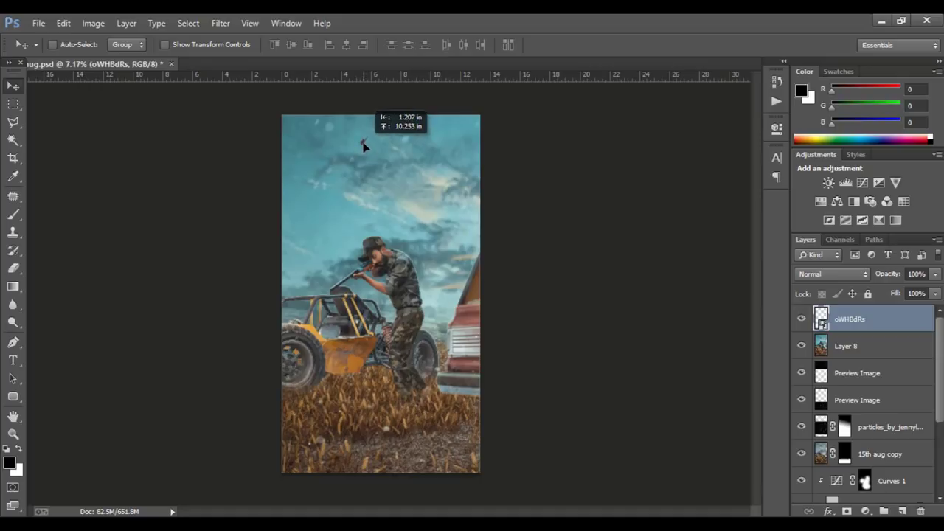
pyautogui.rightClick(855, 321)
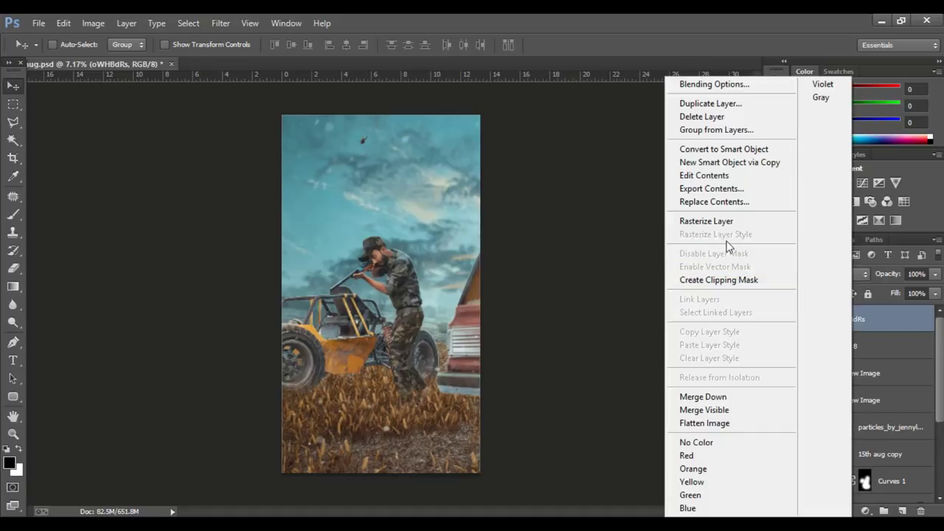
pyautogui.click(728, 217)
pyautogui.hotkey('ctrl', 't')
# - Enlarge the placed parachute image and rasterize its layer
pyautogui.moveTo(407, 194); pyautogui.dragTo(408, 193)
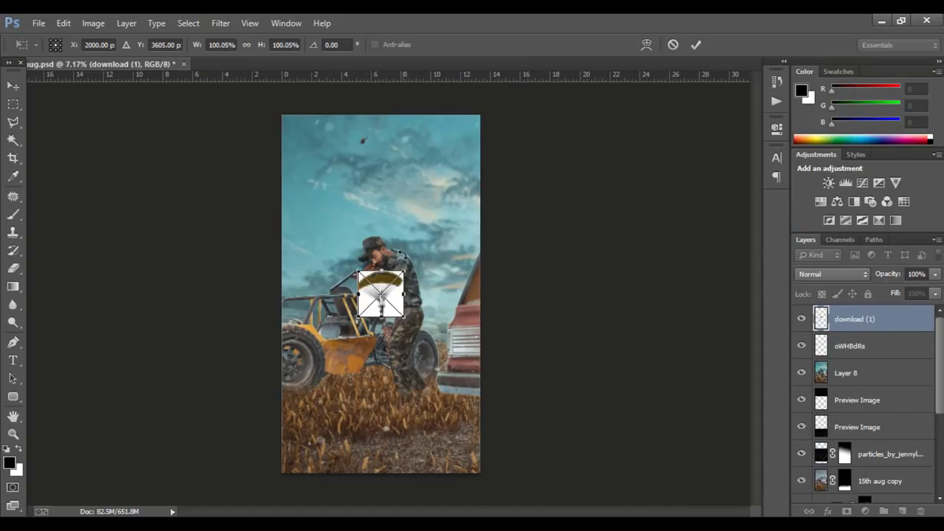
pyautogui.scroll(1, 393, 213)
pyautogui.moveTo(396, 267)
pyautogui.mouseDown()
pyautogui.moveTo(395, 285)
pyautogui.moveTo(410, 269)
pyautogui.mouseUp()
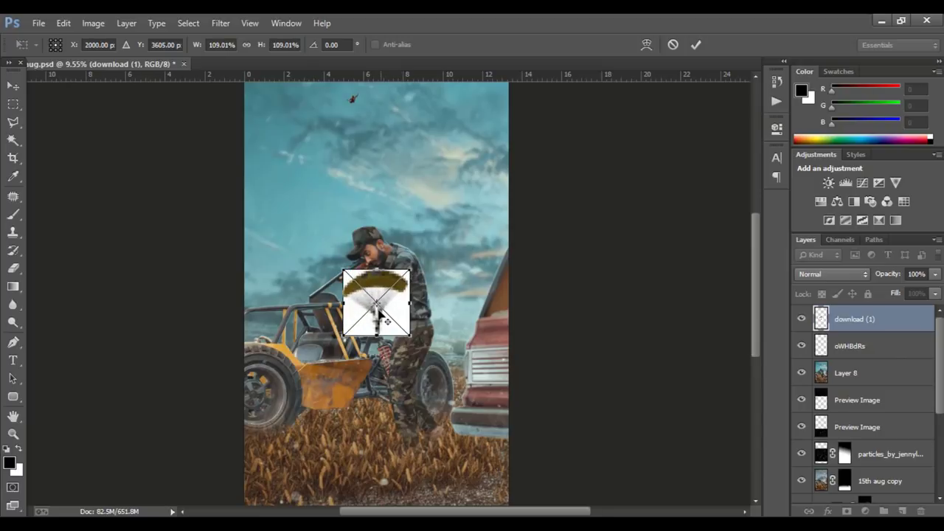
pyautogui.press('Return')
pyautogui.rightClick(880, 318)
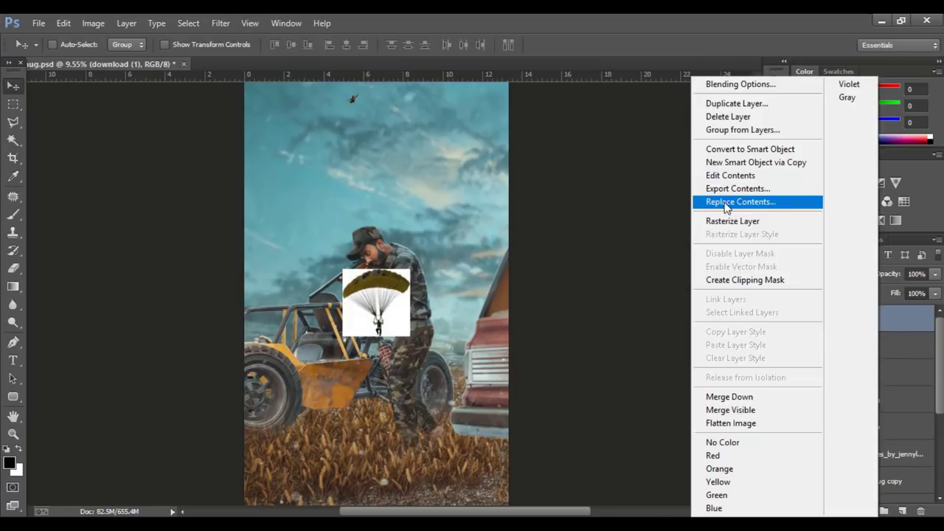
pyautogui.click(727, 220)
# - Select the parachute's white background with Color Range and delete it
pyautogui.click(188, 22)
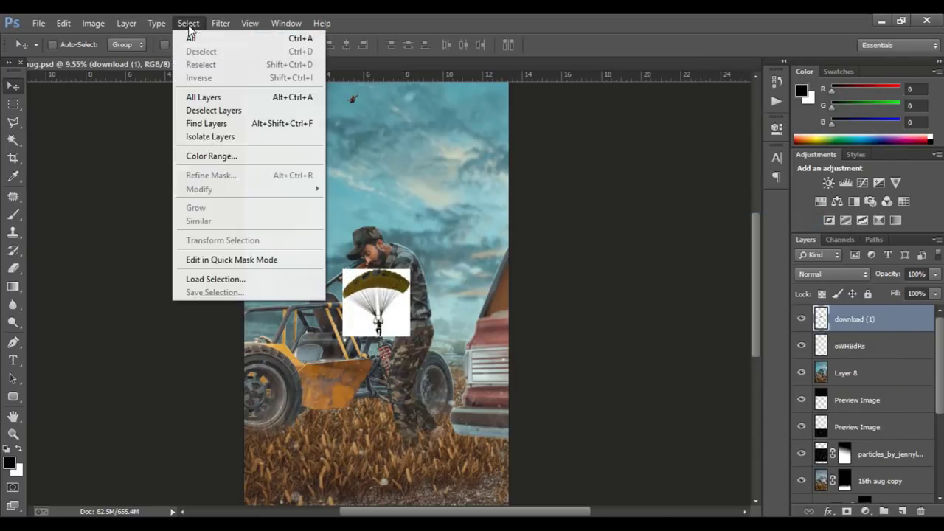
pyautogui.click(207, 154)
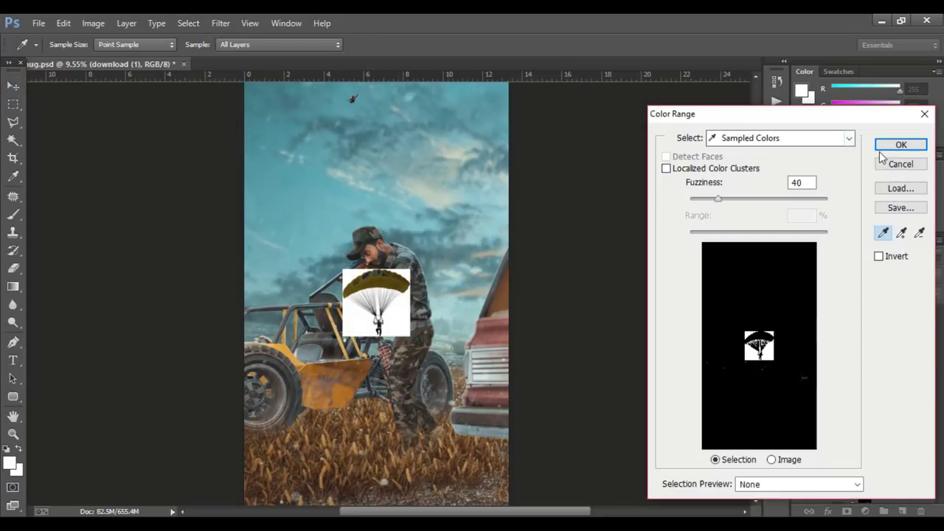
pyautogui.click(901, 144)
pyautogui.press('v')
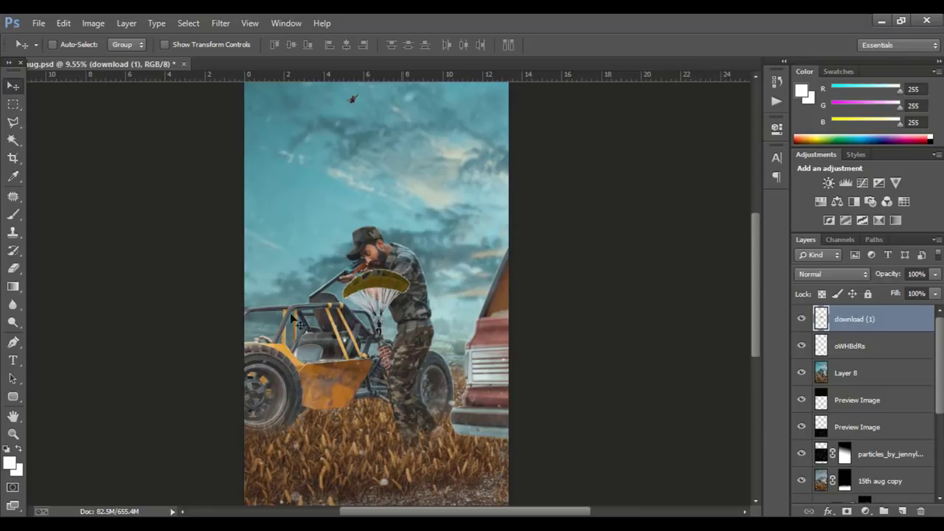
# - Clean up the parachute's edges with the Eraser
pyautogui.click(13, 268)
pyautogui.scroll(5, 312, 232)
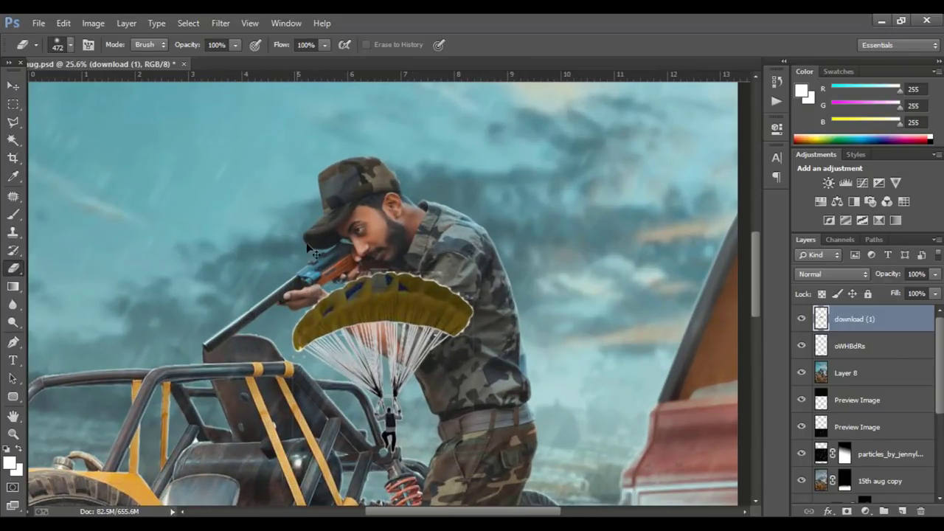
pyautogui.rightClick(334, 230)
pyautogui.press('Return')
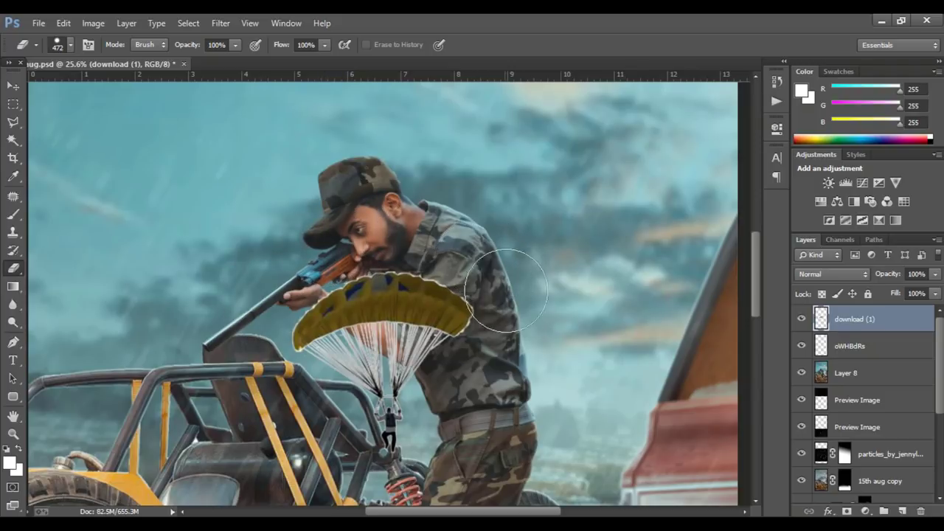
pyautogui.click(13, 104)
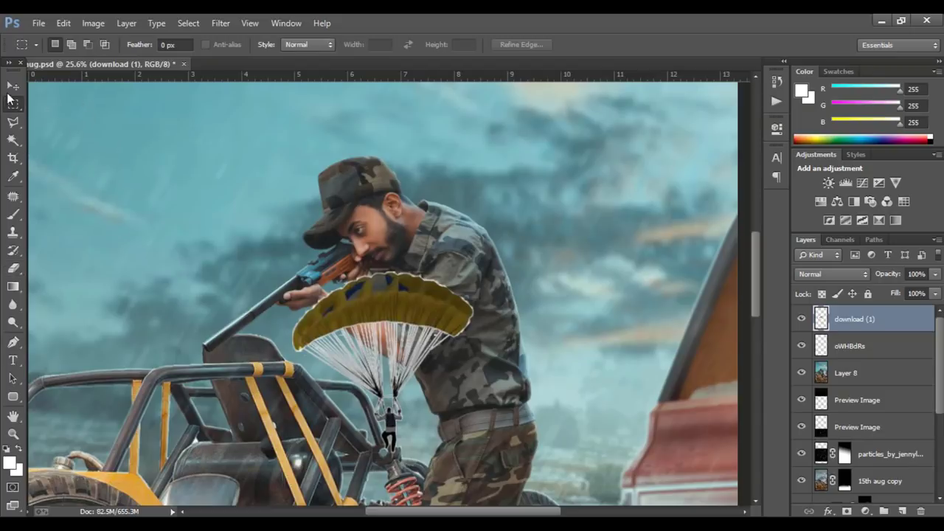
pyautogui.click(12, 86)
pyautogui.scroll(-3, 251, 259)
# - Move the parachute into the sky, shrink it to about a third, and tilt it about 13°
pyautogui.moveTo(309, 281); pyautogui.dragTo(347, 164)
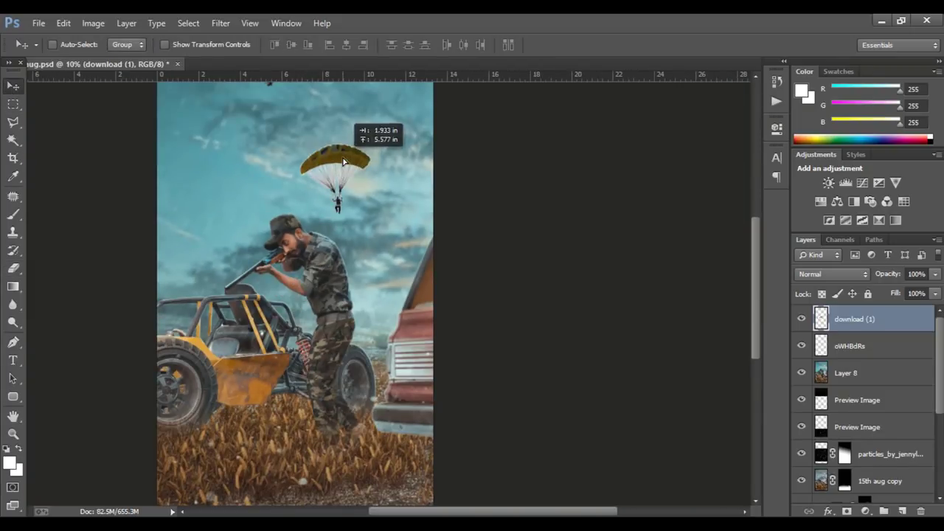
pyautogui.scroll(-3, 347, 164)
pyautogui.hotkey('ctrl', 't')
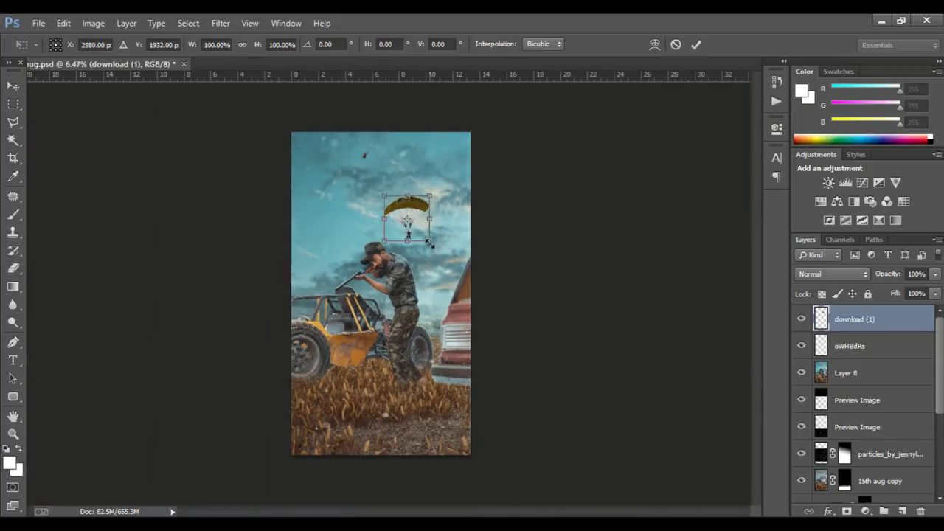
pyautogui.moveTo(430, 243)
pyautogui.mouseDown()
pyautogui.moveTo(418, 230)
pyautogui.moveTo(421, 155)
pyautogui.mouseUp()
pyautogui.click(697, 45)
pyautogui.hotkey('ctrl', '0')
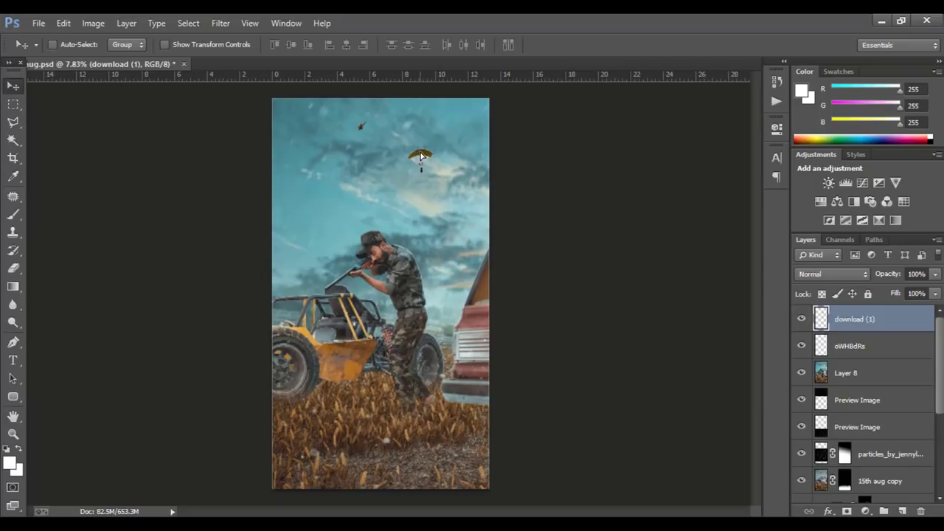
pyautogui.hotkey('ctrl', 't')
pyautogui.moveTo(442, 193); pyautogui.dragTo(434, 181)
pyautogui.press('Return')
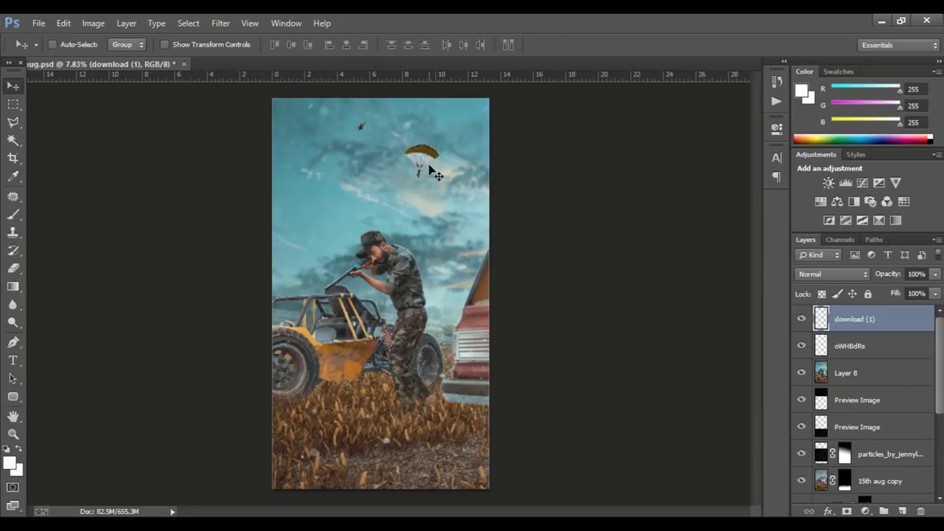
# - Duplicate the parachute and place the transformed copy lower left in the sky
pyautogui.hotkey('ctrl', 'j')
pyautogui.moveTo(435, 174)
pyautogui.mouseDown()
pyautogui.moveTo(380, 181)
pyautogui.moveTo(358, 218)
pyautogui.moveTo(344, 213)
pyautogui.mouseUp()
pyautogui.hotkey('ctrl', 't')
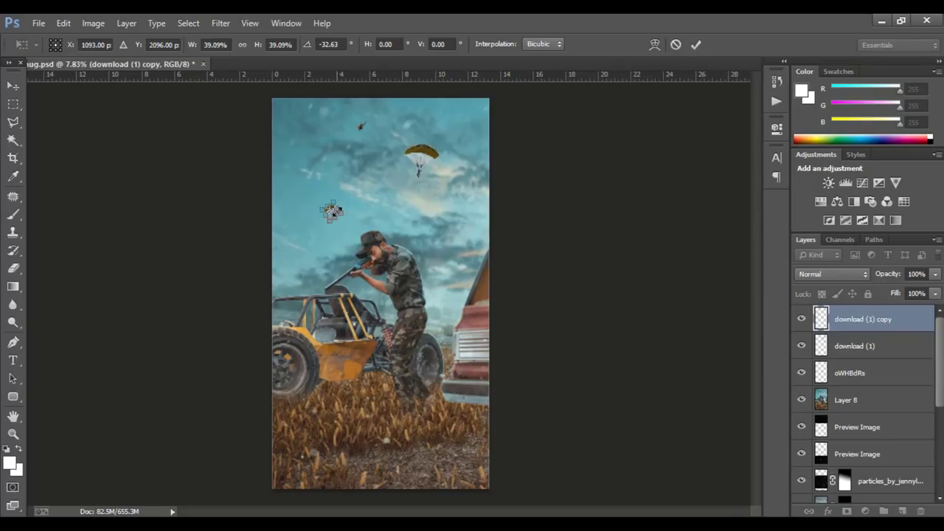
pyautogui.click(695, 44)
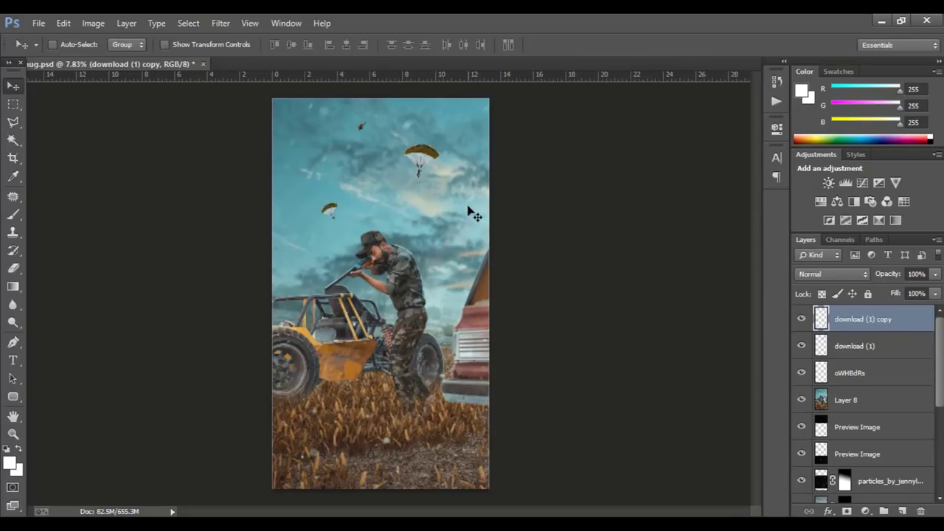
pyautogui.scroll(-1, 472, 213)
# - Add a third parachute right of the soldier's head, rotated about 19°
pyautogui.hotkey('ctrl', 'j')
pyautogui.moveTo(343, 231); pyautogui.dragTo(434, 250)
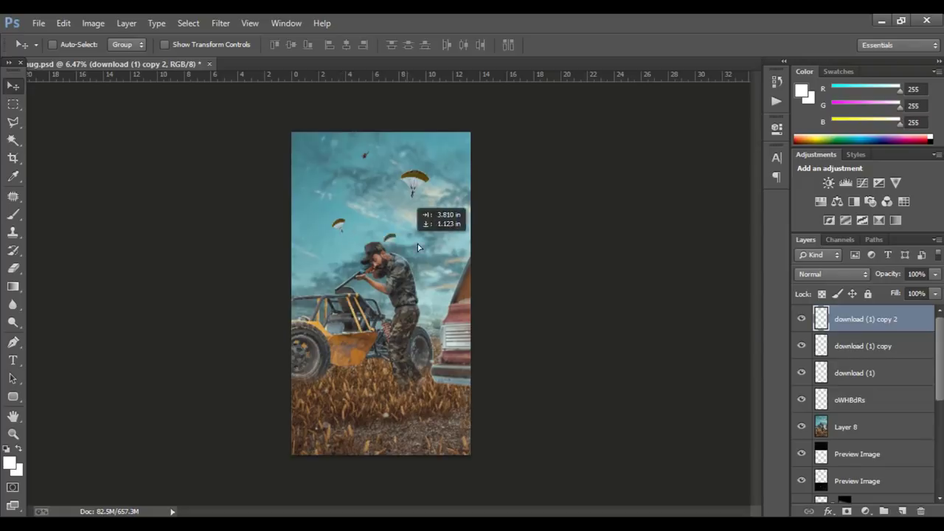
pyautogui.hotkey('ctrl', 't')
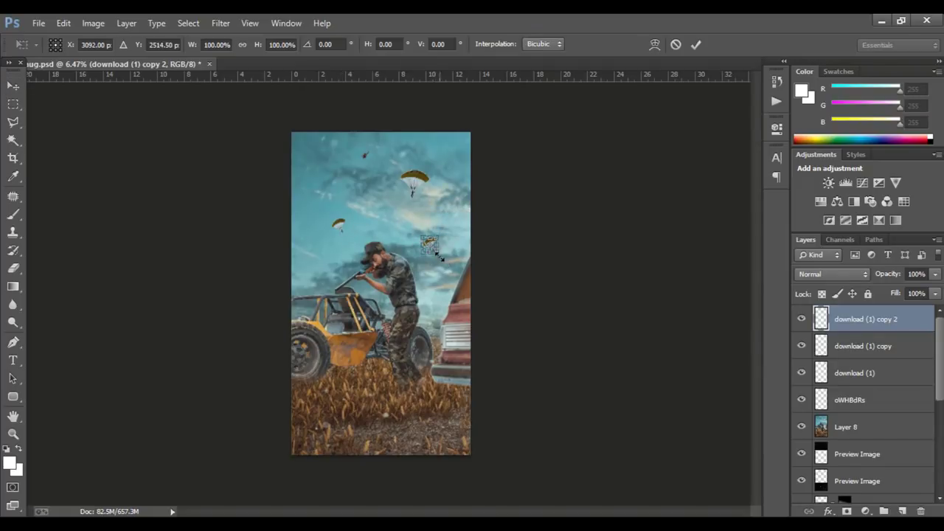
pyautogui.scroll(1, 436, 260)
pyautogui.moveTo(451, 255); pyautogui.dragTo(452, 267)
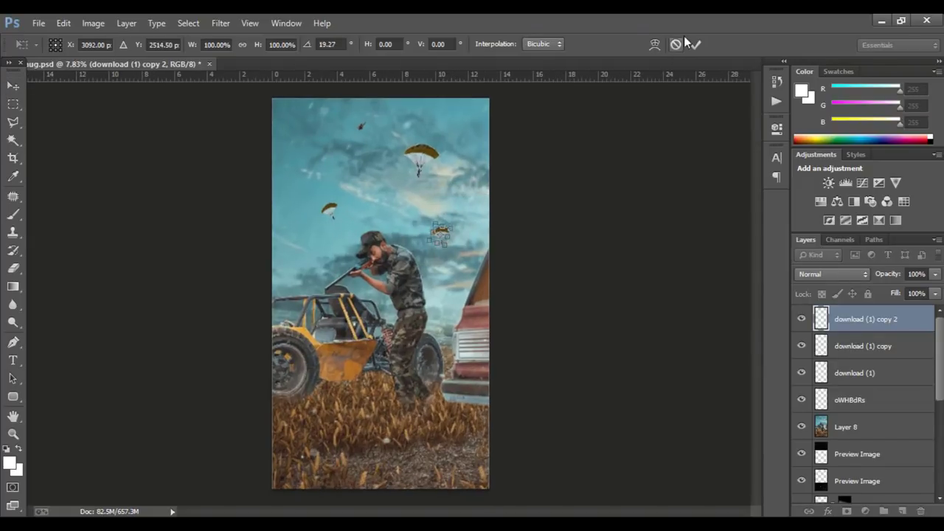
pyautogui.click(695, 45)
pyautogui.click(860, 373)
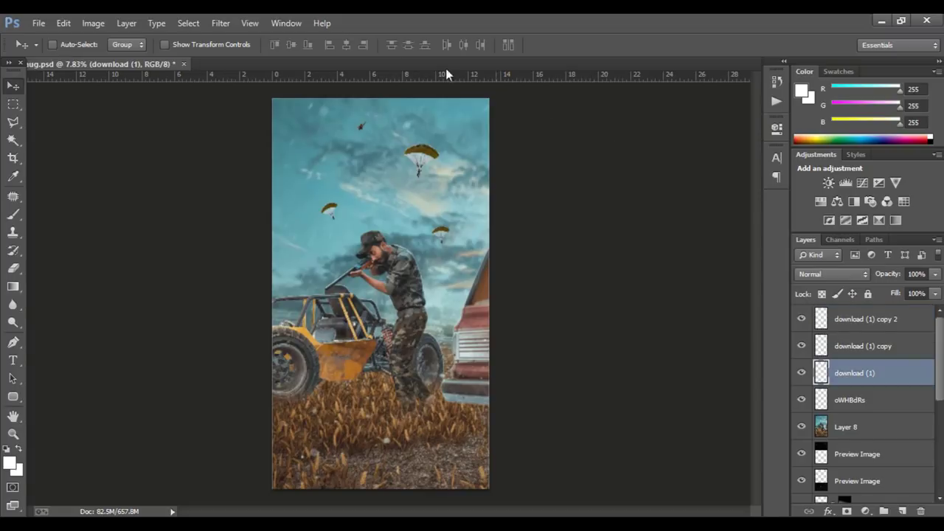
# - Give the original parachute a 6.3-pixel Gaussian Blur, then check the other parachute layers
pyautogui.click(222, 22)
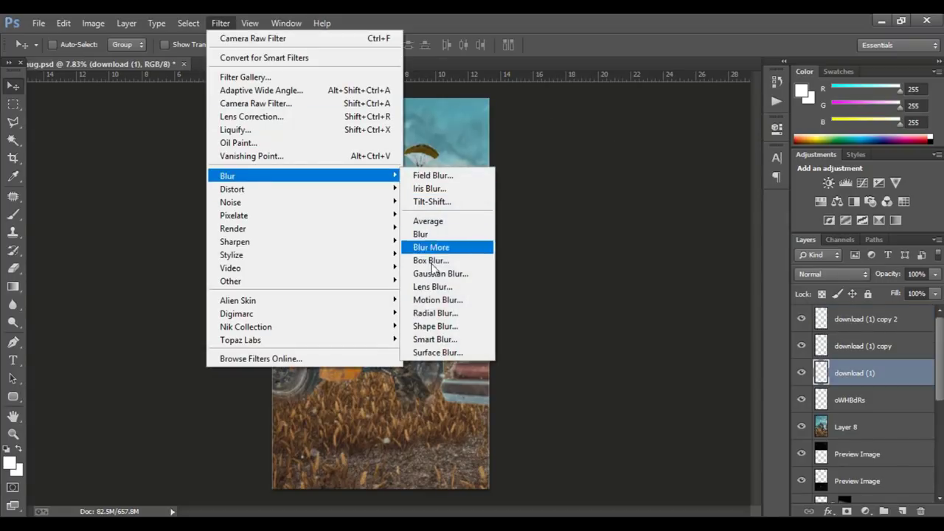
pyautogui.click(441, 273)
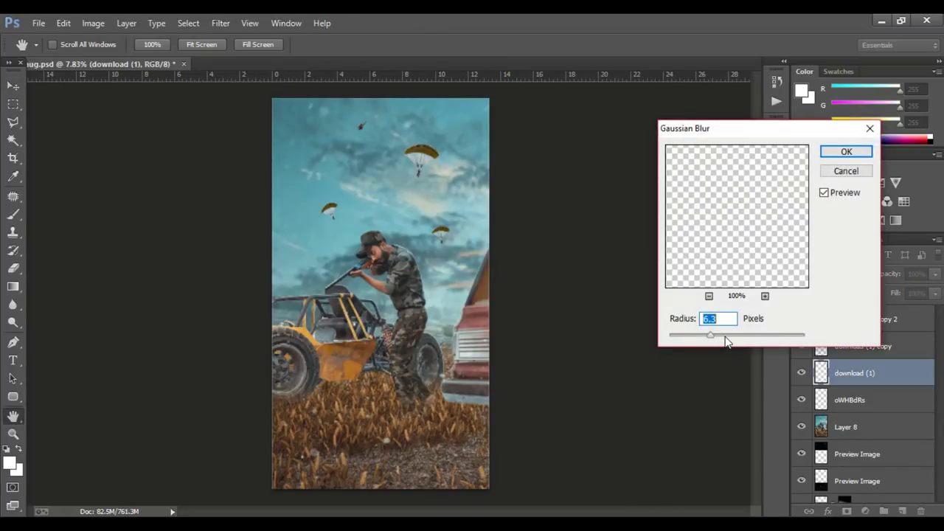
pyautogui.click(845, 152)
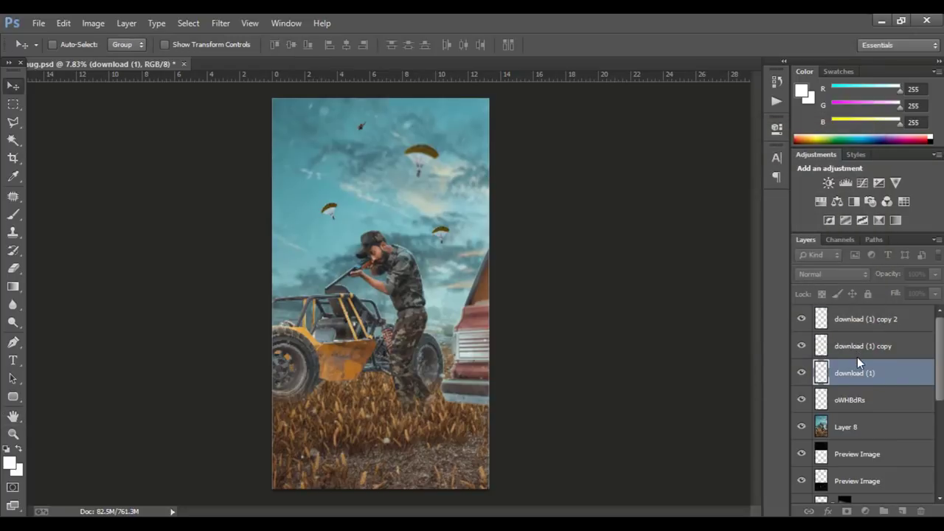
pyautogui.click(856, 352)
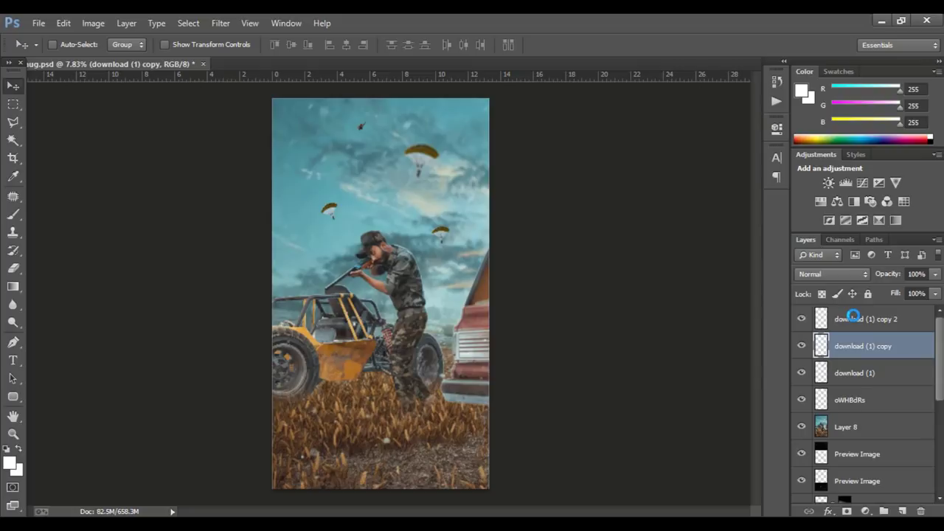
pyautogui.click(854, 317)
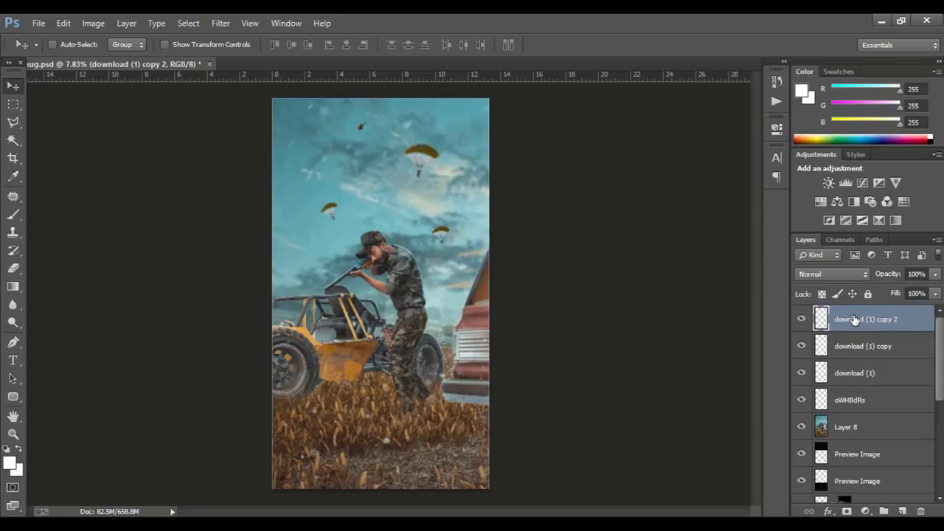
pyautogui.click(838, 402)
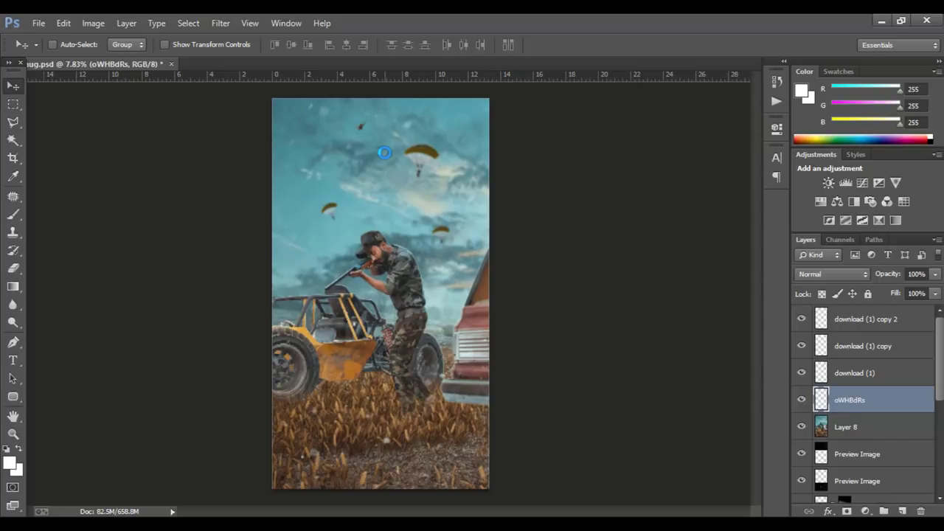
# - Select Layer 8 and duplicate it into a new layer with Ctrl+J
pyautogui.scroll(-1, 385, 153)
pyautogui.scroll(1, 402, 348)
pyautogui.scroll(-2, 836, 434)
pyautogui.scroll(-2, 836, 433)
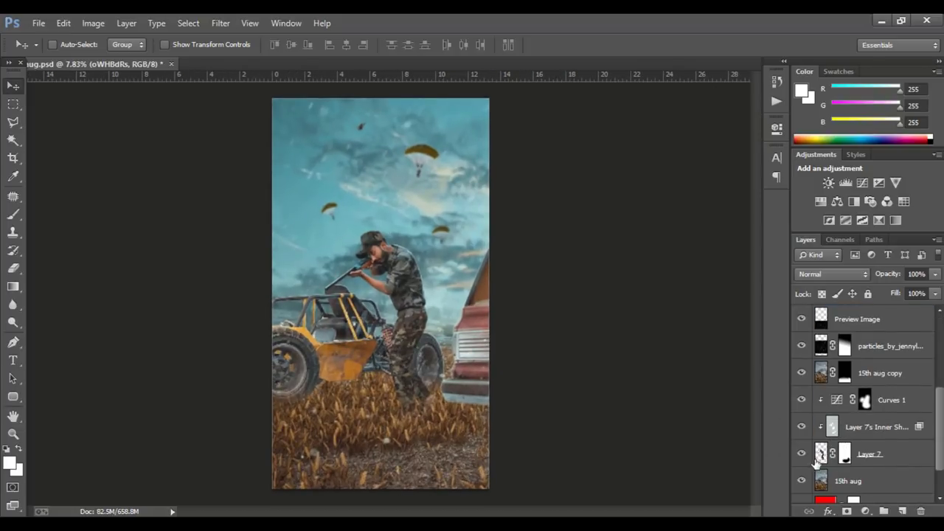
pyautogui.scroll(2, 832, 443)
pyautogui.scroll(2, 849, 435)
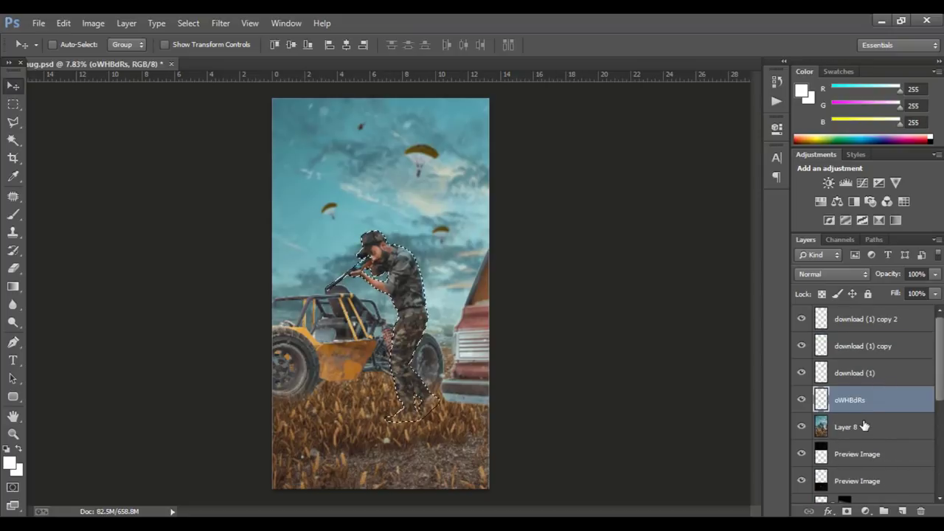
pyautogui.click(864, 427)
pyautogui.hotkey('ctrl', 'j')
# - Add an Inner Shadow in a teal sampled from the sky, blending in Screen mode
pyautogui.rightClick(864, 426)
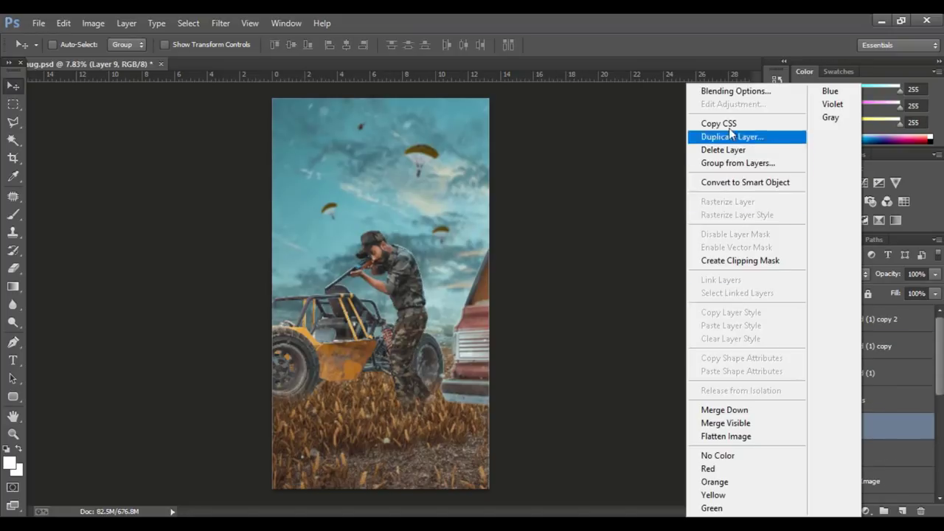
pyautogui.click(736, 95)
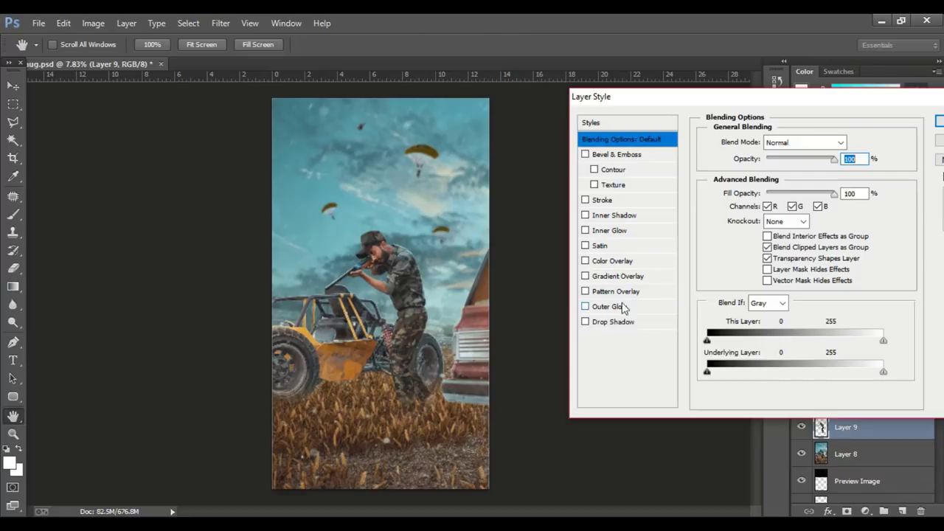
pyautogui.click(615, 214)
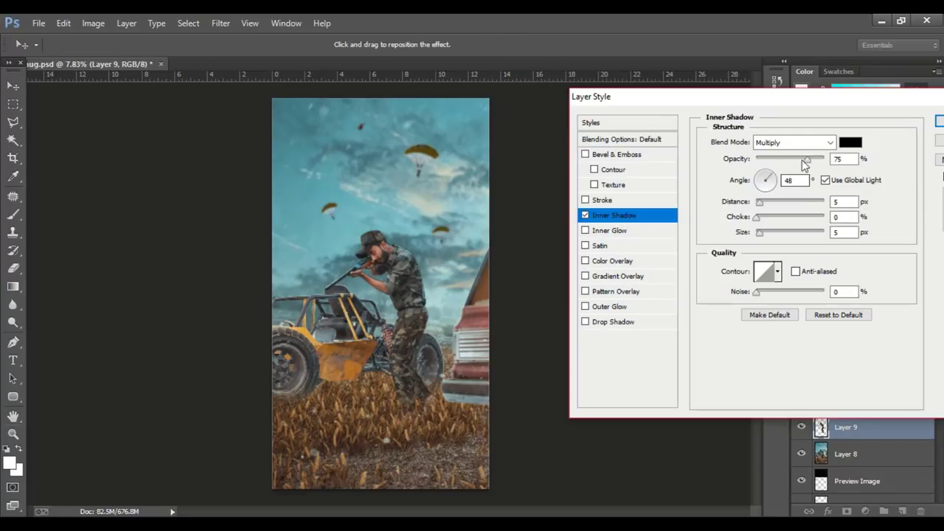
pyautogui.click(846, 145)
pyautogui.click(330, 245)
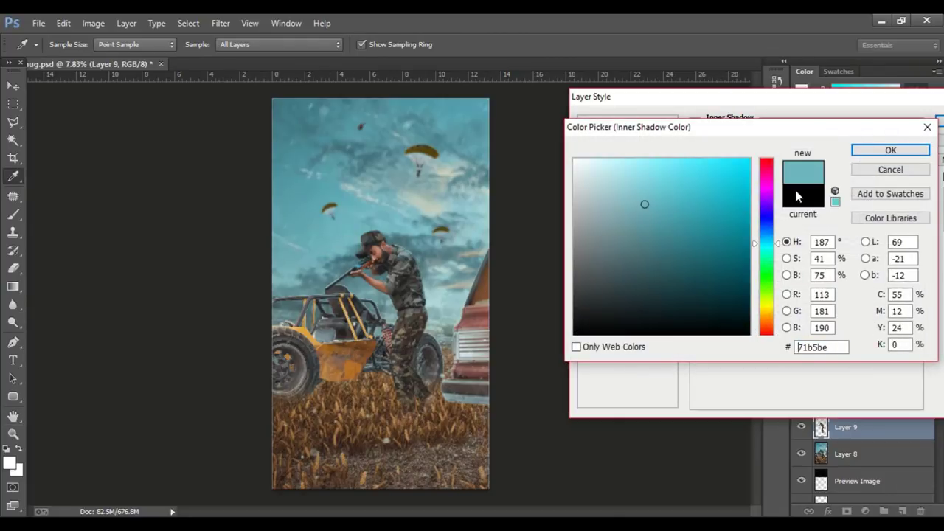
pyautogui.click(873, 151)
pyautogui.click(812, 142)
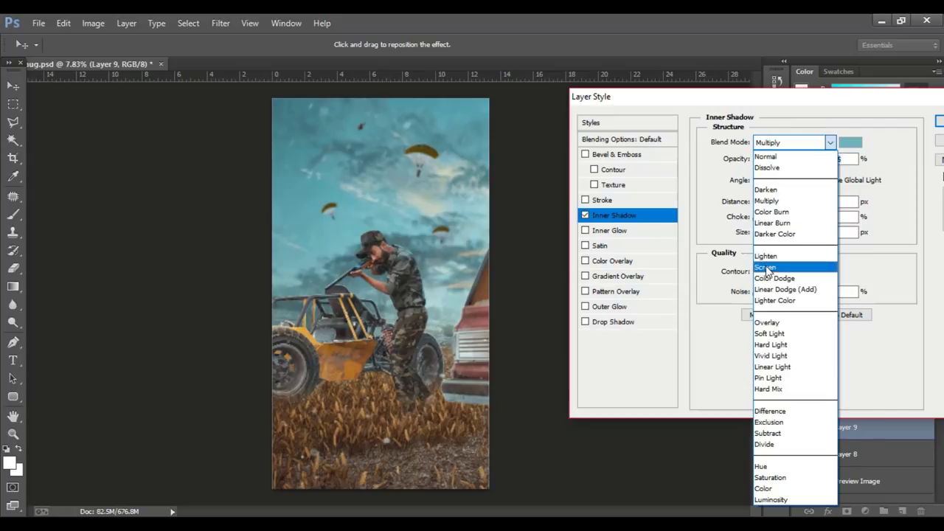
pyautogui.click(767, 267)
pyautogui.press('Tab')
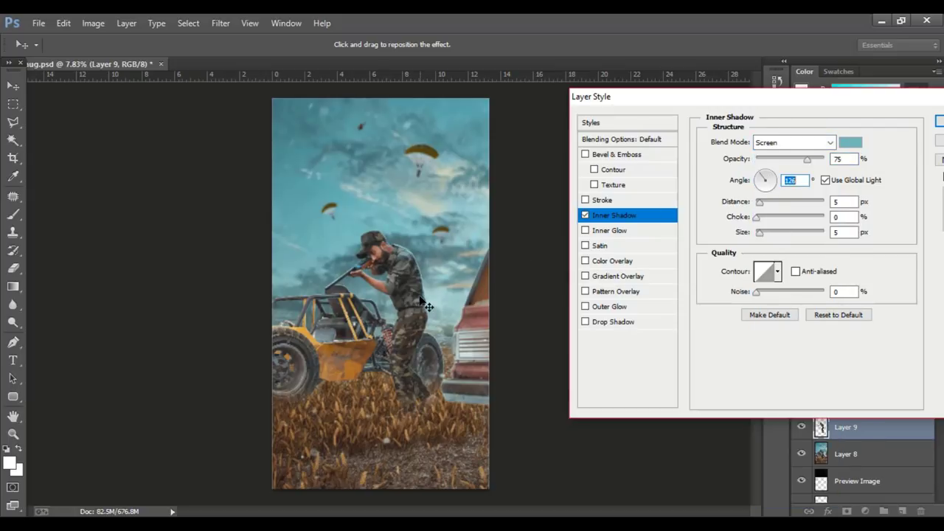
# - Set the inner shadow to 74% opacity, -163° angle and 8 px size, and apply it
pyautogui.hotkey('ctrl', '+')
pyautogui.hotkey('ctrl', '+')
pyautogui.hotkey('ctrl', '+')
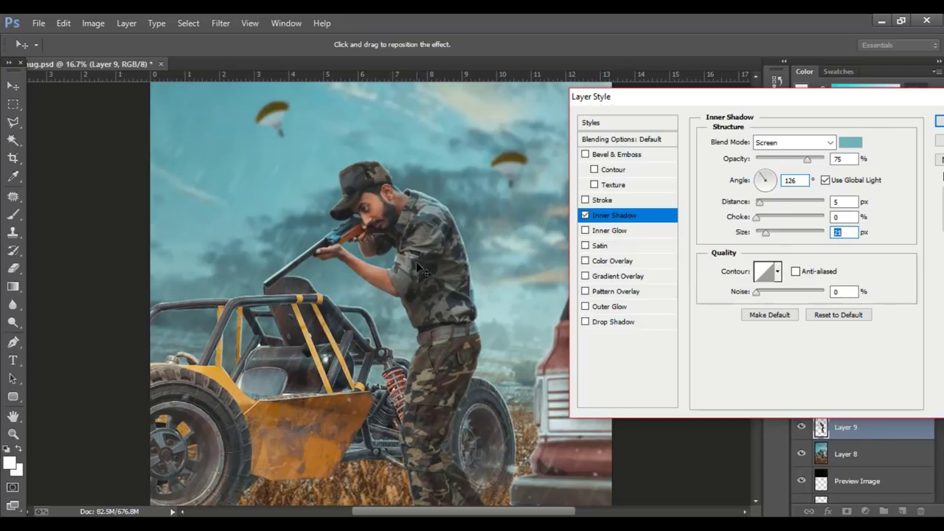
pyautogui.hotkey('ctrl', '+')
pyautogui.hotkey('ctrl', '+')
pyautogui.hotkey('ctrl', '+')
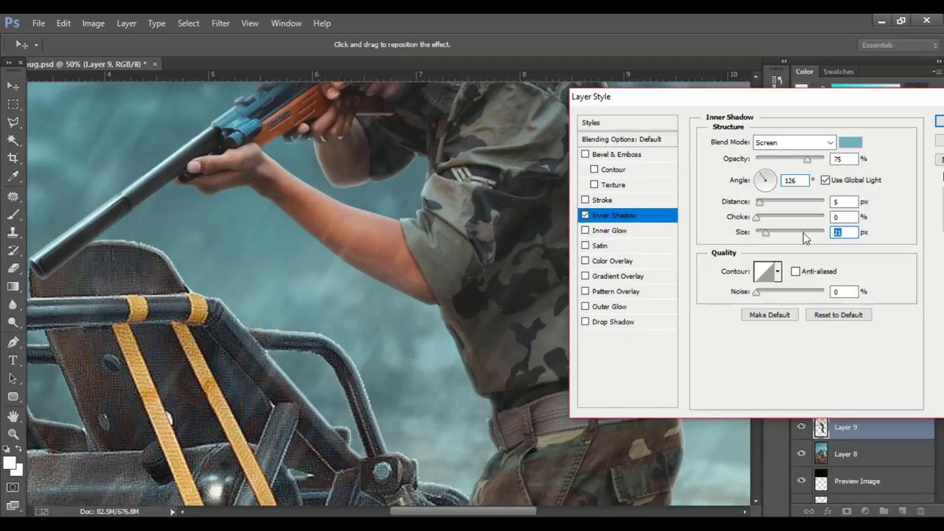
pyautogui.click(844, 159)
pyautogui.write('100')
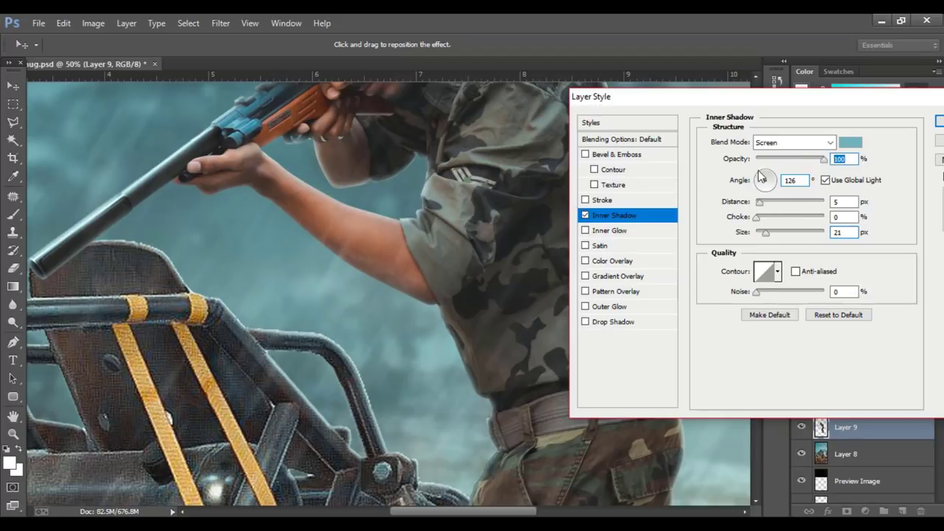
pyautogui.press('Tab')
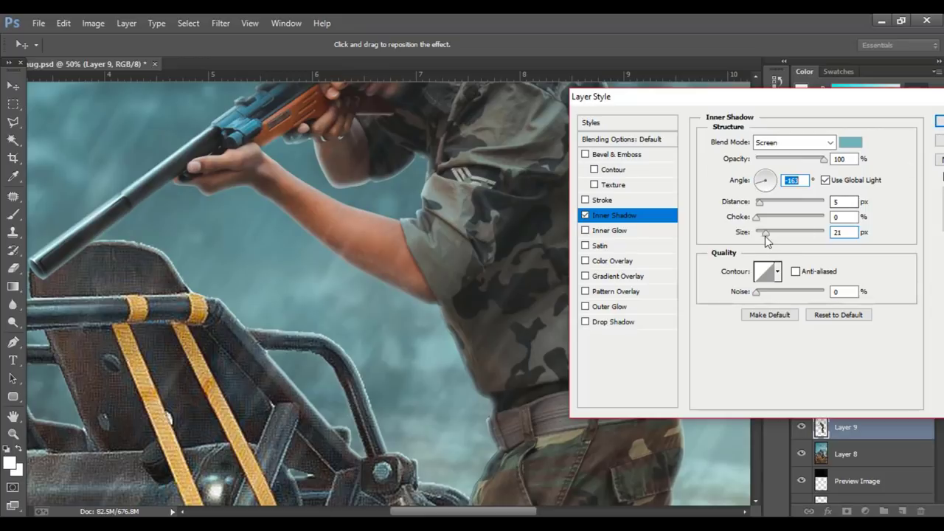
pyautogui.moveTo(765, 237); pyautogui.dragTo(762, 237)
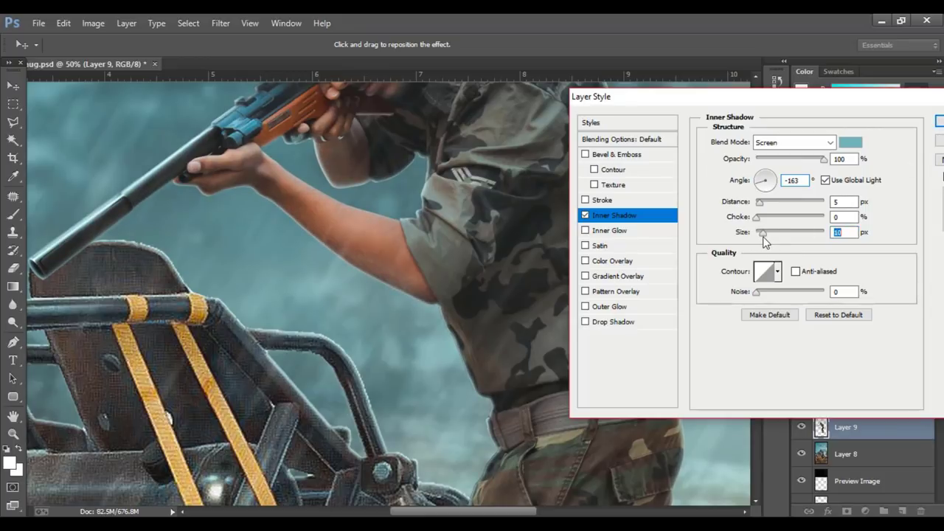
pyautogui.moveTo(824, 161); pyautogui.dragTo(807, 165)
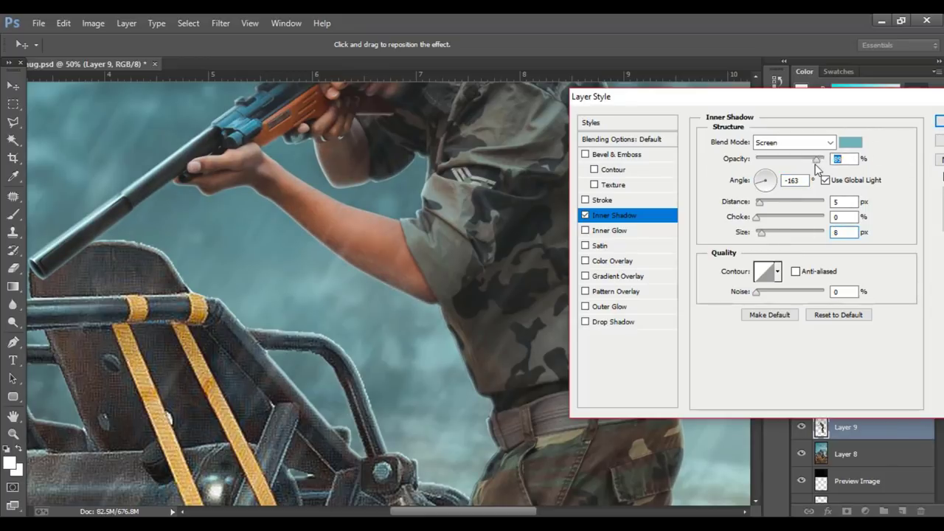
pyautogui.click(941, 121)
pyautogui.hotkey('ctrl', '0')
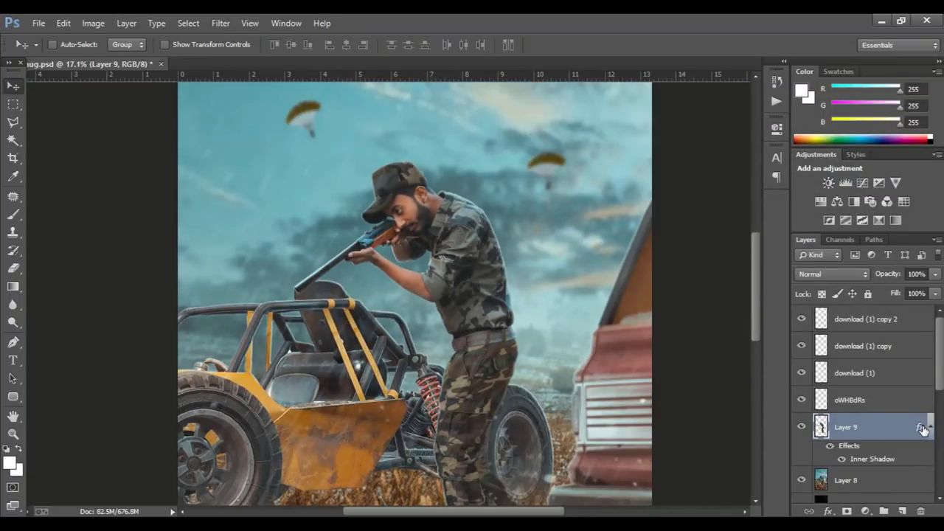
# - Move the inner shadow onto its own layer and erase the glow from the soldier's leg
pyautogui.rightClick(921, 428)
pyautogui.click(862, 385)
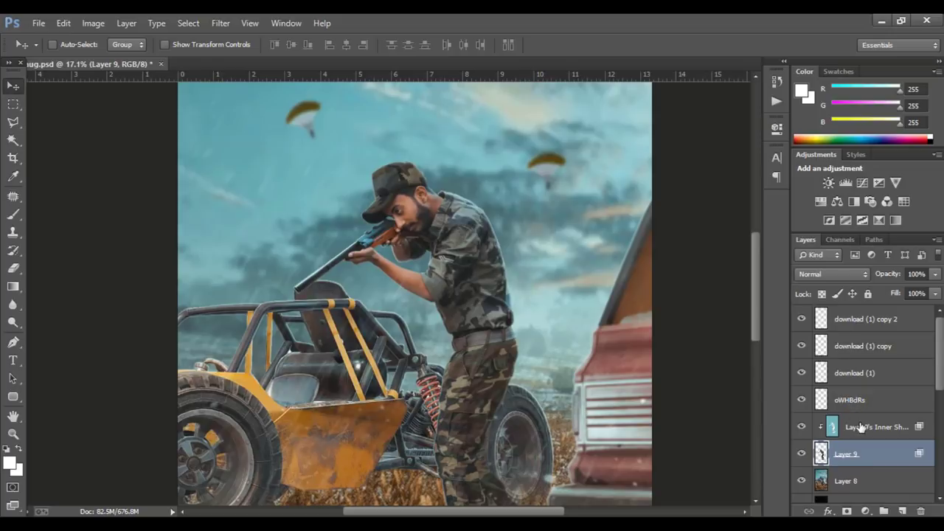
pyautogui.click(862, 428)
pyautogui.press('e')
pyautogui.keyDown('alt'); pyautogui.scroll(-2, 477, 375); pyautogui.keyUp('alt')
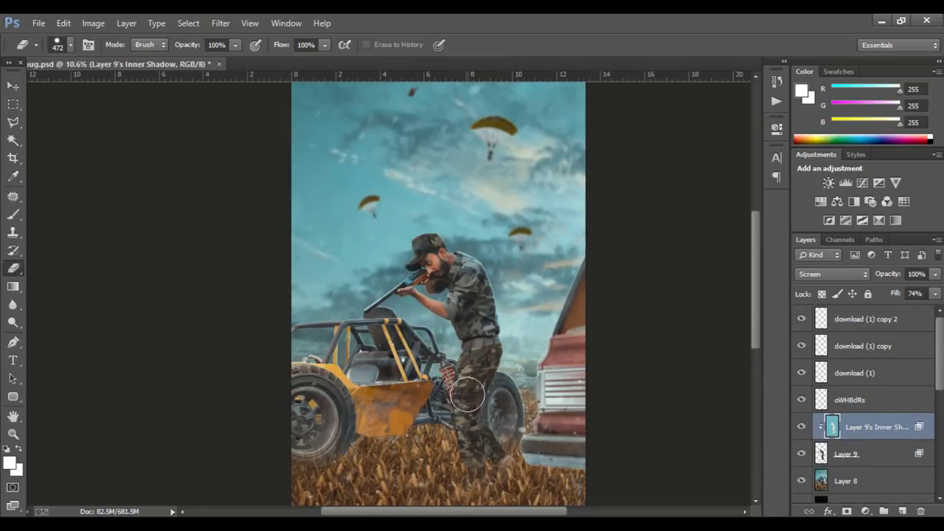
pyautogui.moveTo(468, 395); pyautogui.dragTo(481, 395)
# - Scroll through the layer stack and select the download (1) copy 2 layer
pyautogui.keyDown('alt'); pyautogui.scroll(1, 478, 252); pyautogui.keyUp('alt')
pyautogui.keyDown('alt'); pyautogui.scroll(4, 450, 221); pyautogui.keyUp('alt')
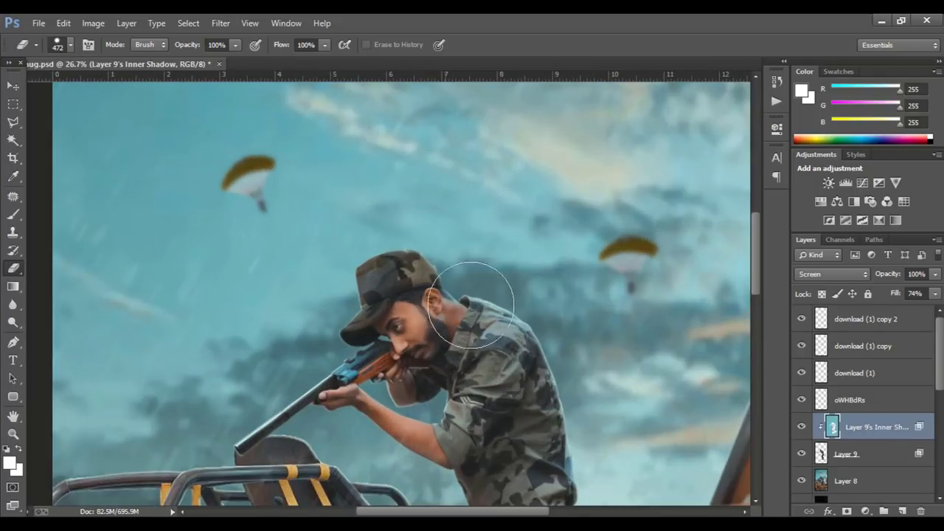
pyautogui.keyDown('alt'); pyautogui.scroll(2, 476, 354); pyautogui.keyUp('alt')
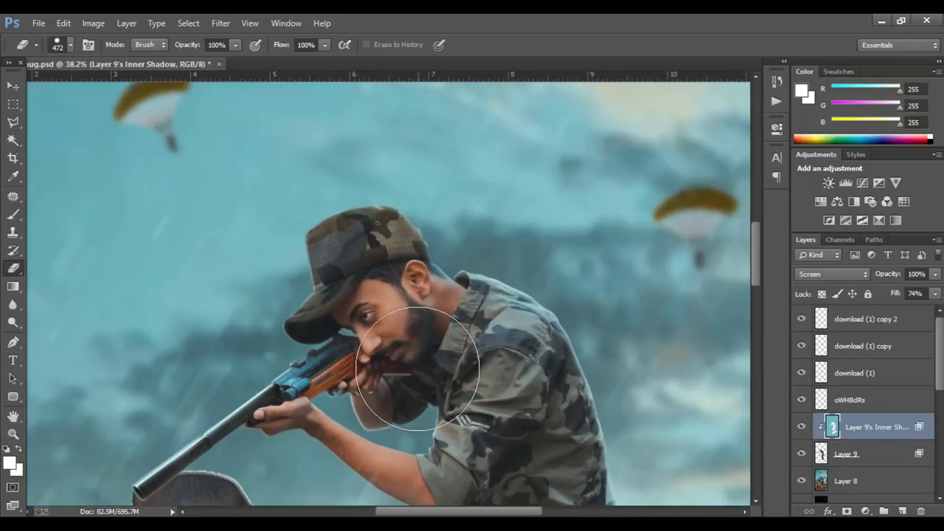
pyautogui.scroll(-5, 418, 369)
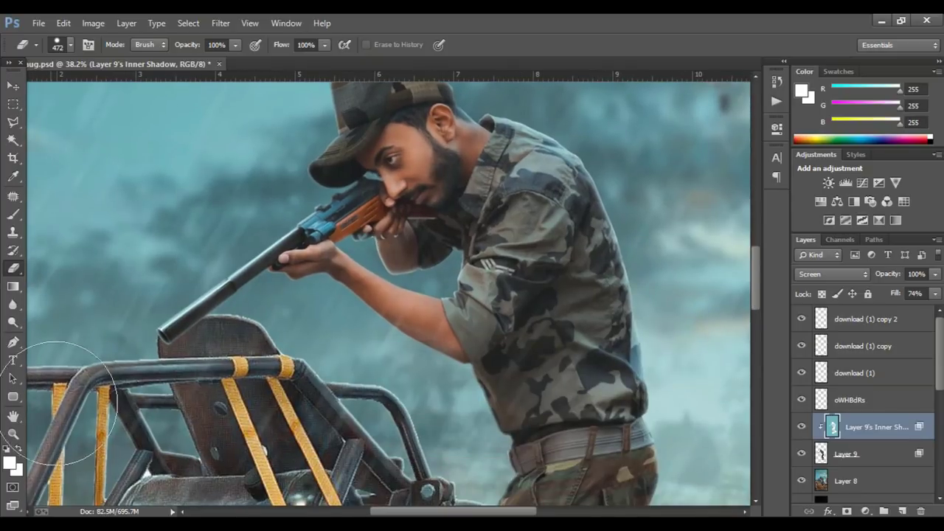
pyautogui.keyDown('alt'); pyautogui.scroll(-3, 166, 395); pyautogui.keyUp('alt')
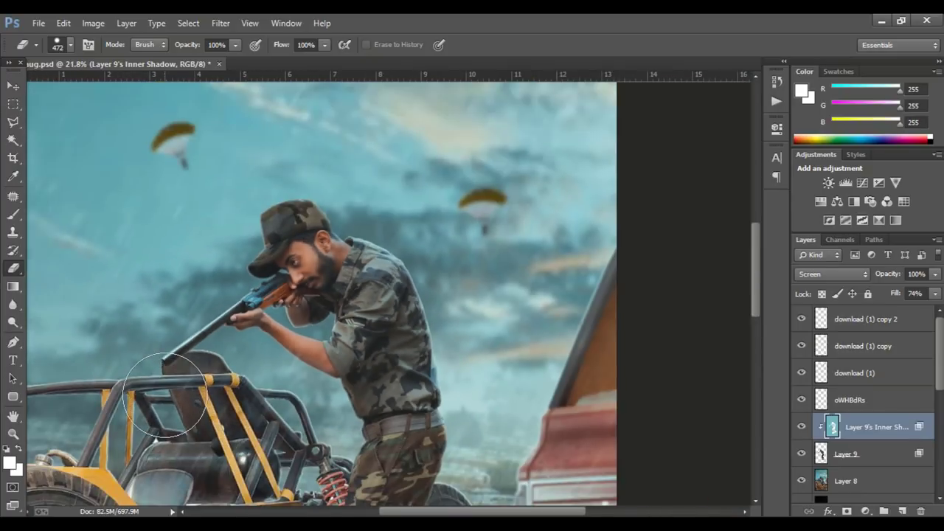
pyautogui.keyDown('alt'); pyautogui.scroll(-3, 166, 395); pyautogui.keyUp('alt')
pyautogui.keyDown('alt'); pyautogui.scroll(-2, 266, 411); pyautogui.keyUp('alt')
pyautogui.keyDown('alt'); pyautogui.scroll(-2, 266, 411); pyautogui.keyUp('alt')
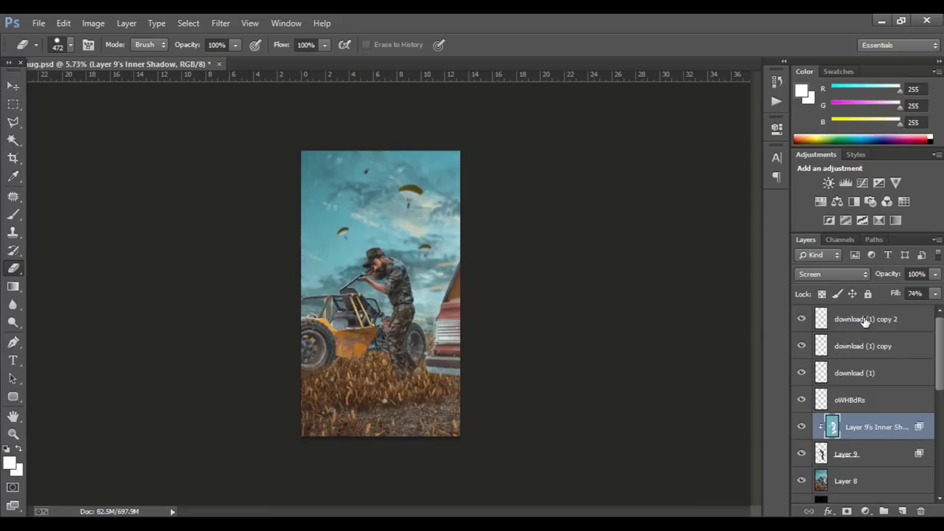
pyautogui.click(865, 321)
pyautogui.keyDown('alt'); pyautogui.scroll(2, 93, 216); pyautogui.keyUp('alt')
# - Place the fire-sparks-inlay image, flipped vertically, rotated and scaled across the upper half
pyautogui.click(14, 104)
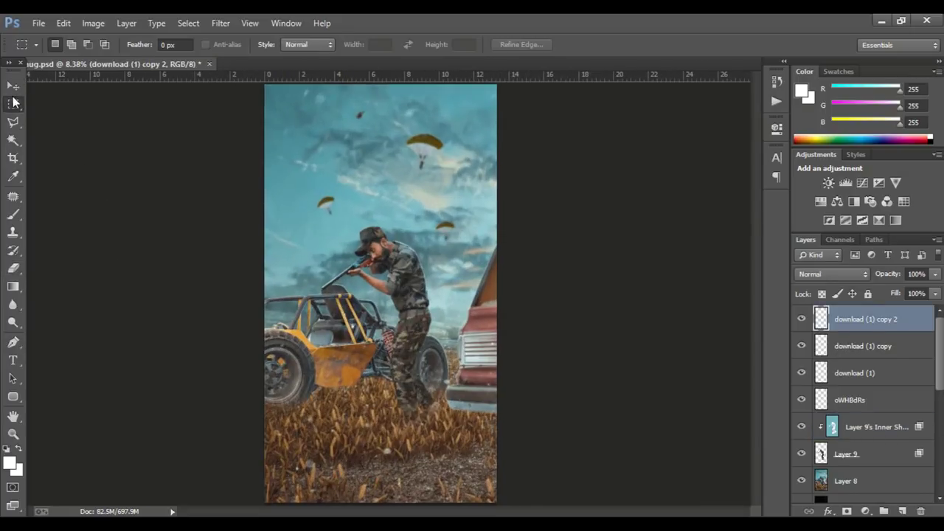
pyautogui.click(21, 90)
pyautogui.moveTo(463, 207); pyautogui.dragTo(463, 207)
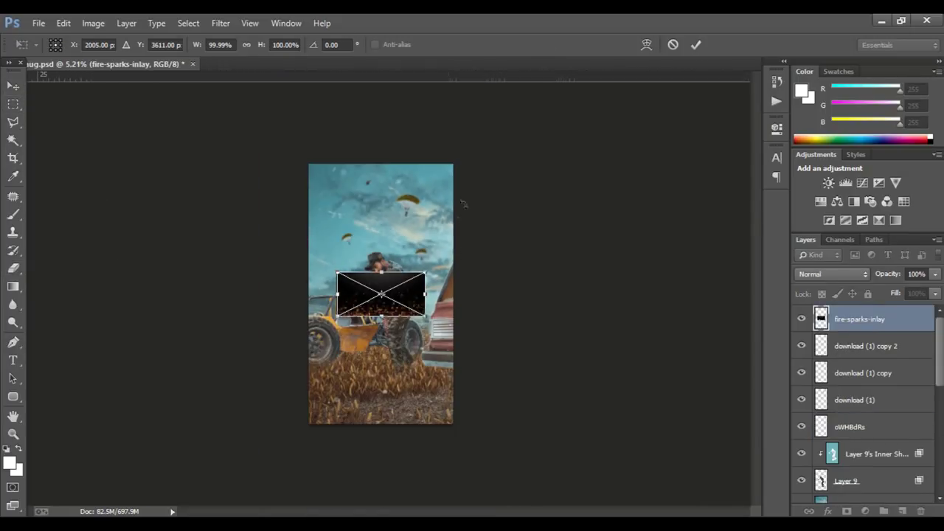
pyautogui.moveTo(421, 312); pyautogui.dragTo(458, 339)
pyautogui.rightClick(458, 338)
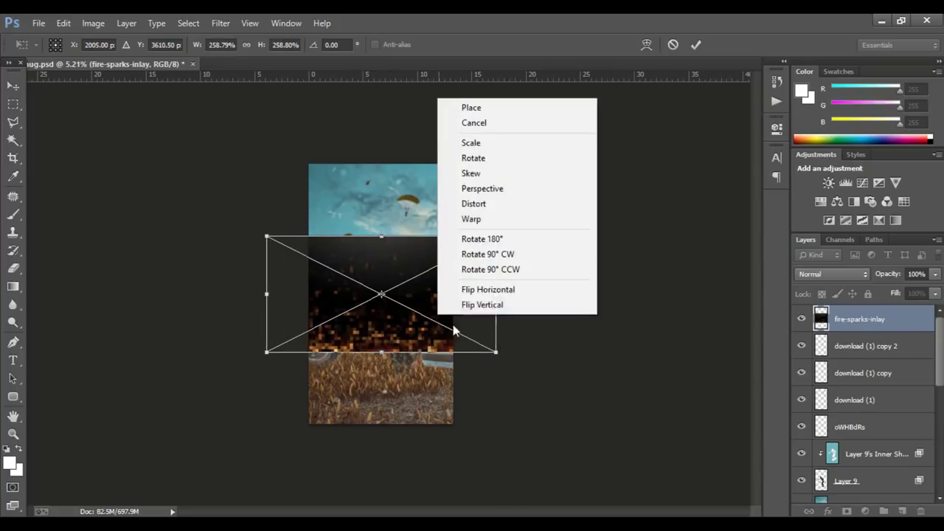
pyautogui.click(457, 309)
pyautogui.moveTo(386, 332); pyautogui.dragTo(403, 216)
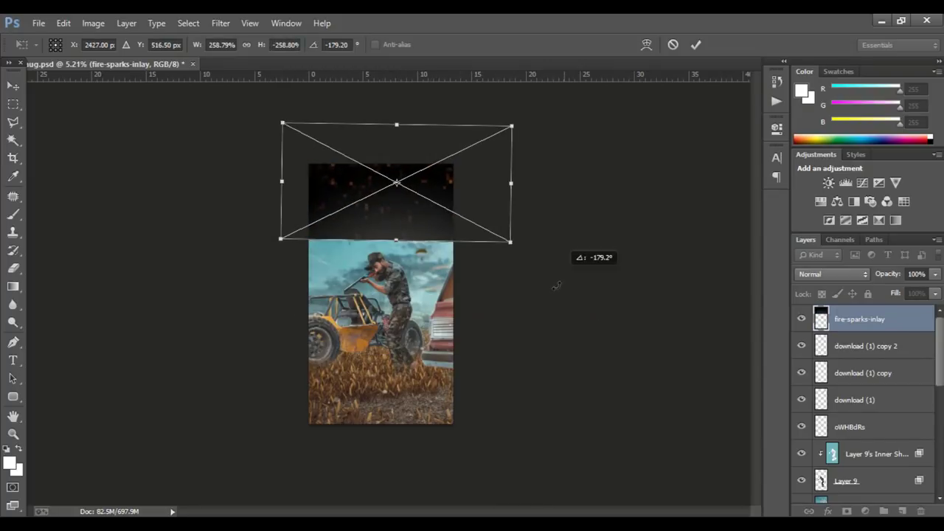
pyautogui.moveTo(573, 258)
pyautogui.mouseDown()
pyautogui.moveTo(522, 174)
pyautogui.moveTo(591, 154)
pyautogui.mouseUp()
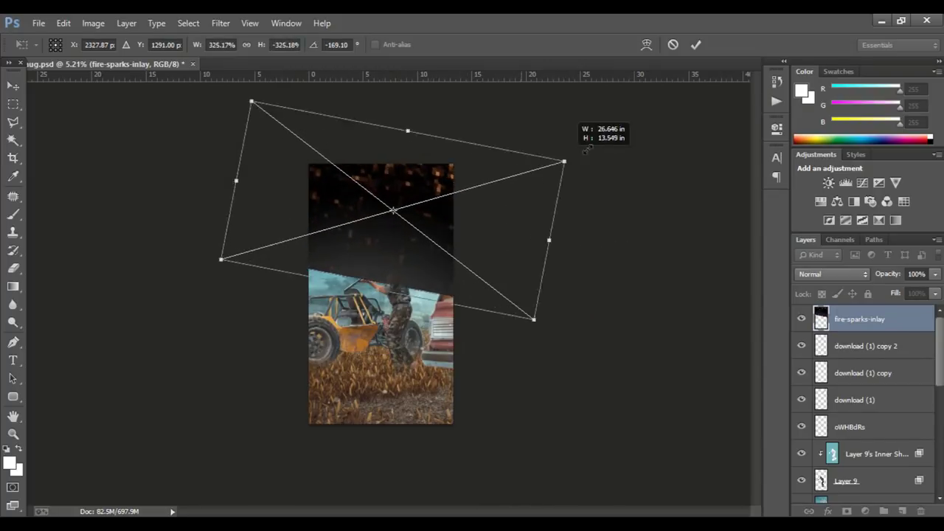
pyautogui.click(900, 315)
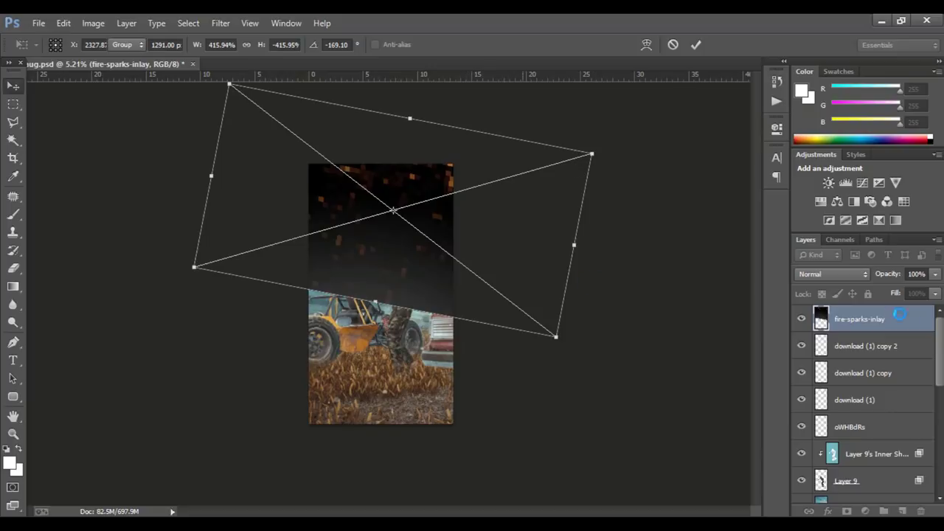
# - Set the sparks layer to Lighten, rasterize it, and apply a Motion Blur
pyautogui.click(853, 276)
pyautogui.click(828, 187)
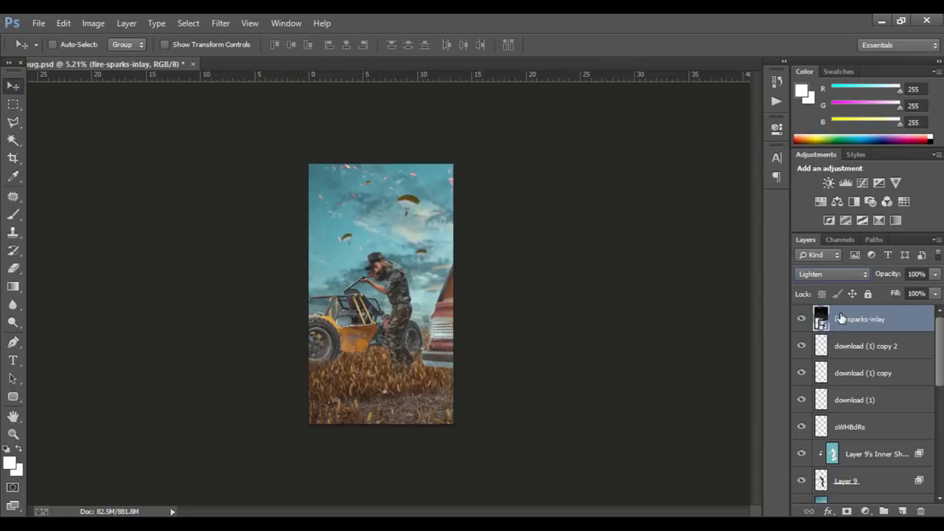
pyautogui.rightClick(841, 317)
pyautogui.click(708, 219)
pyautogui.click(220, 23)
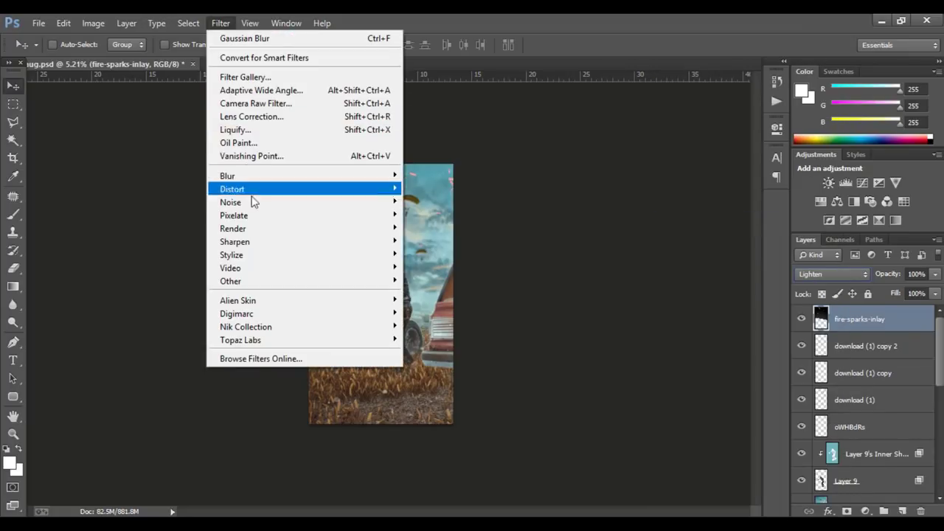
pyautogui.moveTo(227, 175)
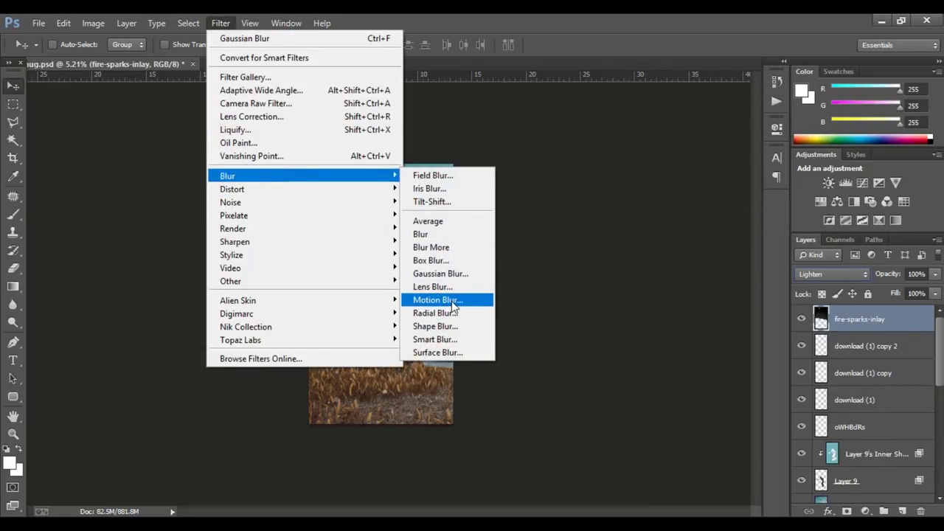
pyautogui.click(438, 300)
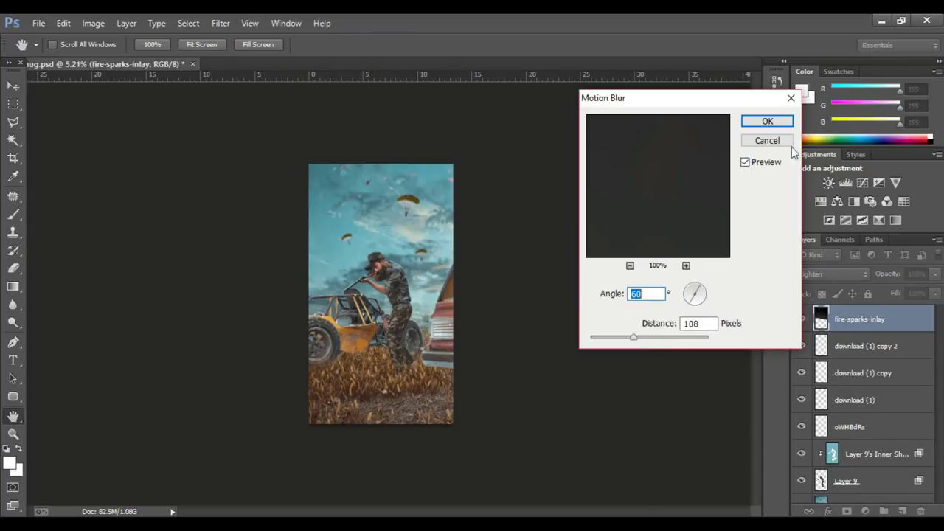
pyautogui.click(784, 121)
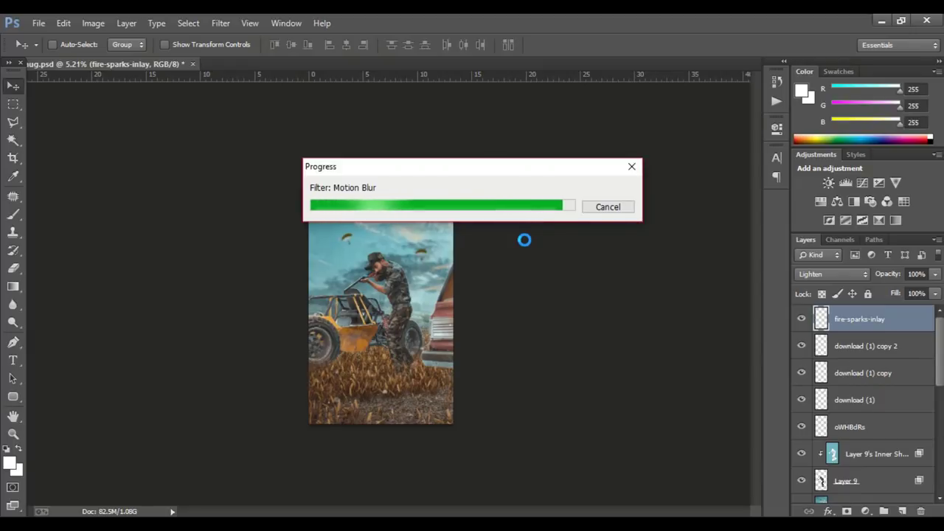
# - Place a second sparks image, flipped horizontally and moved over the lower half
pyautogui.moveTo(447, 333); pyautogui.dragTo(494, 357)
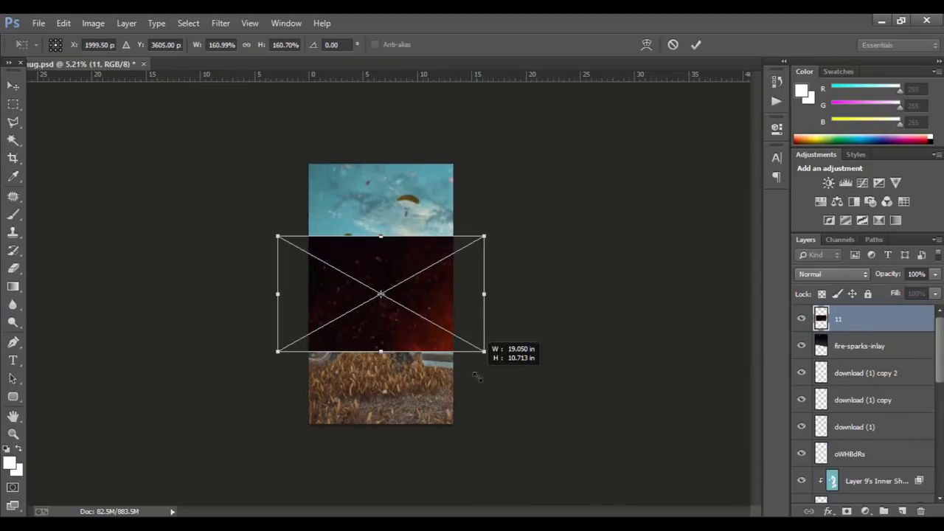
pyautogui.rightClick(422, 326)
pyautogui.click(479, 298)
pyautogui.moveTo(440, 325); pyautogui.dragTo(403, 411)
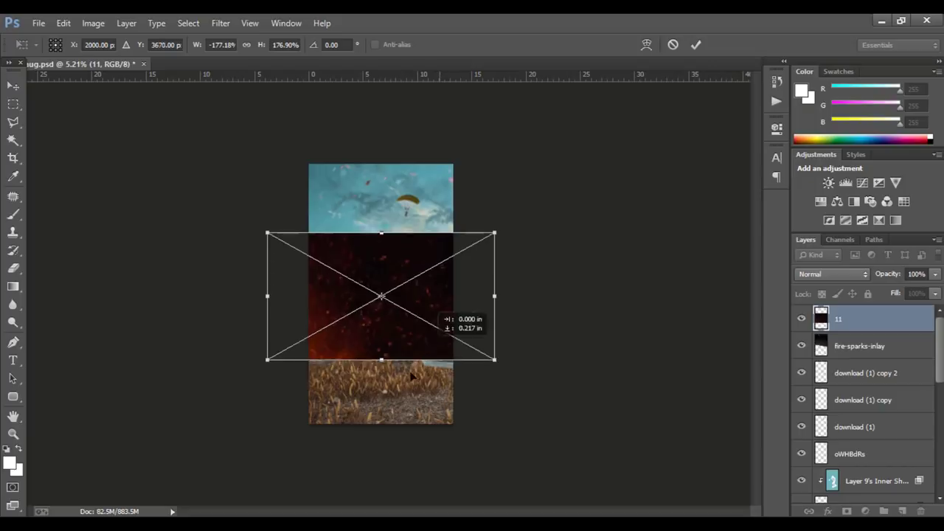
pyautogui.click(832, 274)
pyautogui.click(819, 131)
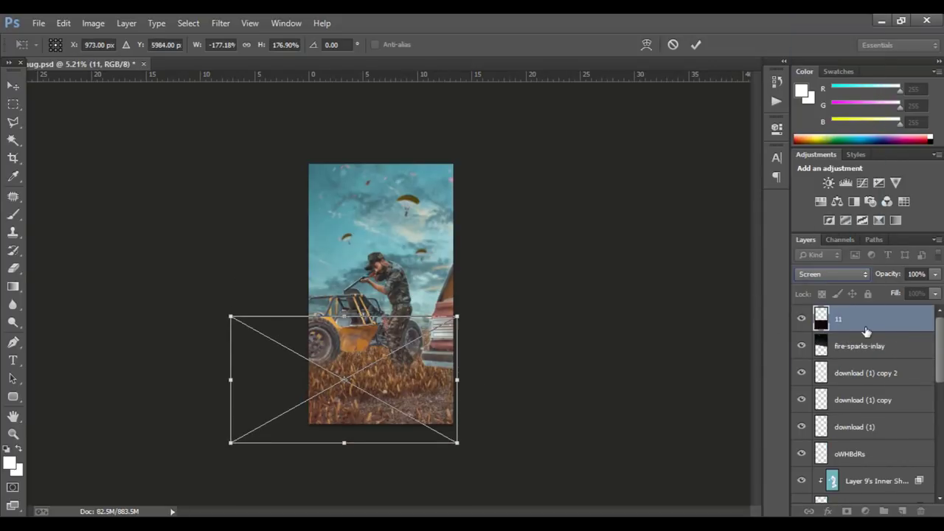
pyautogui.press('Return')
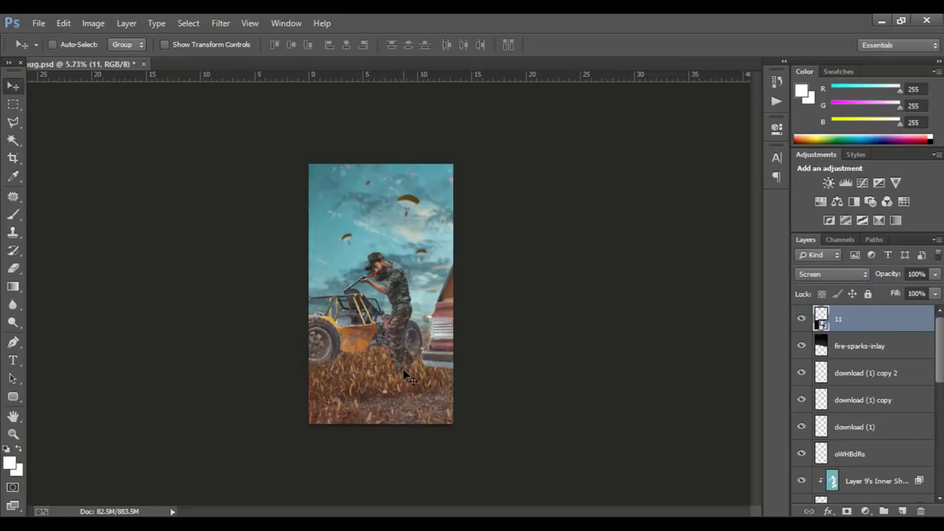
# - Rasterize layer 11 and set its blend mode to Lighten
pyautogui.scroll(2, 403, 369)
pyautogui.scroll(1, 403, 369)
pyautogui.moveTo(435, 441); pyautogui.dragTo(436, 441)
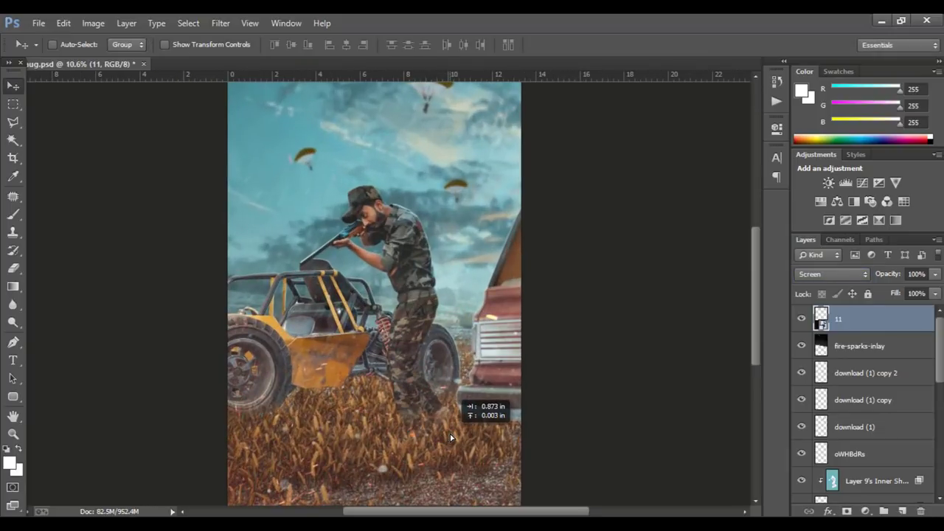
pyautogui.click(13, 268)
pyautogui.rightClick(841, 318)
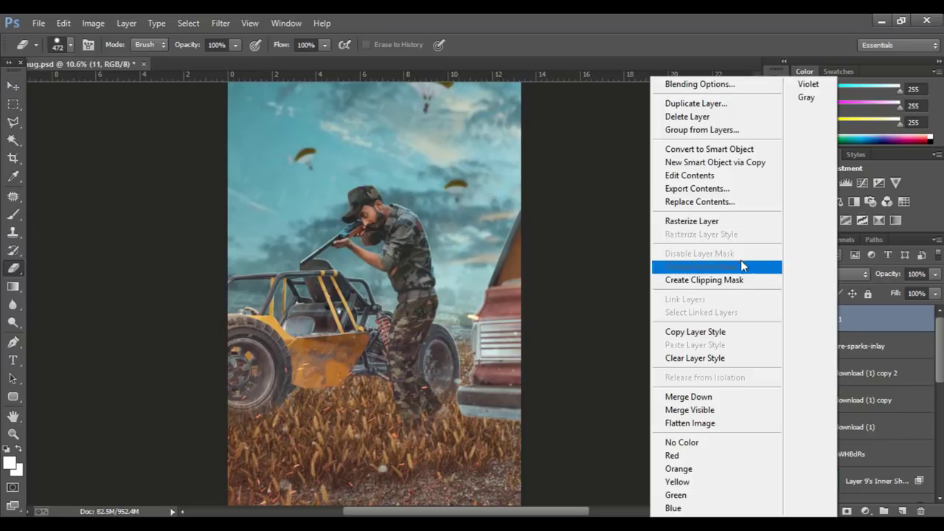
pyautogui.click(695, 219)
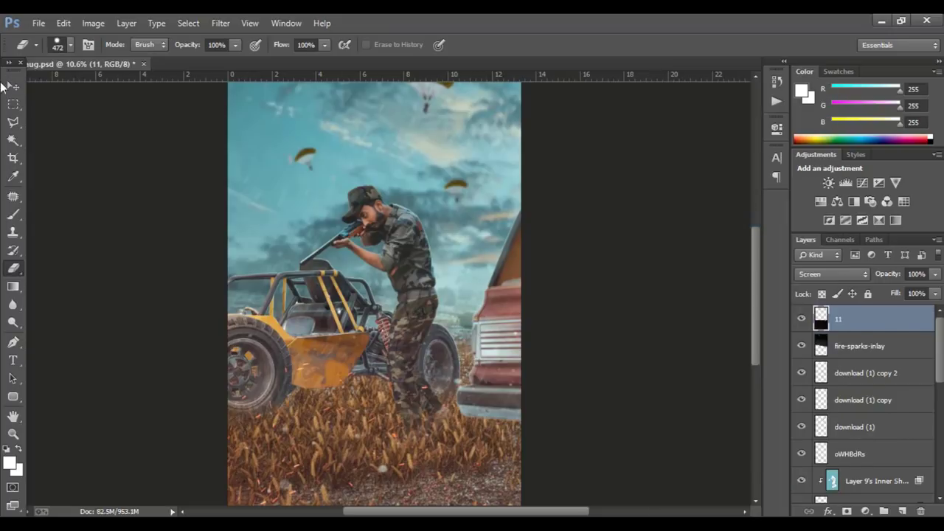
pyautogui.click(11, 84)
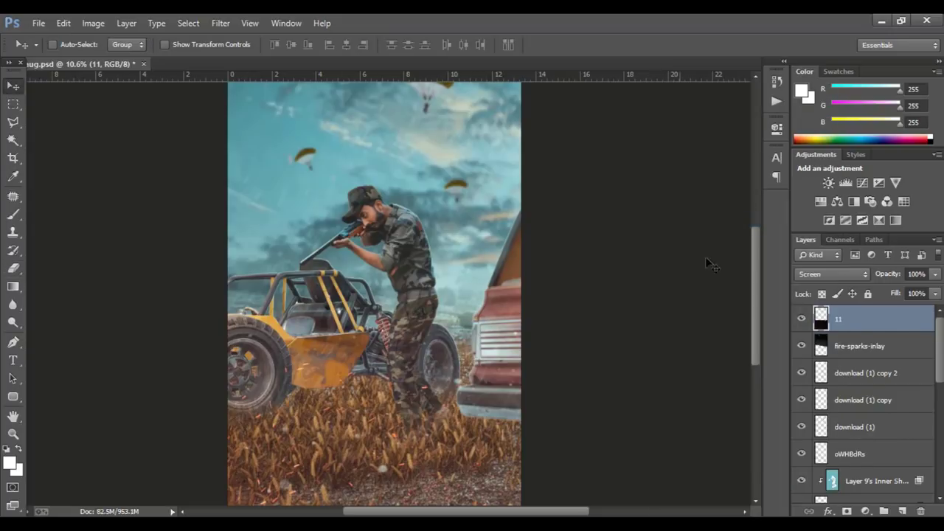
pyautogui.click(824, 272)
pyautogui.click(810, 120)
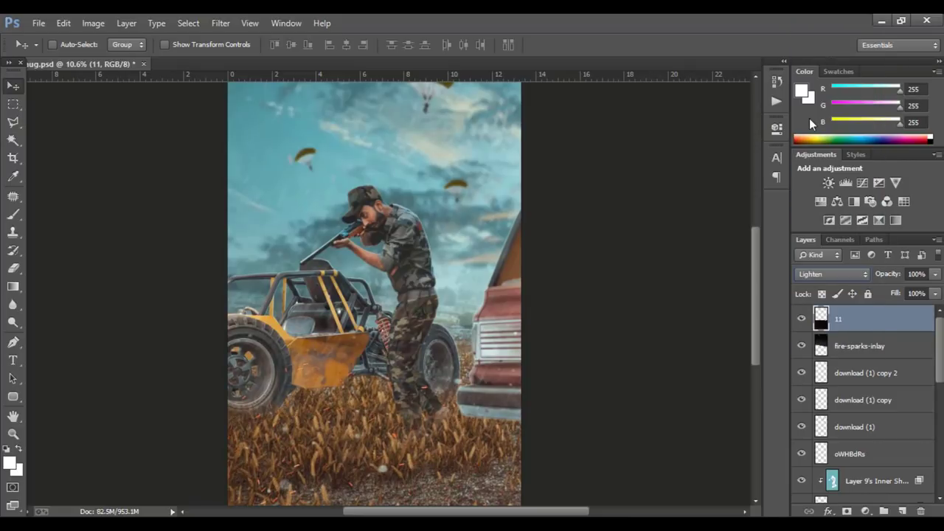
# - Duplicate layer 11 and apply a Motion Blur to the original
pyautogui.scroll(-1, 462, 363)
pyautogui.scroll(-1, 462, 363)
pyautogui.scroll(-1, 462, 363)
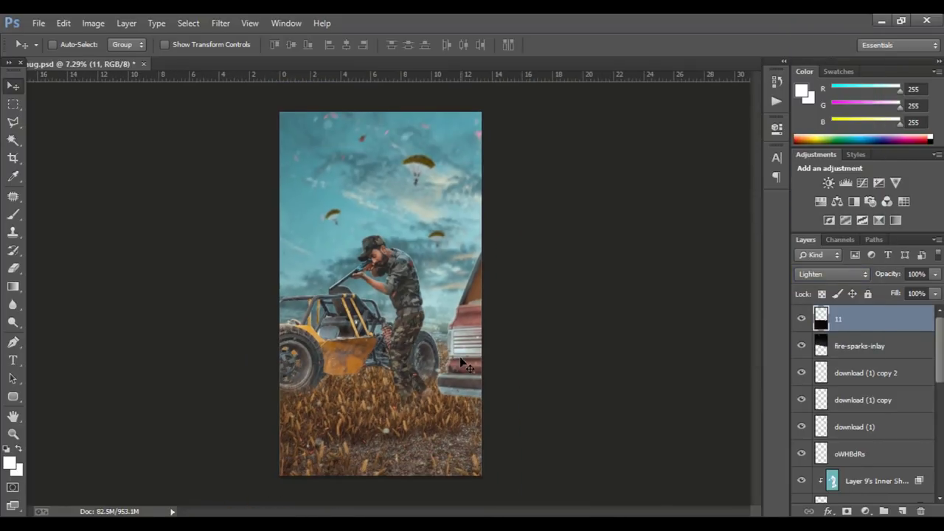
pyautogui.hotkey('ctrl', 'j')
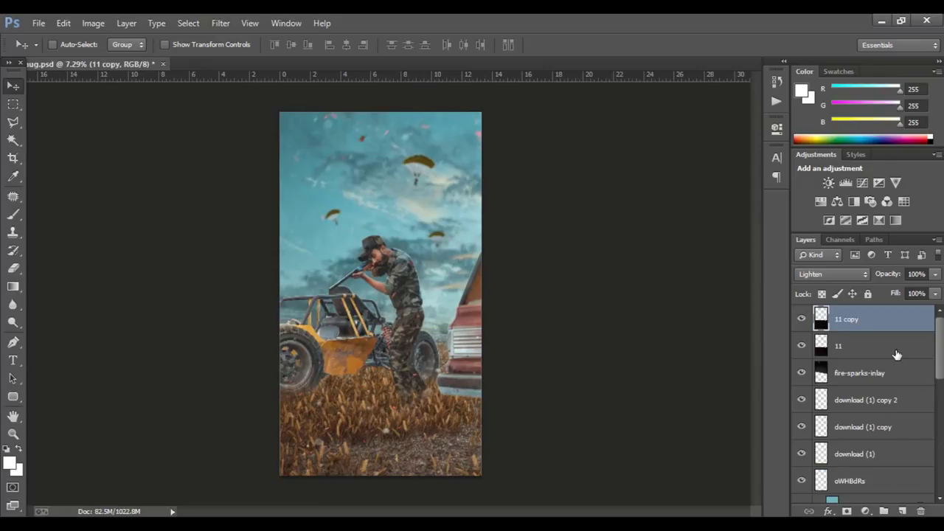
pyautogui.scroll(1, 517, 377)
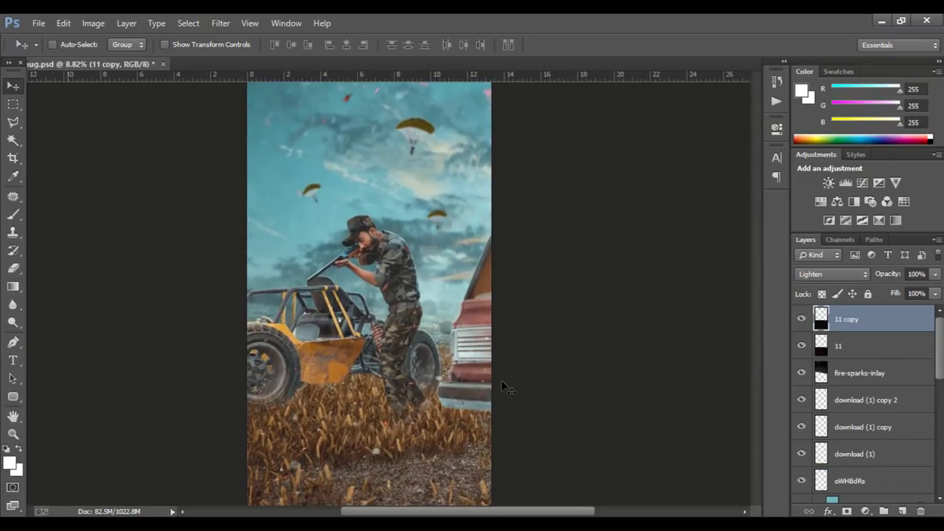
pyautogui.click(874, 347)
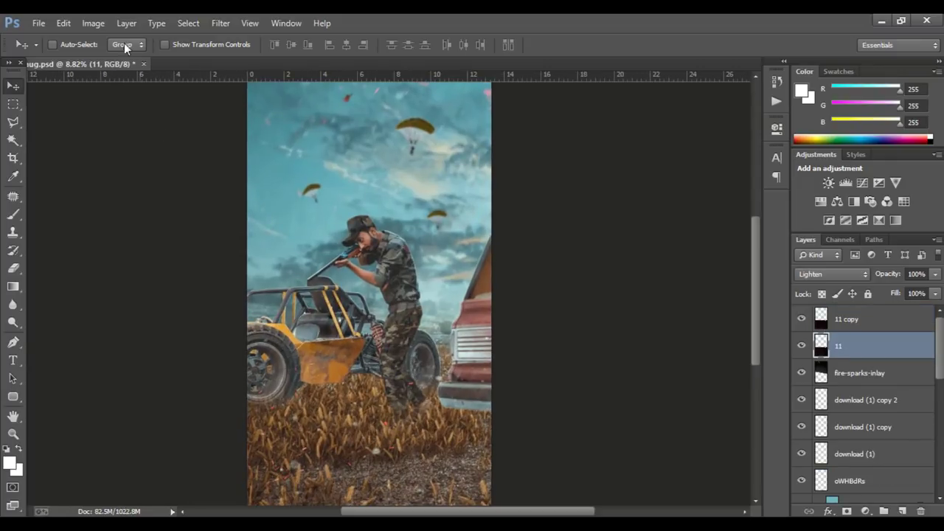
pyautogui.click(220, 23)
pyautogui.click(247, 41)
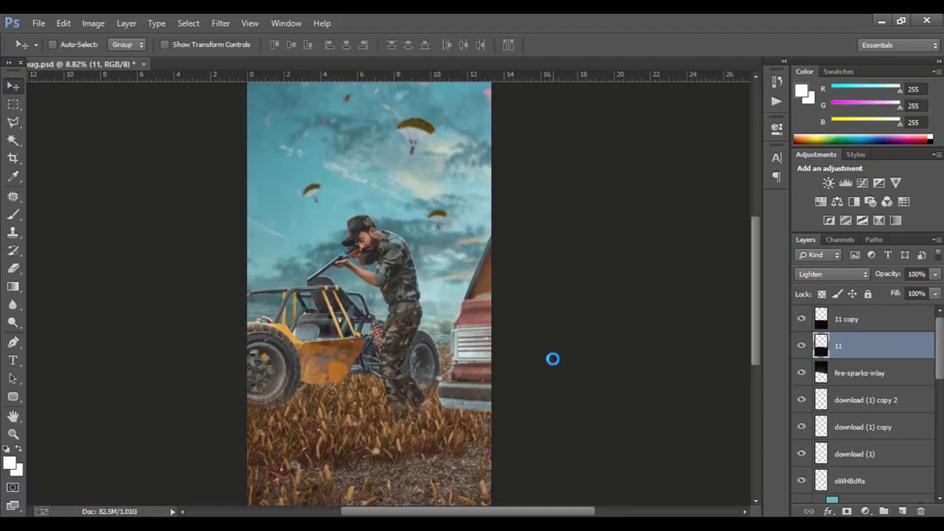
# - Lower the 11 copy to 86% opacity and stamp all visible layers into Layer 10
pyautogui.click(841, 325)
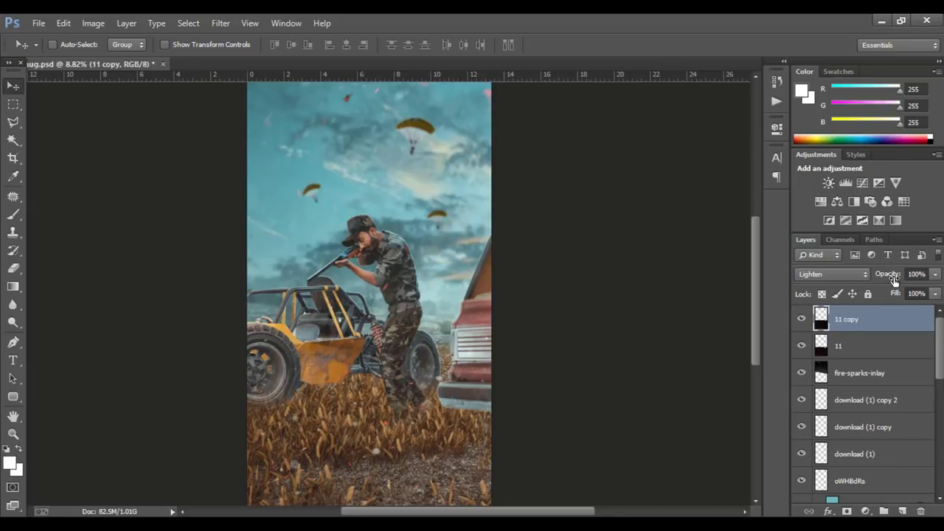
pyautogui.moveTo(894, 280); pyautogui.dragTo(731, 311)
pyautogui.scroll(-2, 731, 312)
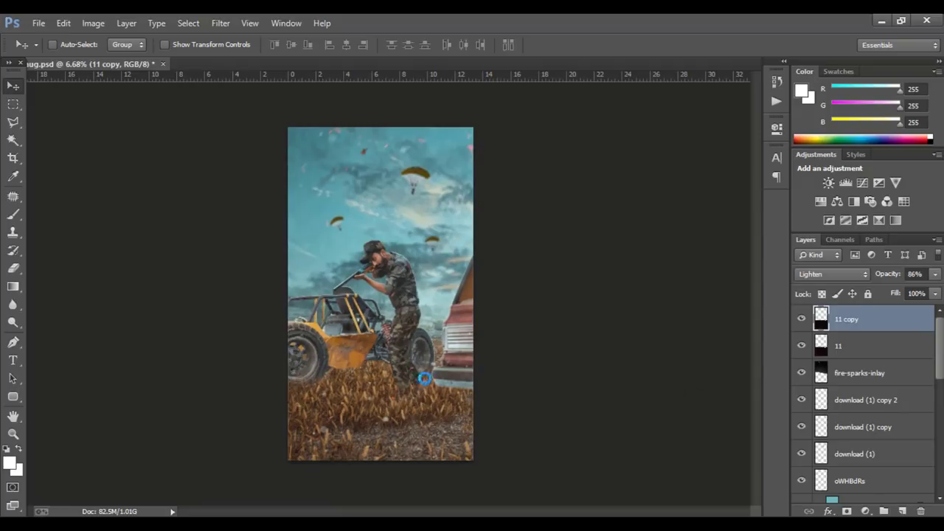
pyautogui.hotkey('ctrl', 'shift', 'alt', 'e')
pyautogui.click(217, 21)
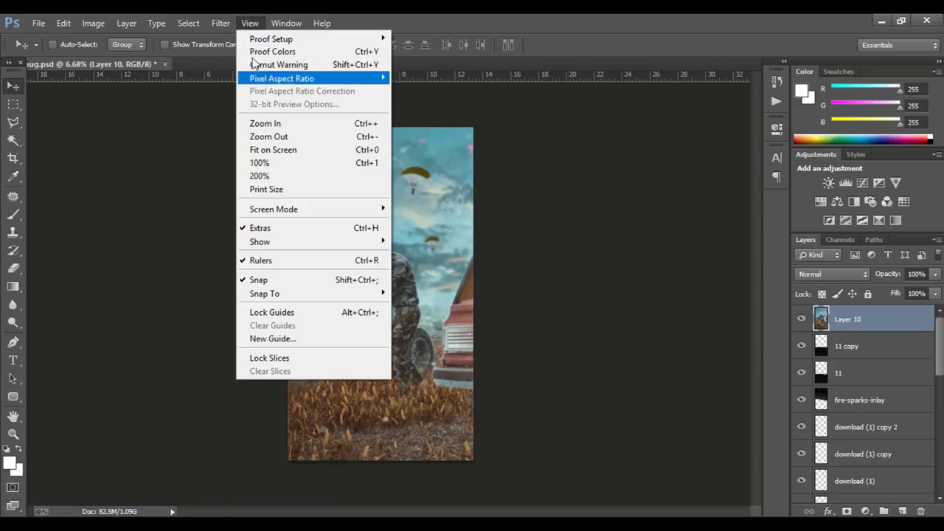
# - In Camera Raw, set Temperature +3 and add a -0.20 exposure graduated filter over the grass
pyautogui.moveTo(220, 22)
pyautogui.click(235, 101)
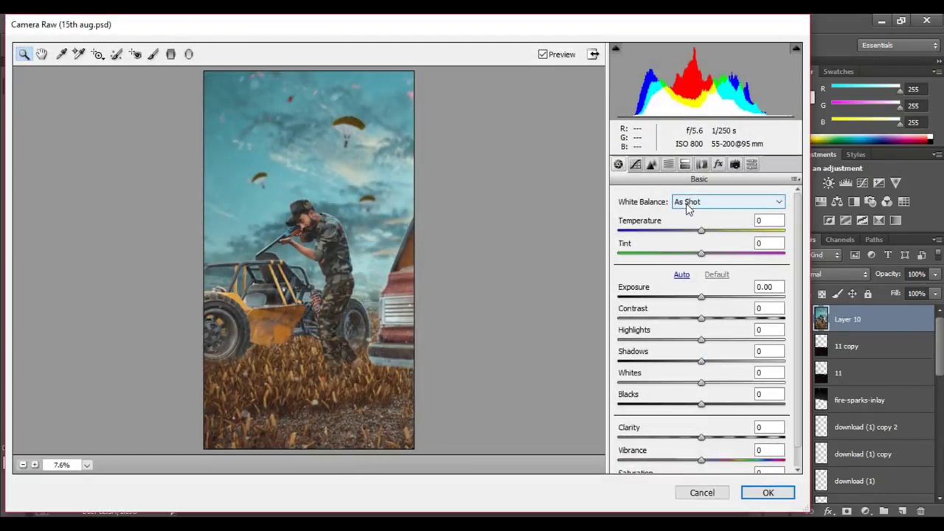
pyautogui.moveTo(707, 230); pyautogui.dragTo(707, 237)
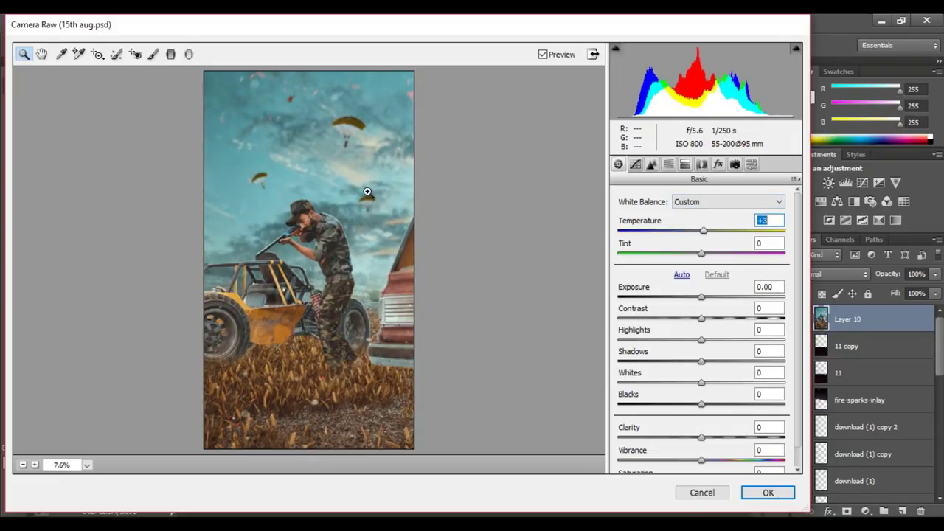
pyautogui.click(171, 54)
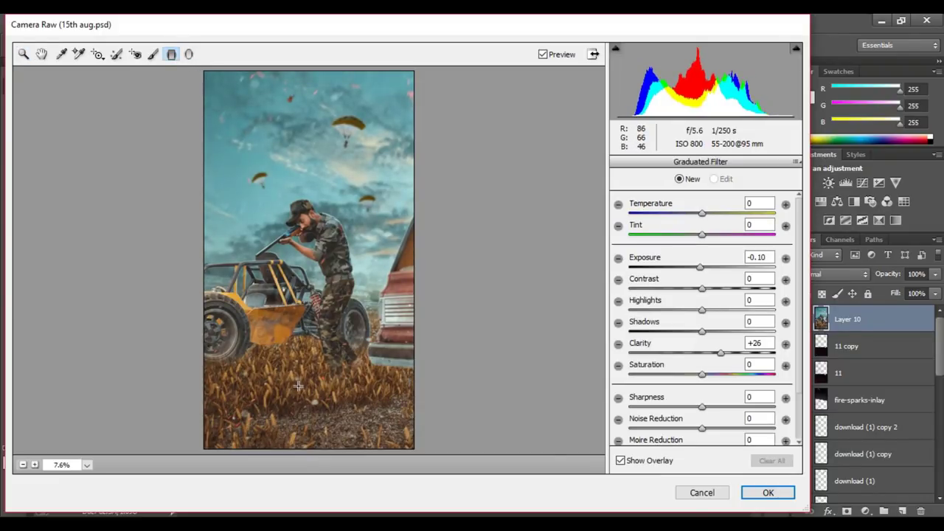
pyautogui.moveTo(298, 387); pyautogui.dragTo(333, 265)
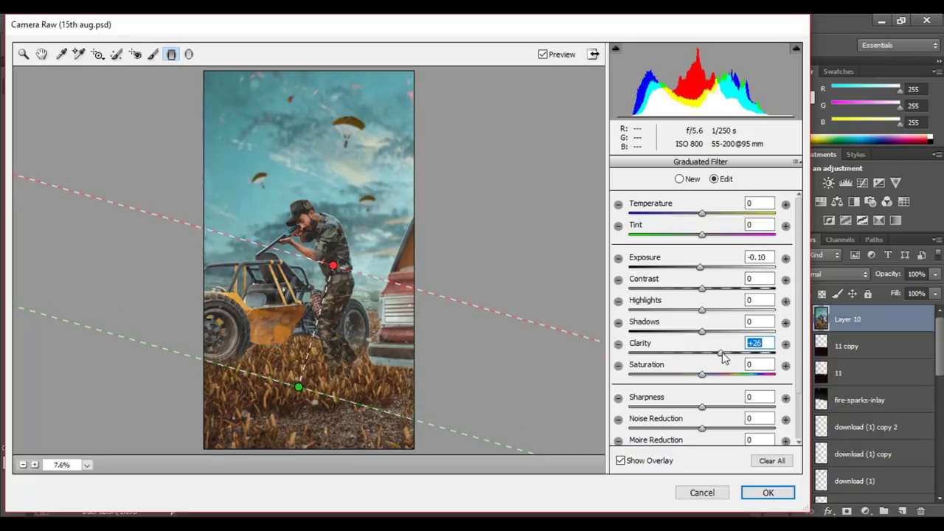
pyautogui.write('0')
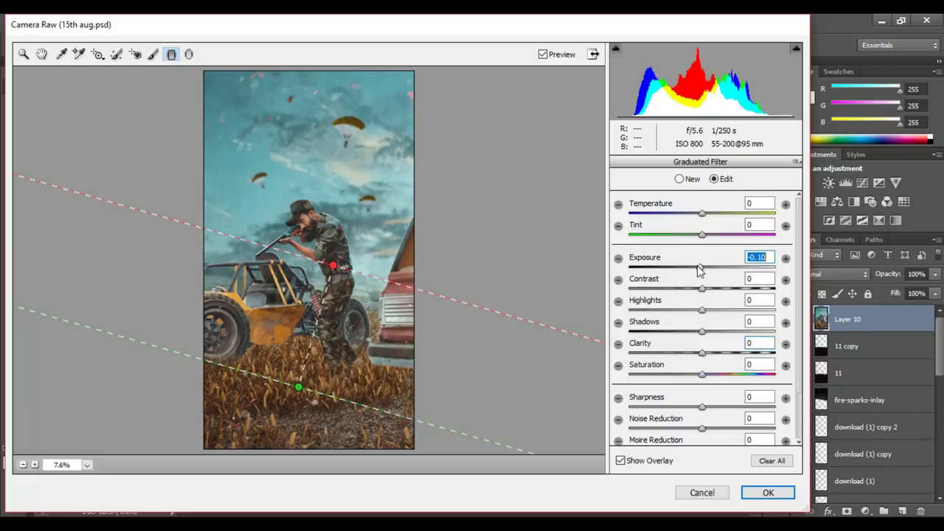
pyautogui.moveTo(699, 270); pyautogui.dragTo(697, 273)
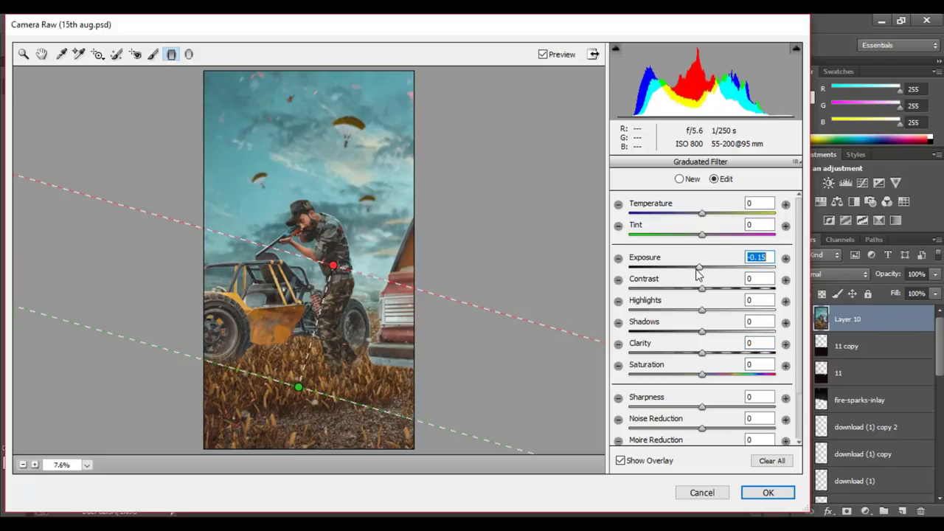
pyautogui.click(25, 56)
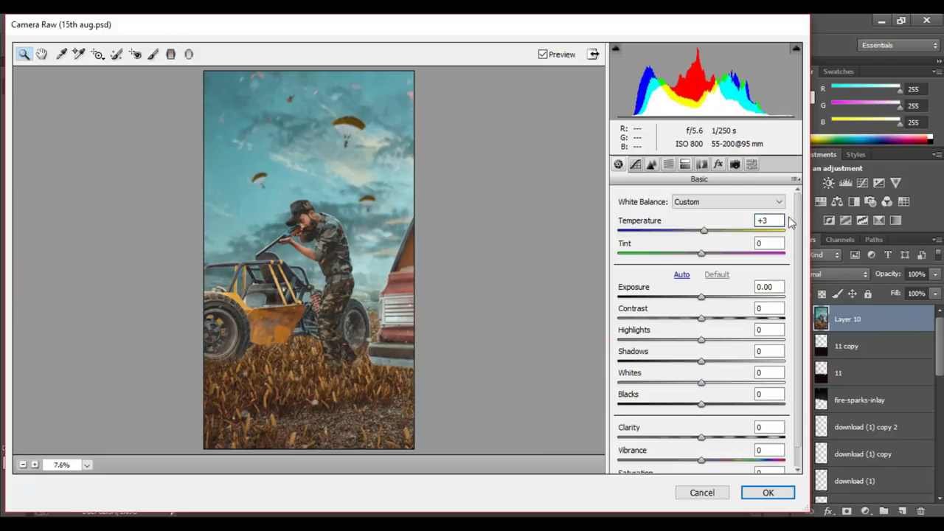
pyautogui.click(685, 163)
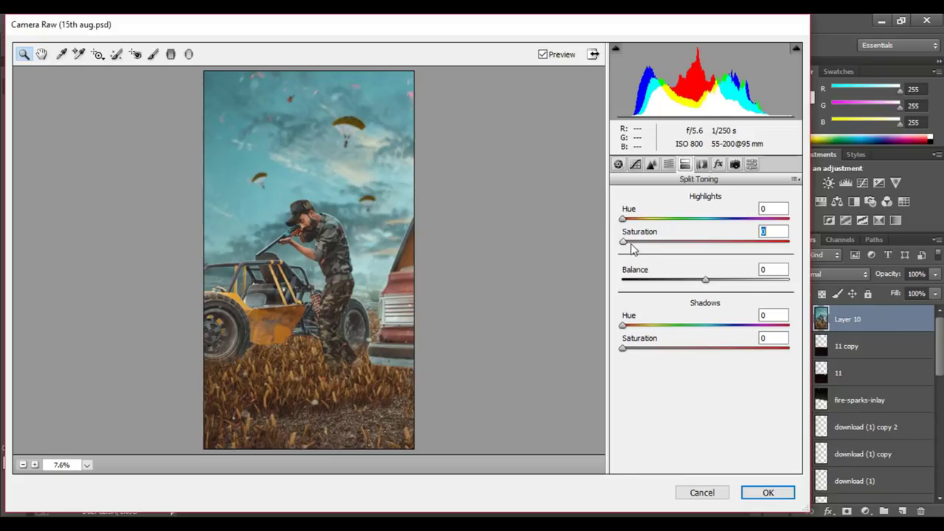
# - Tint highlights to hue 29, saturation 35, brush +0.25 exposure onto the sky, and apply
pyautogui.moveTo(630, 248); pyautogui.dragTo(644, 249)
pyautogui.moveTo(622, 219)
pyautogui.mouseDown()
pyautogui.moveTo(645, 219)
pyautogui.moveTo(669, 243)
pyautogui.moveTo(637, 224)
pyautogui.moveTo(686, 248)
pyautogui.mouseUp()
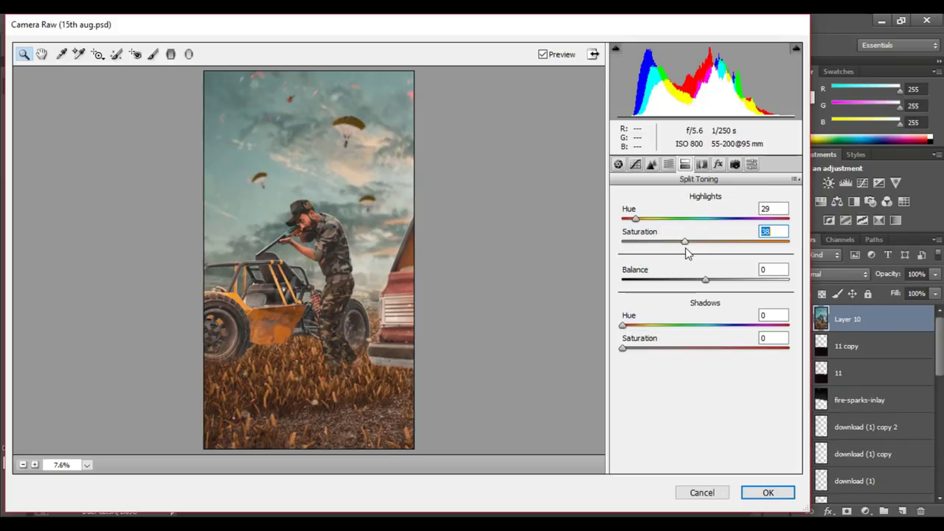
pyautogui.click(154, 55)
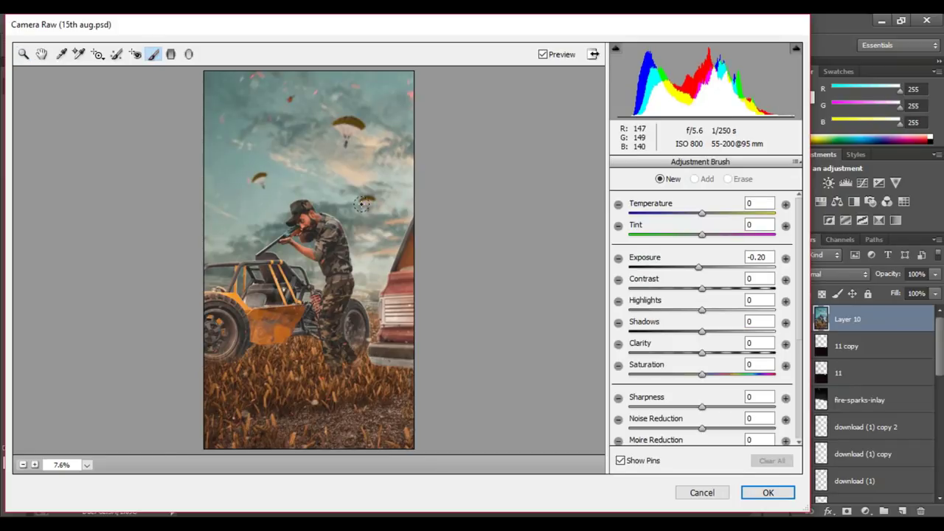
pyautogui.press(']')
pyautogui.press(']')
pyautogui.press(']')
pyautogui.press(']')
pyautogui.press(']')
pyautogui.press(']')
pyautogui.press(']')
pyautogui.press(']')
pyautogui.press(']')
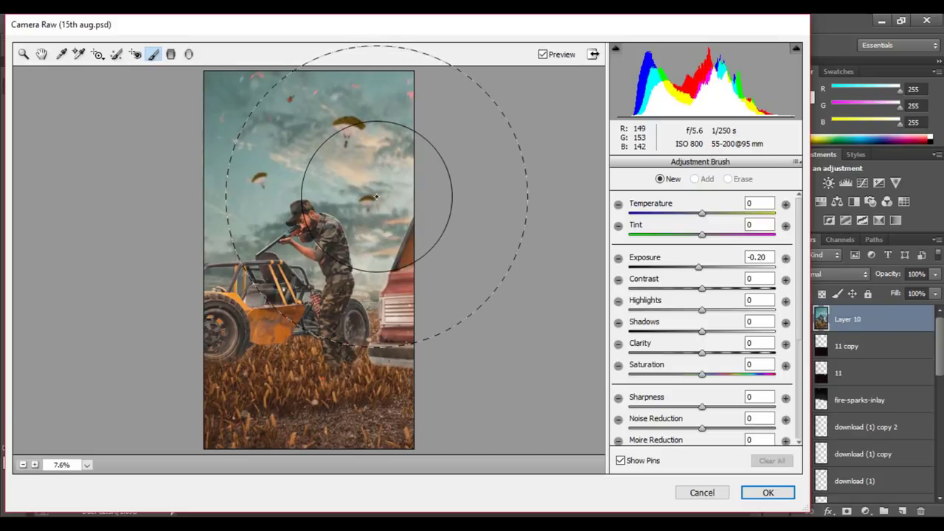
pyautogui.click(384, 187)
pyautogui.moveTo(702, 270)
pyautogui.mouseDown()
pyautogui.moveTo(714, 271)
pyautogui.moveTo(710, 278)
pyautogui.mouseUp()
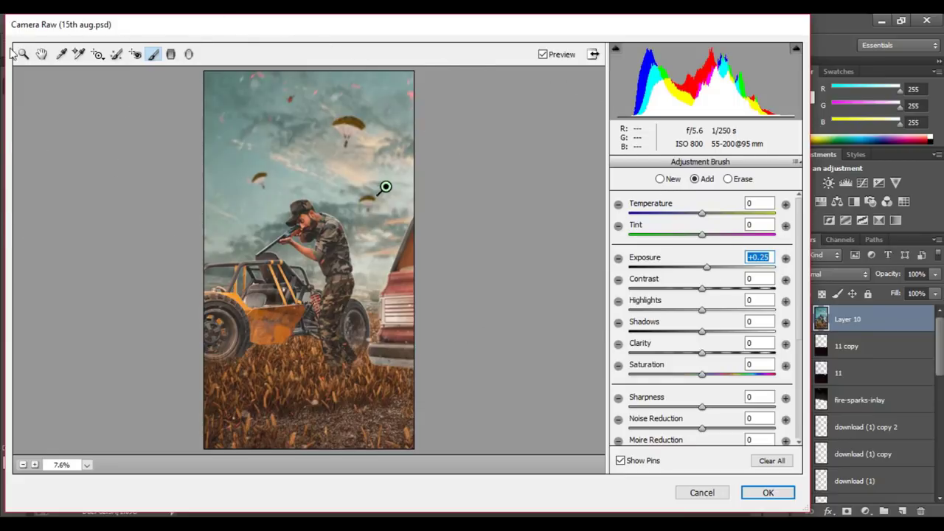
pyautogui.press('z')
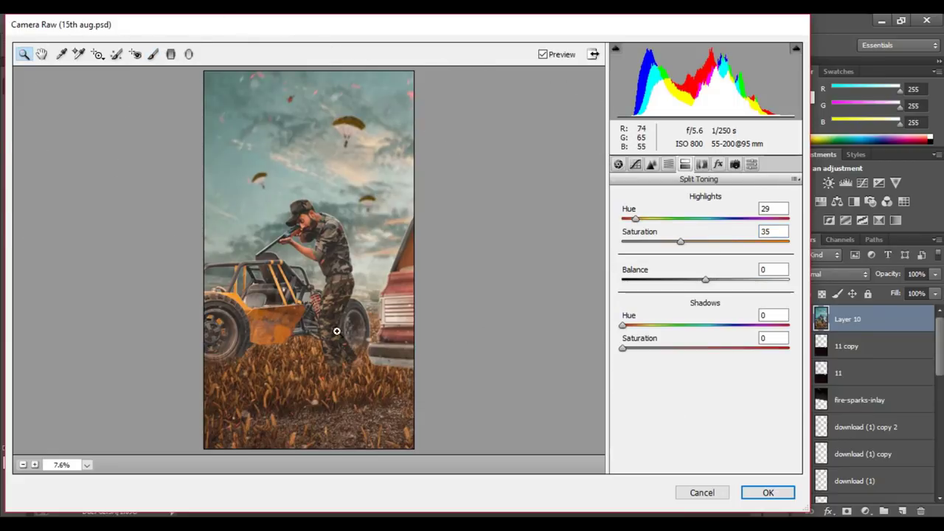
pyautogui.click(755, 498)
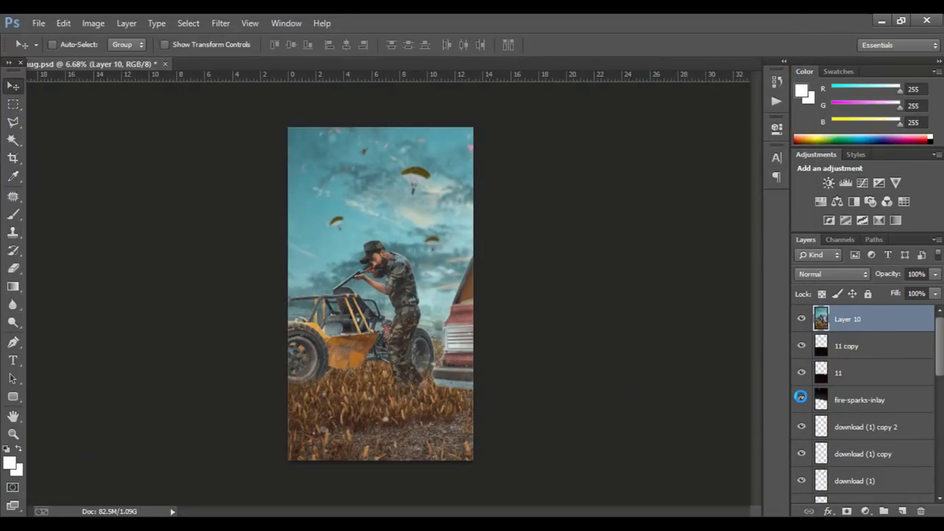
# - Duplicate Layer 10 and in Camera Raw tint its split-toning highlights teal at hue 177
pyautogui.hotkey('ctrl', 'j')
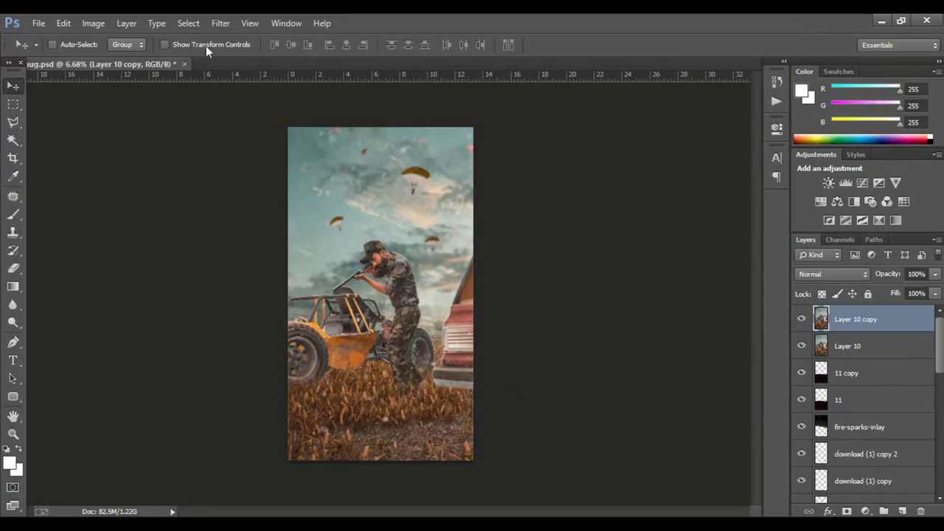
pyautogui.click(220, 23)
pyautogui.click(238, 104)
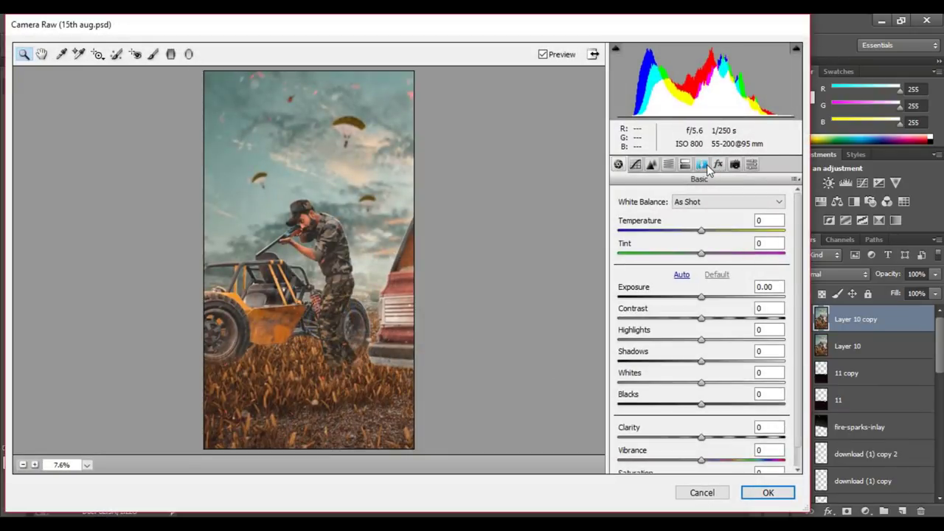
pyautogui.click(704, 165)
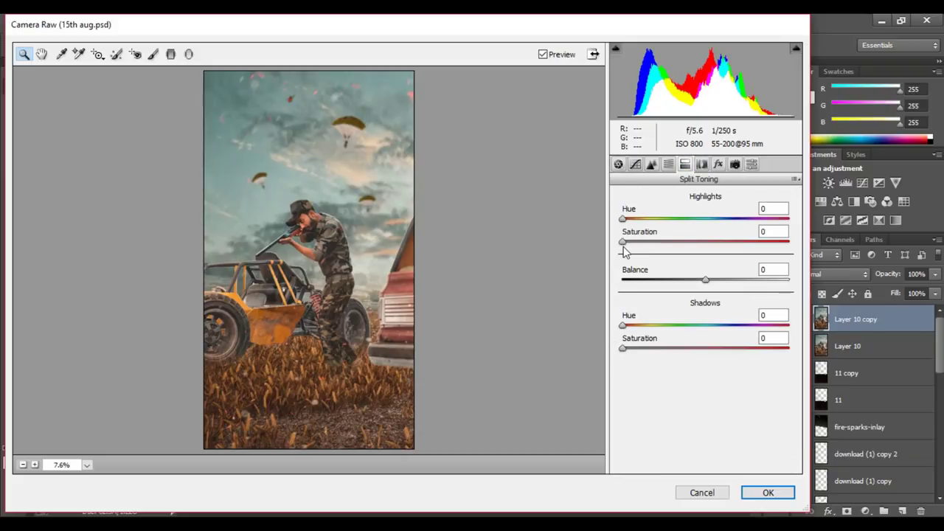
pyautogui.moveTo(623, 242); pyautogui.dragTo(706, 223)
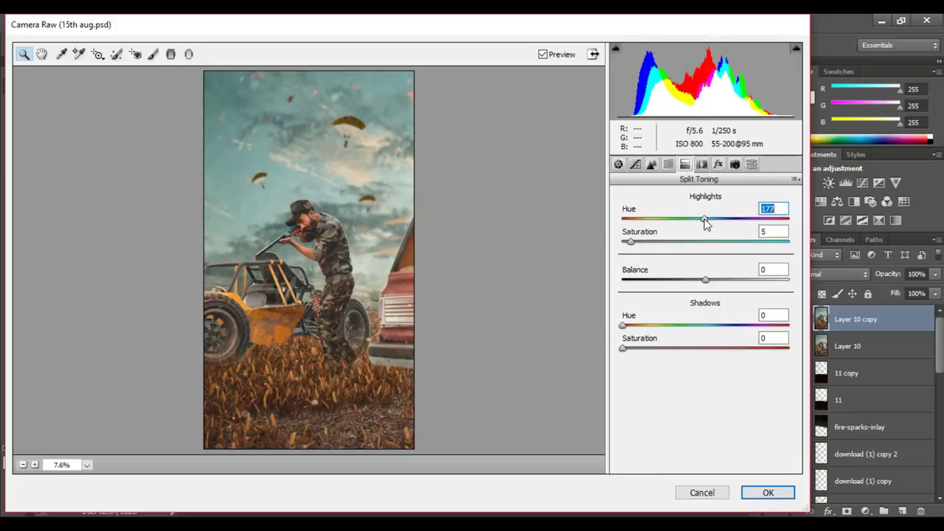
pyautogui.moveTo(633, 243); pyautogui.dragTo(636, 243)
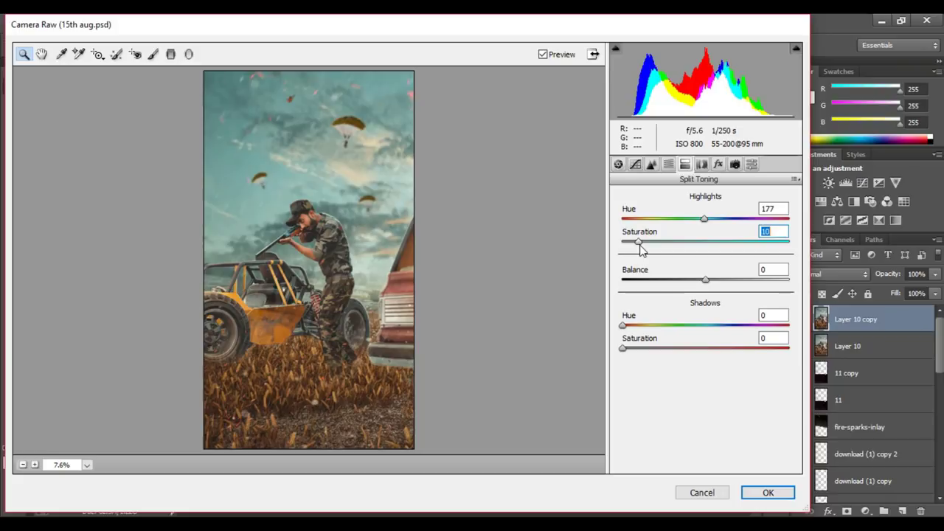
# - Lower the Blues saturation and raise the Aquas luminance in the HSL controls
pyautogui.click(669, 165)
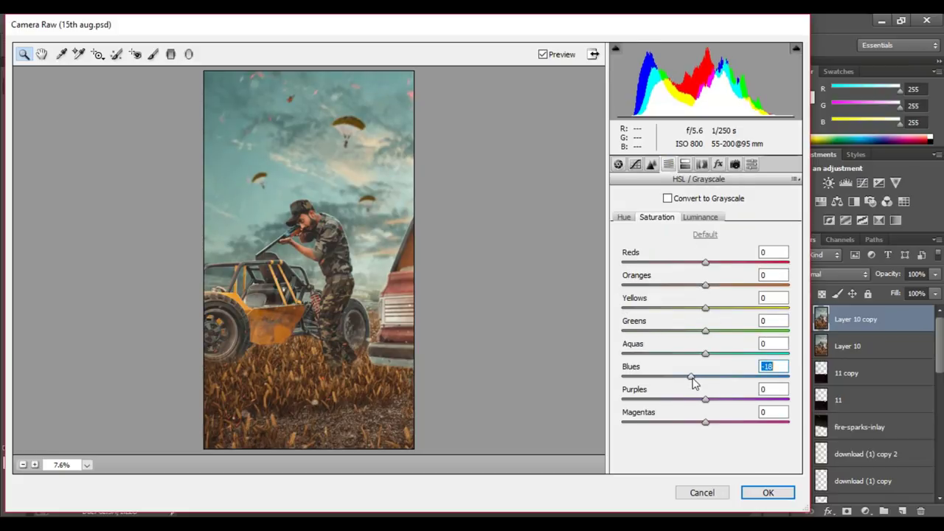
pyautogui.moveTo(707, 383); pyautogui.dragTo(683, 380)
pyautogui.click(700, 218)
pyautogui.moveTo(706, 377)
pyautogui.mouseDown()
pyautogui.moveTo(741, 378)
pyautogui.moveTo(693, 388)
pyautogui.mouseUp()
pyautogui.doubleClick(692, 376)
pyautogui.moveTo(706, 354)
pyautogui.mouseDown()
pyautogui.moveTo(742, 358)
pyautogui.moveTo(720, 362)
pyautogui.mouseUp()
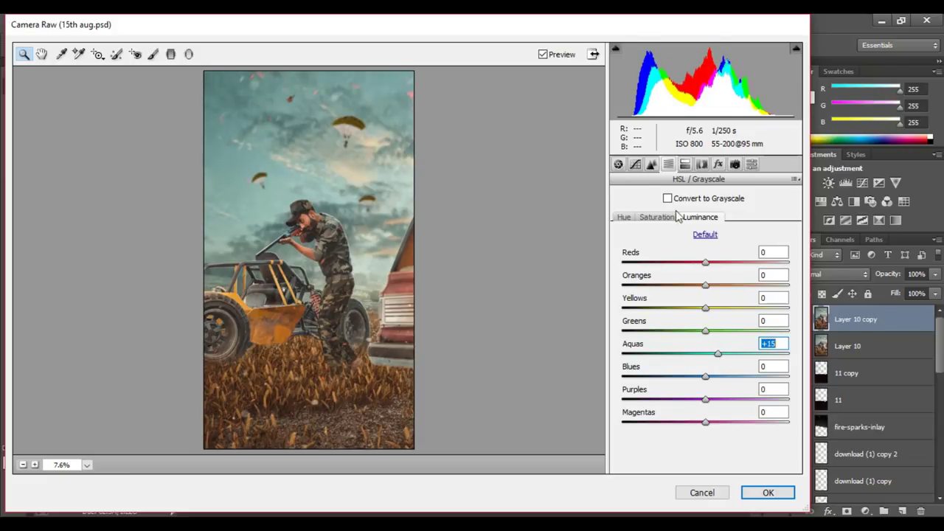
# - Darken the image edges with a lens-correction vignette and apply the Camera Raw grade
pyautogui.click(702, 164)
pyautogui.scroll(-3, 695, 432)
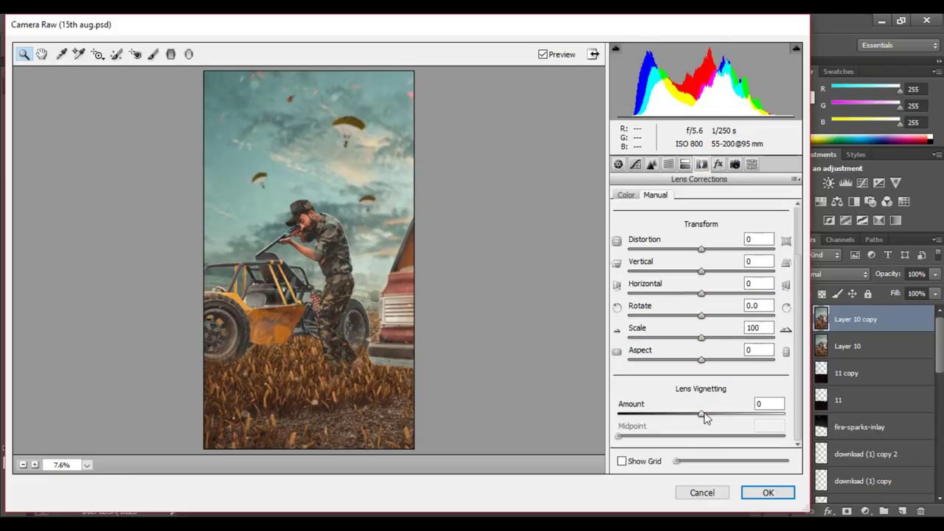
pyautogui.moveTo(702, 414)
pyautogui.mouseDown()
pyautogui.moveTo(669, 415)
pyautogui.moveTo(679, 436)
pyautogui.mouseUp()
pyautogui.click(768, 492)
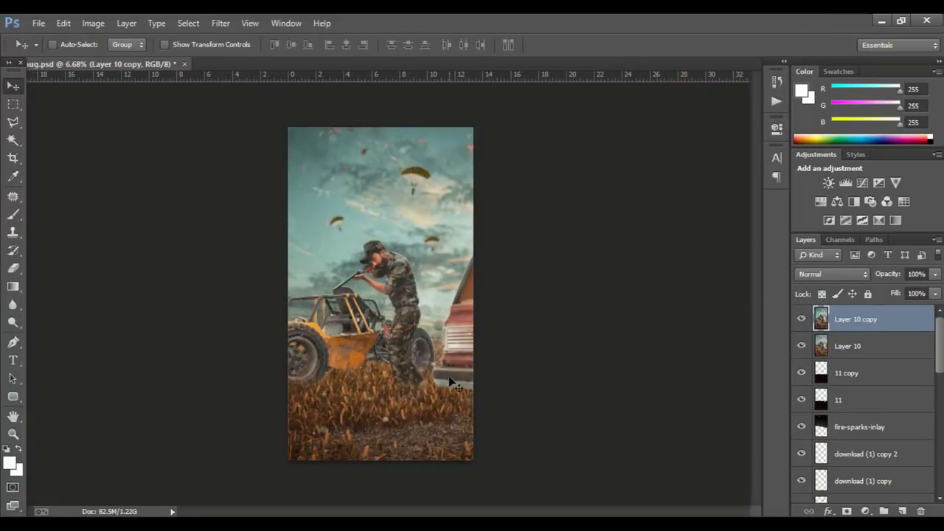
# - Add a layer mask to Layer 10 copy and fade it with a vertical gradient
pyautogui.click(847, 511)
pyautogui.click(14, 287)
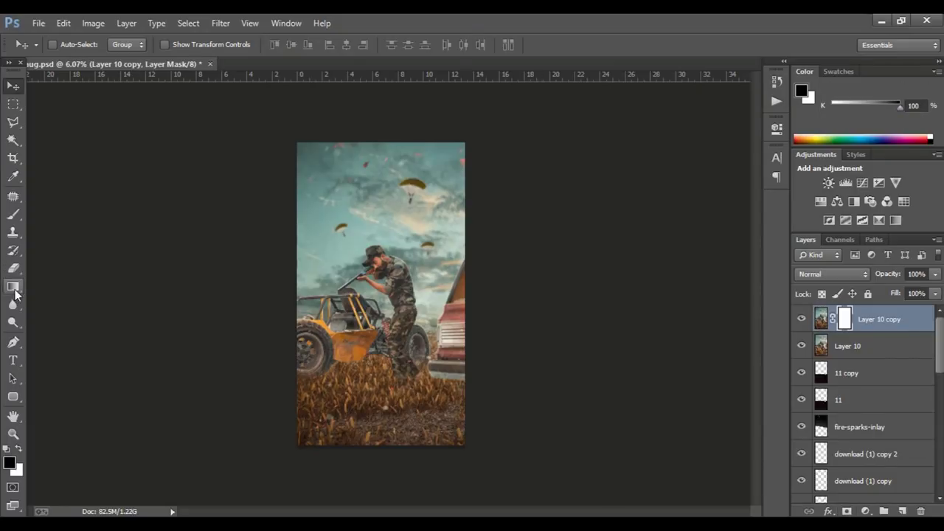
pyautogui.moveTo(383, 188); pyautogui.dragTo(382, 376)
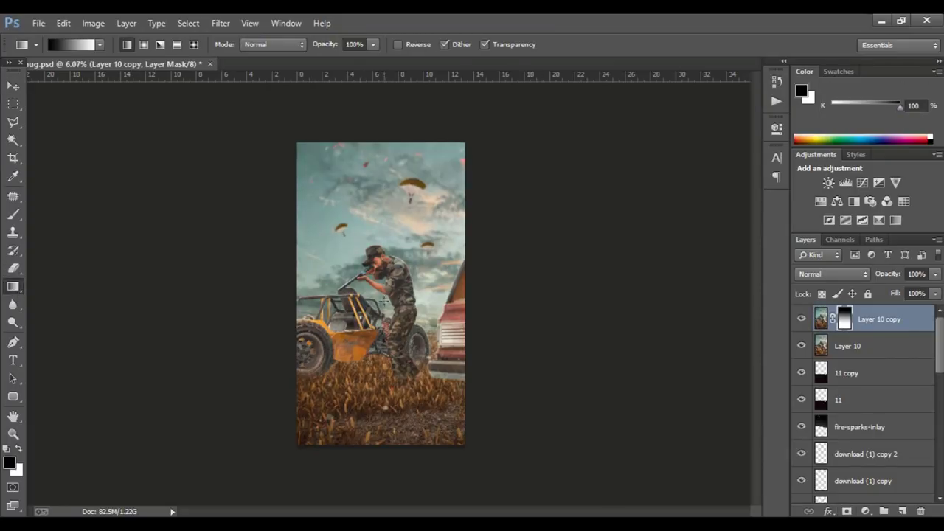
pyautogui.click(13, 85)
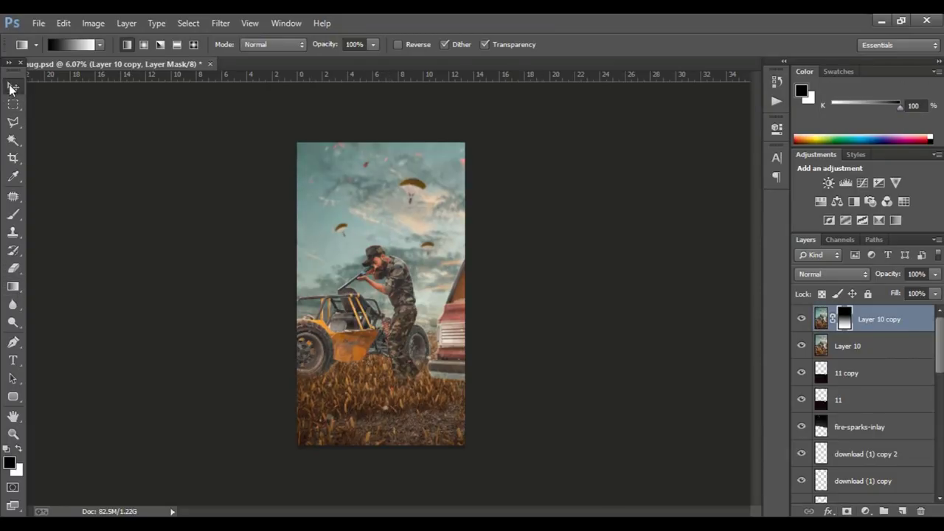
# - Add a Crisp_Winter.look Color Lookup layer at 15% opacity, then drag in the PUBG logo
pyautogui.click(776, 127)
pyautogui.click(741, 163)
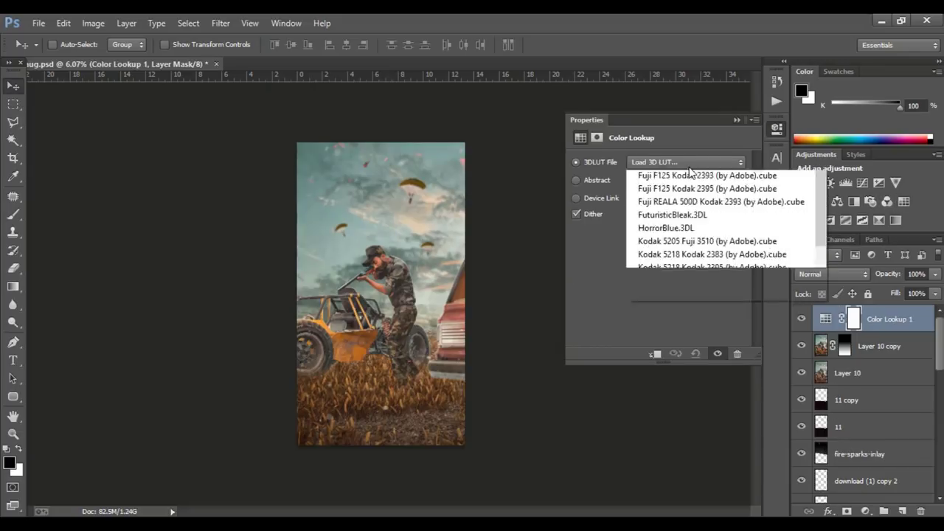
pyautogui.click(702, 285)
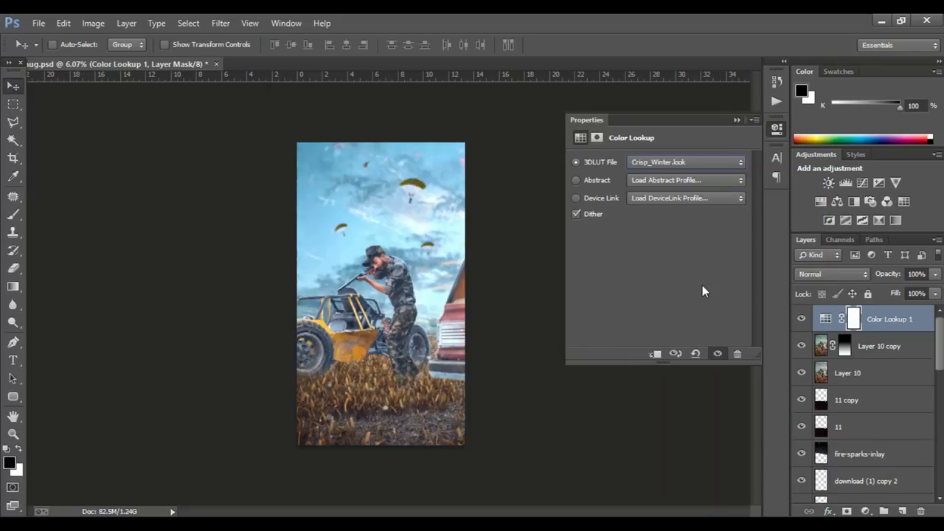
pyautogui.click(737, 120)
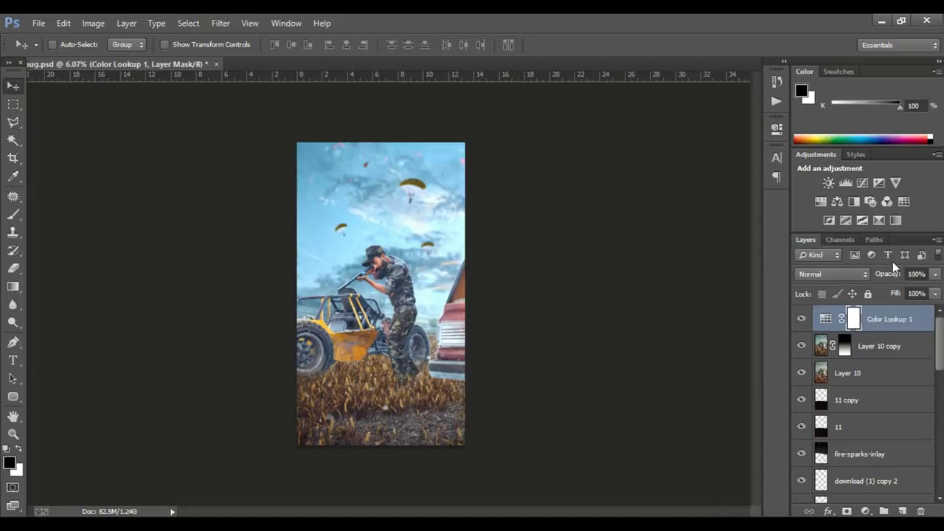
pyautogui.moveTo(889, 274); pyautogui.dragTo(825, 318)
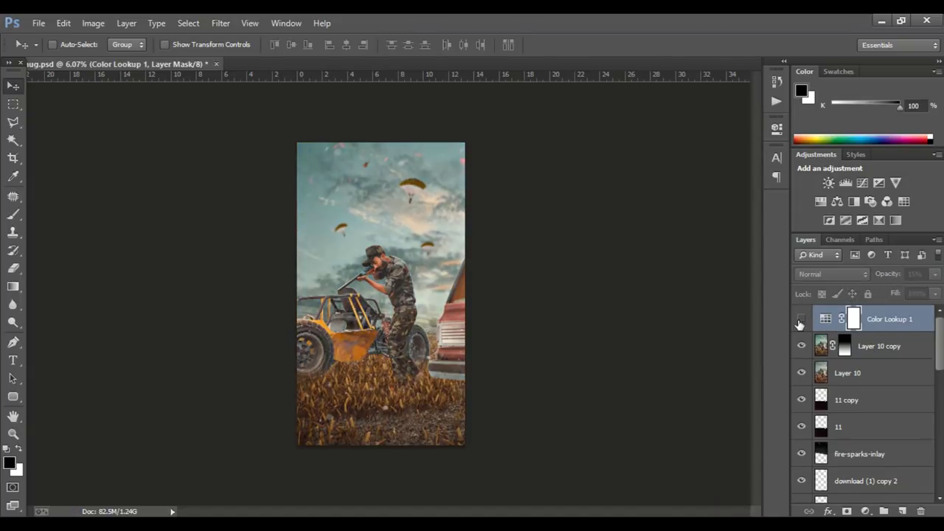
pyautogui.click(801, 319)
pyautogui.click(801, 319)
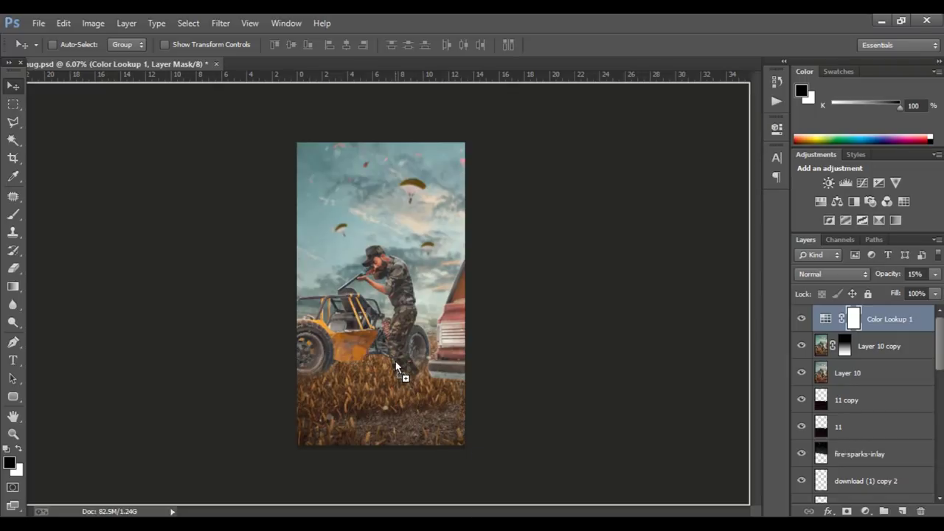
pyautogui.moveTo(737, 369); pyautogui.dragTo(396, 371)
# - Scale the BATTLEGROUNDS logo to about 17.7%, rasterize it, and blend it in Screen mode
pyautogui.moveTo(461, 248)
pyautogui.mouseDown()
pyautogui.moveTo(411, 279)
pyautogui.moveTo(334, 405)
pyautogui.moveTo(380, 383)
pyautogui.mouseUp()
pyautogui.press('Return')
pyautogui.rightClick(850, 322)
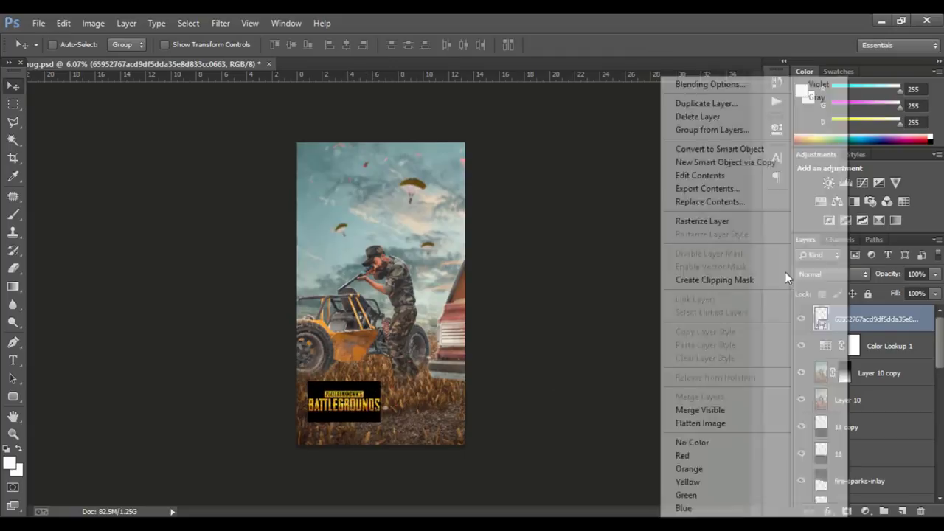
pyautogui.click(769, 223)
pyautogui.click(832, 274)
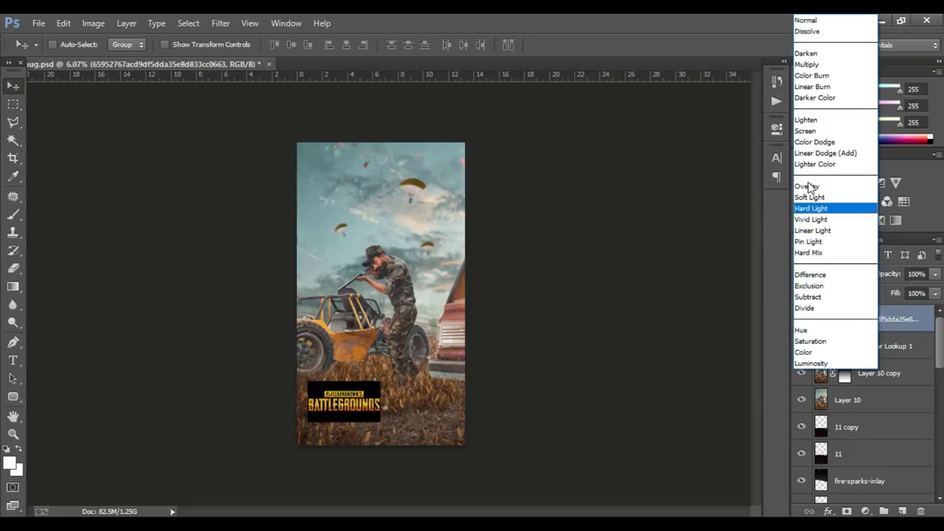
pyautogui.click(812, 122)
pyautogui.scroll(2, 373, 424)
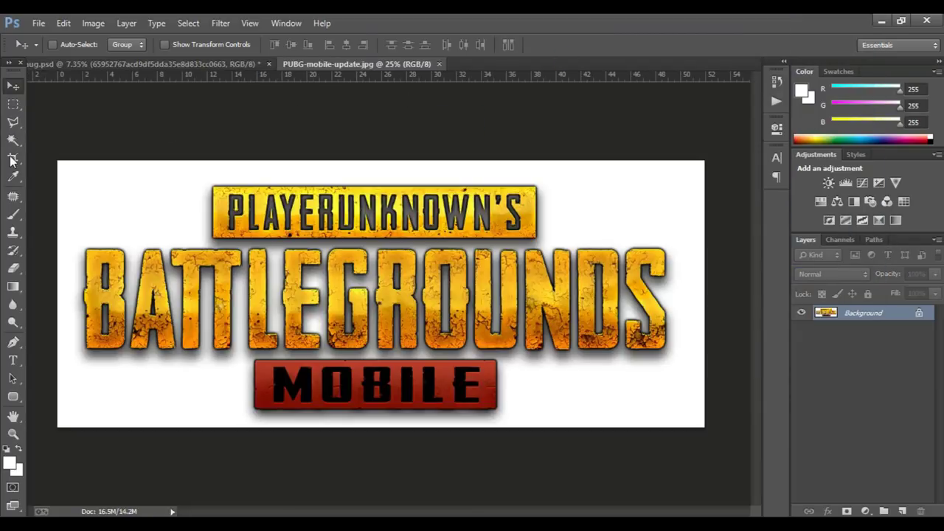
pyautogui.click(12, 159)
pyautogui.scroll(2, 274, 421)
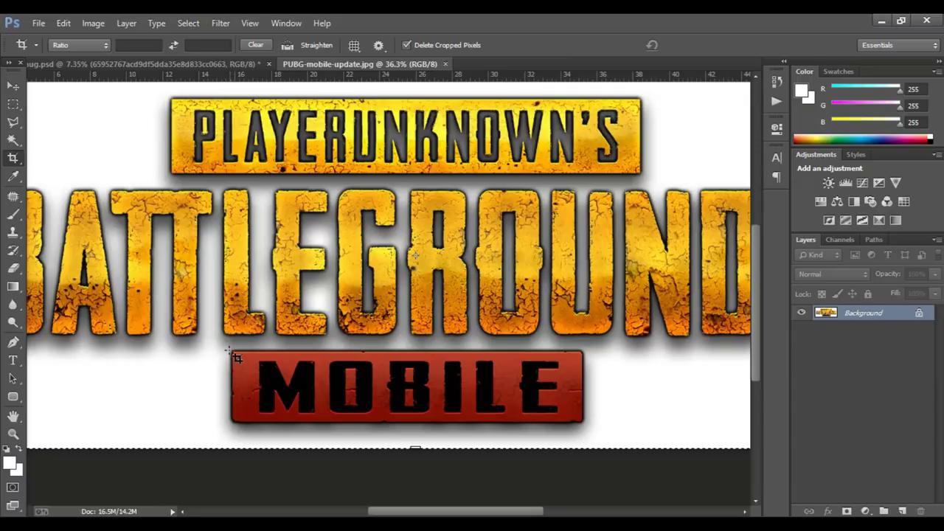
# - Crop the logo image down to just the red MOBILE banner
pyautogui.moveTo(233, 352); pyautogui.dragTo(583, 422)
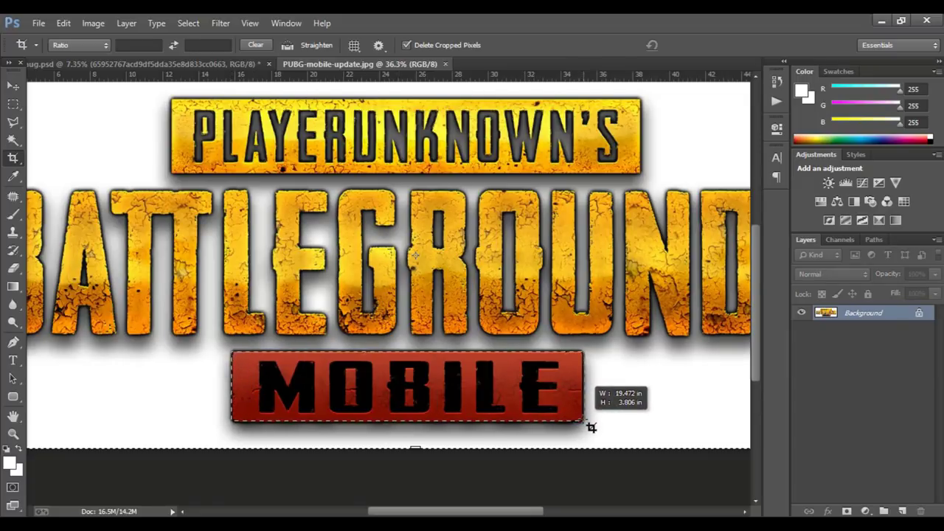
pyautogui.moveTo(591, 426); pyautogui.dragTo(587, 428)
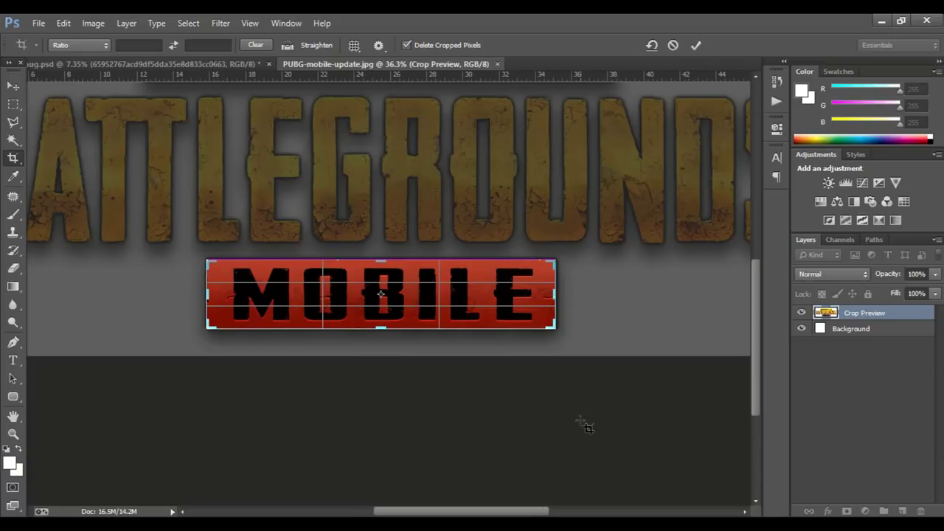
pyautogui.press('Return')
# - Drag the MOBILE banner onto the poster as Layer 11 and begin scaling it
pyautogui.press('v')
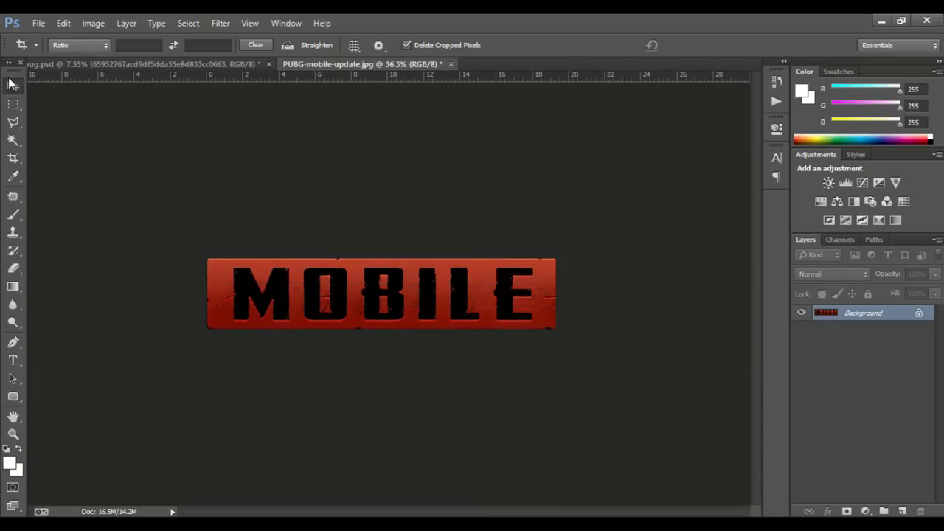
pyautogui.moveTo(383, 301)
pyautogui.mouseDown()
pyautogui.moveTo(162, 67)
pyautogui.moveTo(383, 422)
pyautogui.moveTo(352, 452)
pyautogui.moveTo(301, 426)
pyautogui.mouseUp()
pyautogui.hotkey('ctrl', 't')
pyautogui.scroll(2, 391, 452)
# - Confirm the MOBILE banner's size and nudge it just below BATTLEGROUNDS
pyautogui.press('Return')
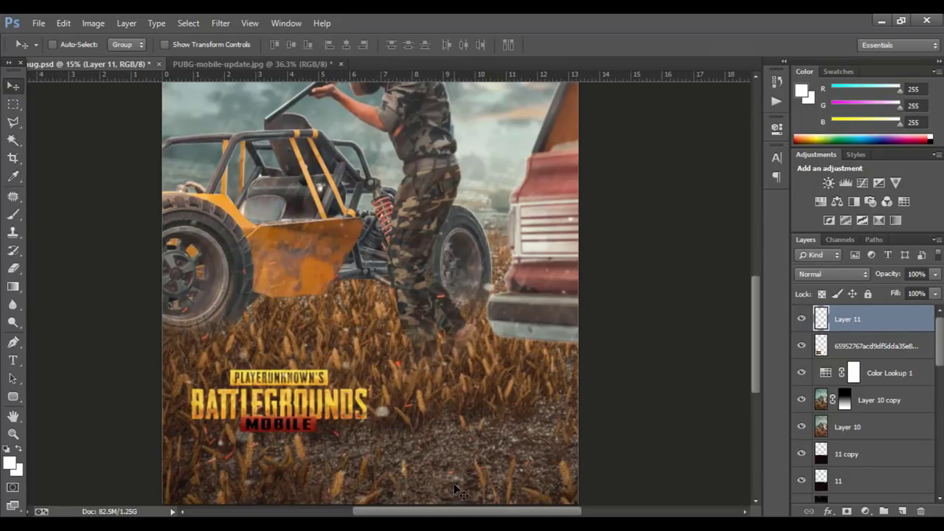
pyautogui.moveTo(456, 489); pyautogui.dragTo(441, 462)
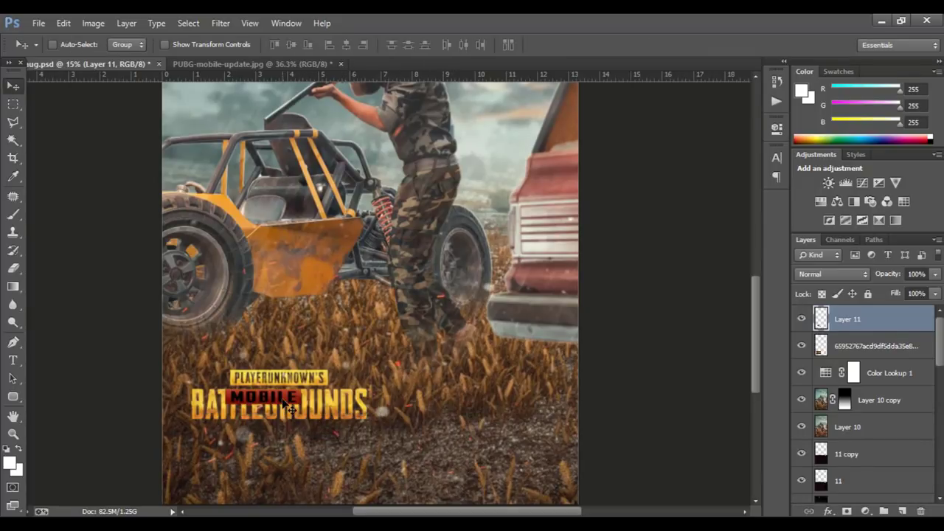
pyautogui.moveTo(288, 404); pyautogui.dragTo(292, 436)
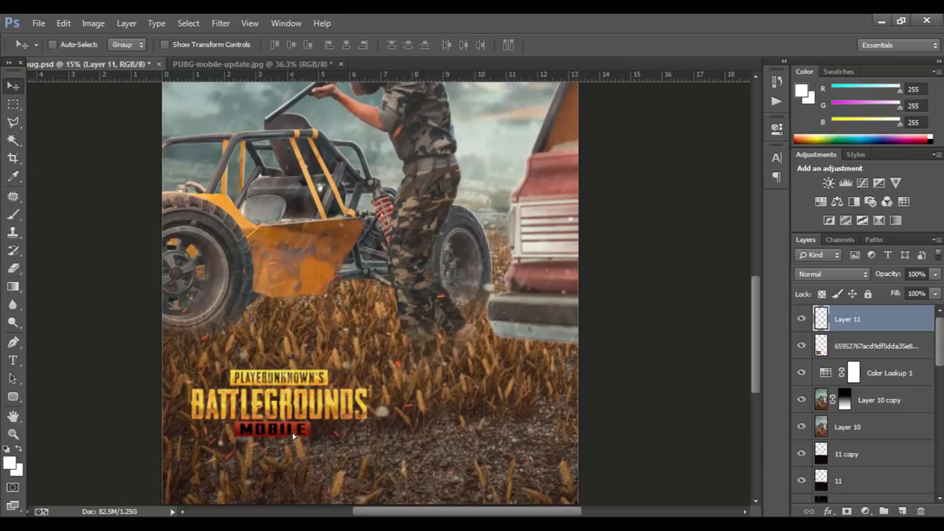
# - Place the circular emblem top-left and the website watermark bottom-right
pyautogui.scroll(-2, 293, 436)
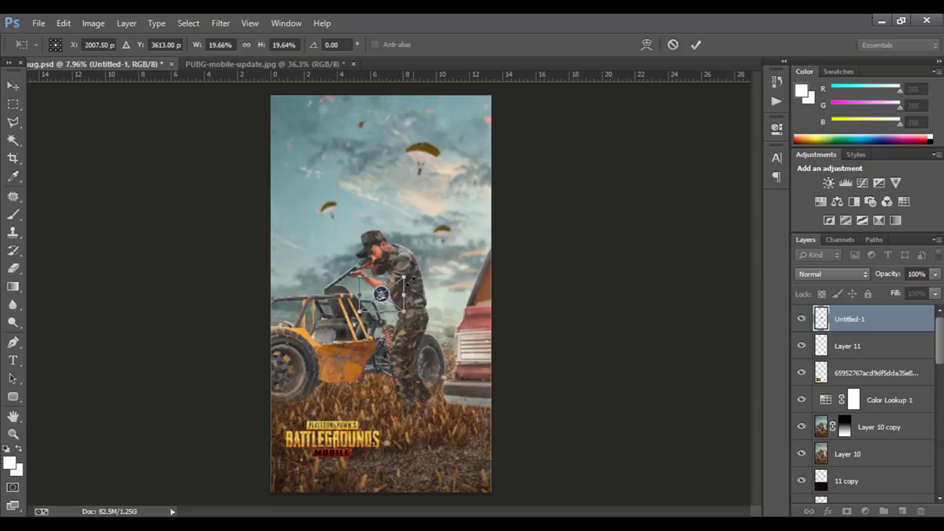
pyautogui.press('Return')
pyautogui.moveTo(382, 295); pyautogui.dragTo(292, 124)
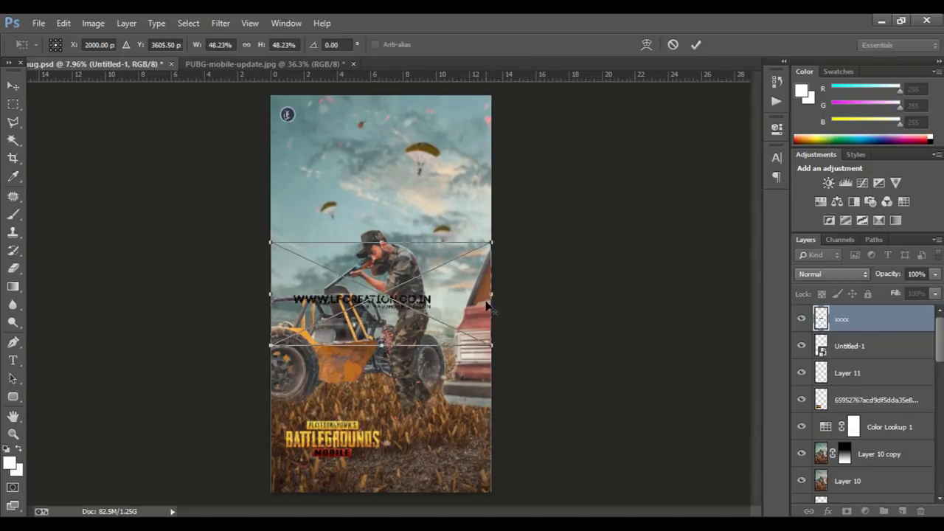
pyautogui.press('Return')
pyautogui.moveTo(380, 292); pyautogui.dragTo(473, 483)
# - Set the watermark to 63% opacity and load the soldier's outline as a selection
pyautogui.press('6')
pyautogui.press('3')
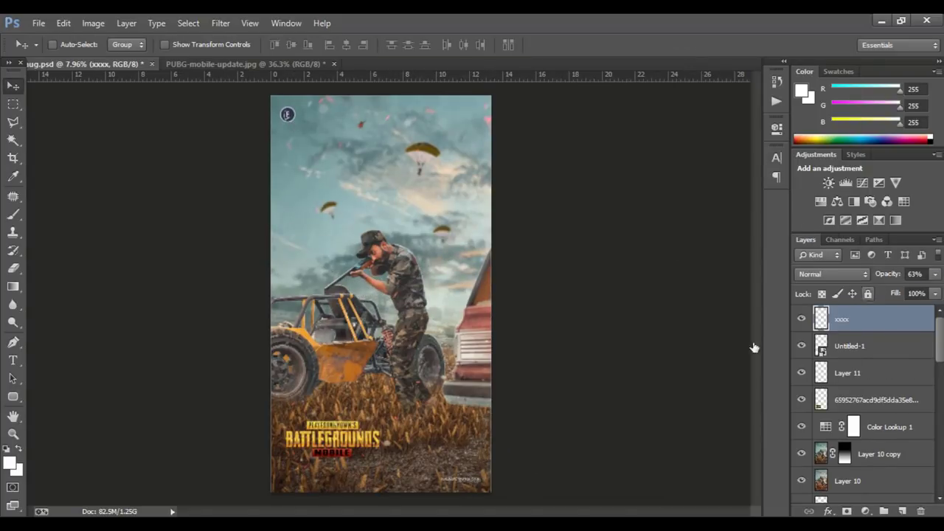
pyautogui.scroll(-2, 824, 415)
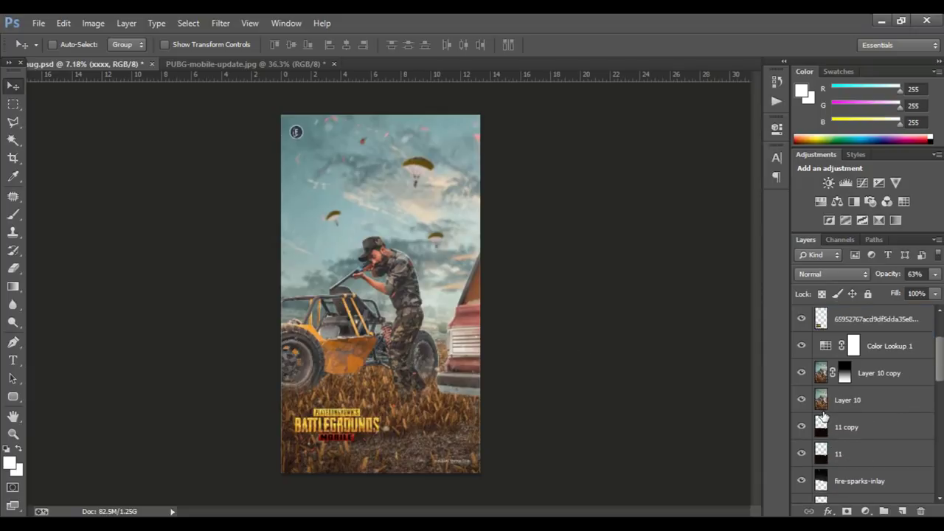
pyautogui.scroll(-3, 824, 414)
pyautogui.scroll(-2, 824, 415)
pyautogui.keyDown('ctrl'); pyautogui.click(821, 428); pyautogui.keyUp('ctrl')
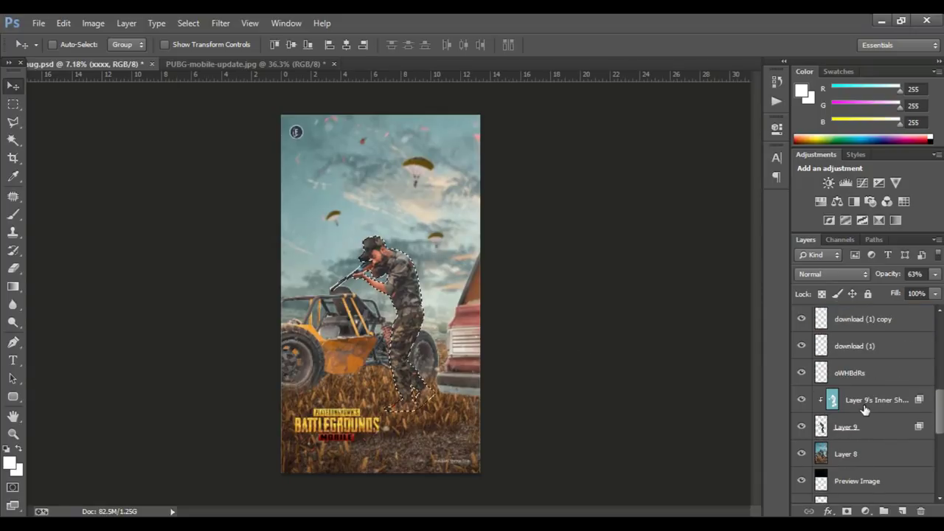
# - Merge Layer 10 copy, Layer 10 and Color Lookup 1, then copy the soldier to Layer 12
pyautogui.scroll(2, 863, 409)
pyautogui.scroll(2, 863, 410)
pyautogui.scroll(2, 871, 424)
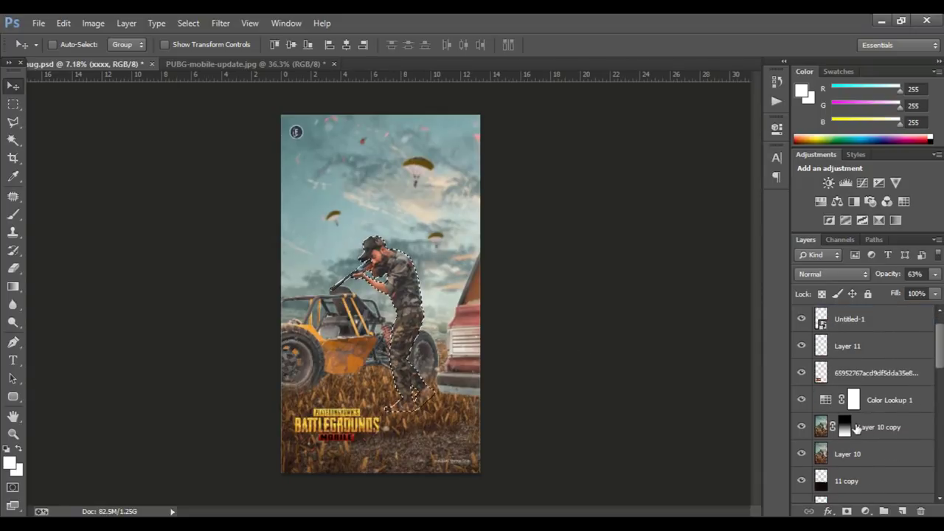
pyautogui.click(872, 427)
pyautogui.keyDown('shift'); pyautogui.click(870, 454); pyautogui.keyUp('shift')
pyautogui.keyDown('shift'); pyautogui.click(880, 411); pyautogui.keyUp('shift')
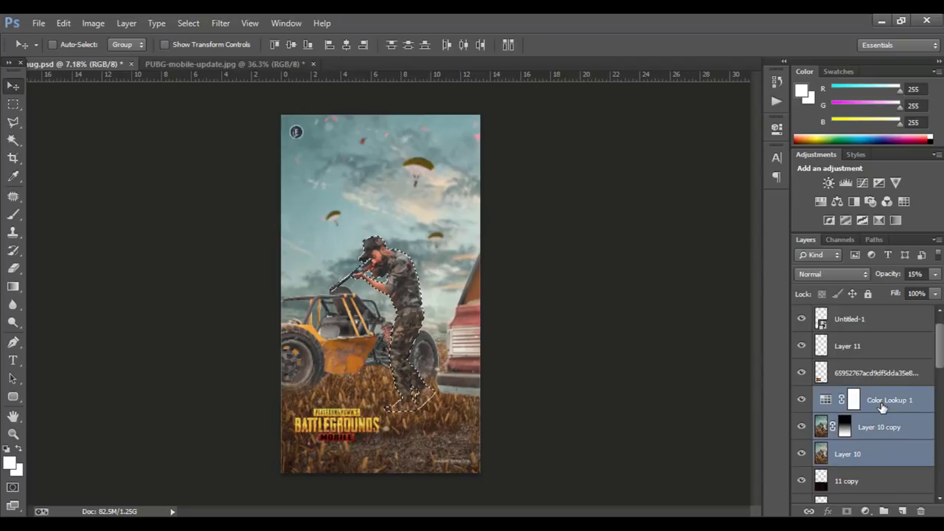
pyautogui.rightClick(880, 412)
pyautogui.click(745, 409)
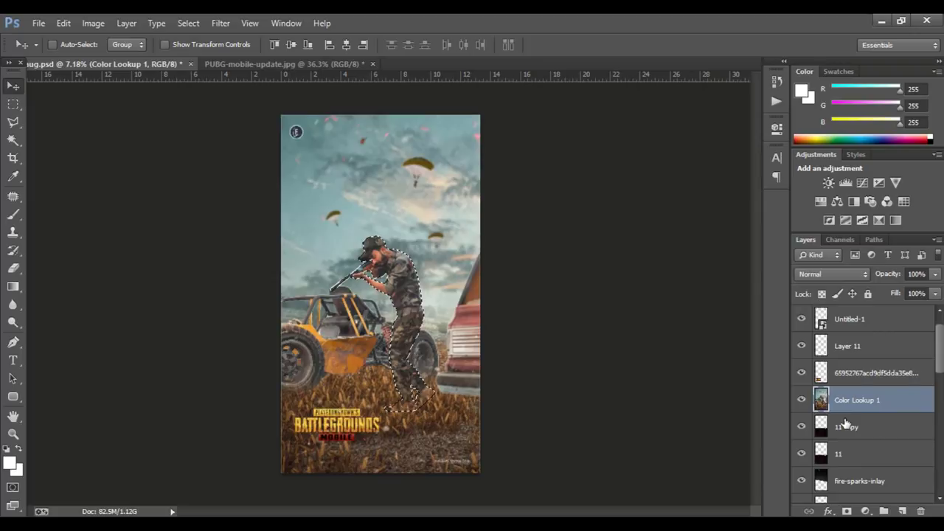
pyautogui.hotkey('ctrl', 'j')
pyautogui.scroll(2, 426, 229)
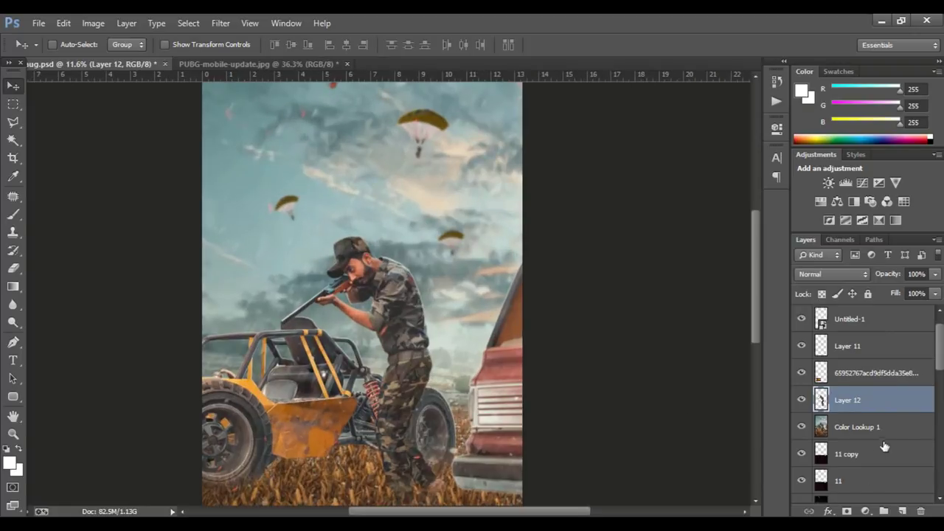
# - Add a Selective Color adjustment with Reds Black at -26, clipped to Layer 12
pyautogui.click(882, 512)
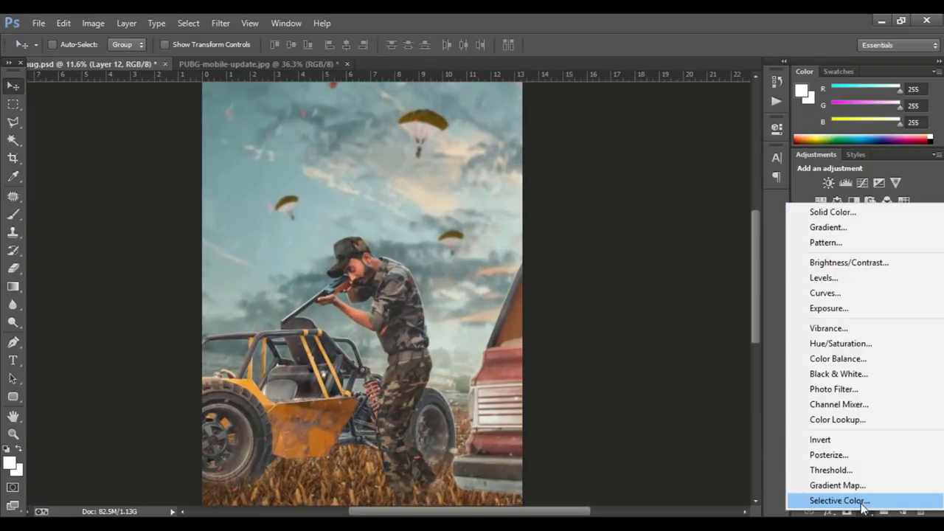
pyautogui.click(840, 500)
pyautogui.scroll(2, 376, 238)
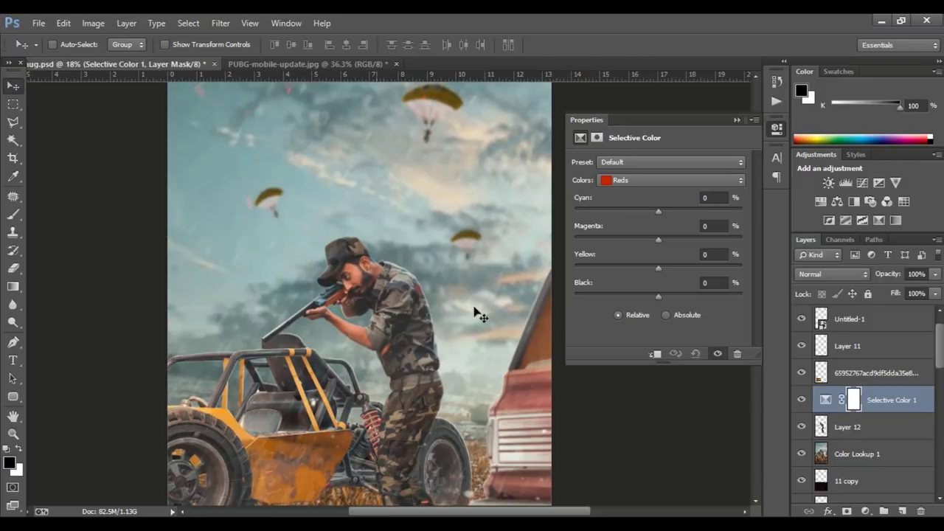
pyautogui.click(657, 295)
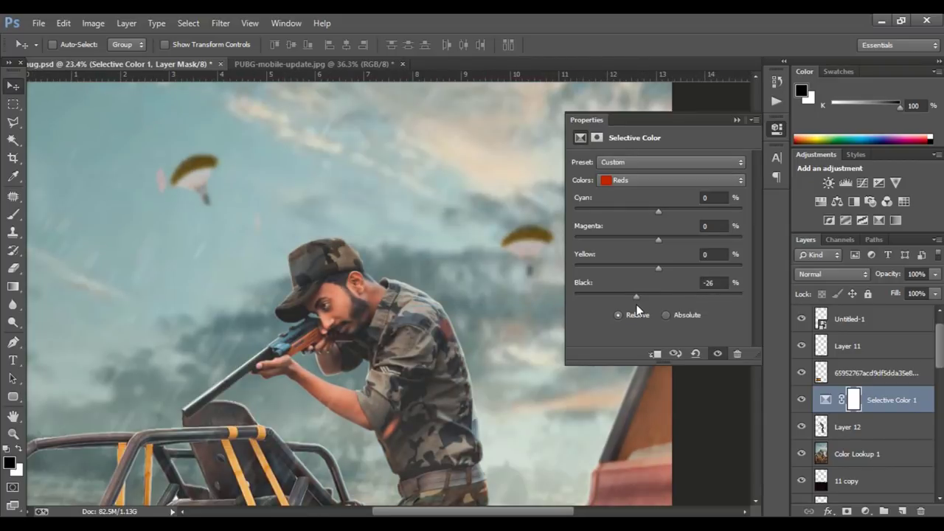
pyautogui.click(653, 354)
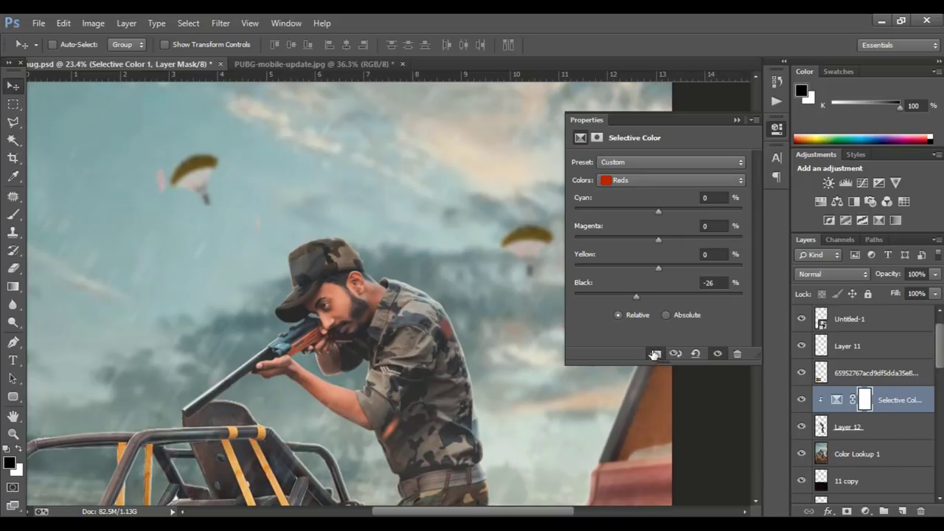
pyautogui.click(727, 132)
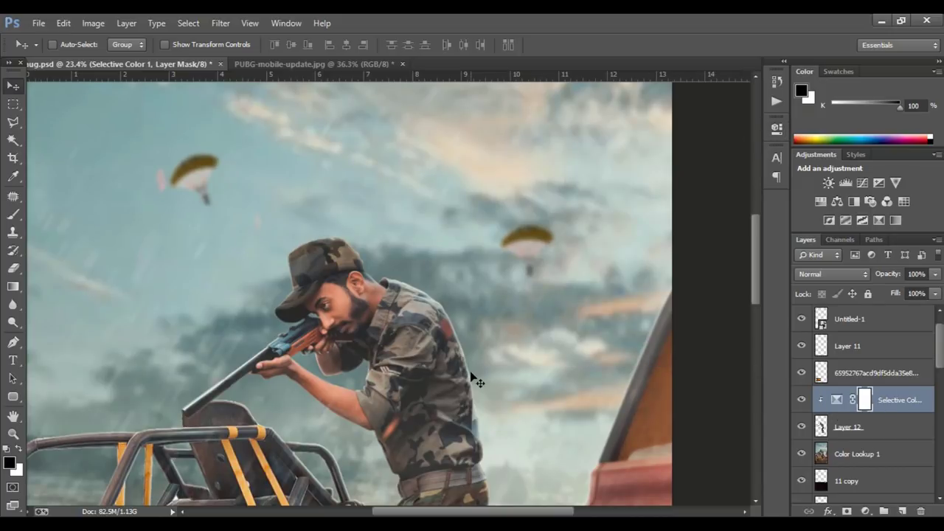
# - Invert the adjustment mask and paint white with a smaller brush over the soldier's face
pyautogui.hotkey('ctrl', 'i')
pyautogui.click(12, 214)
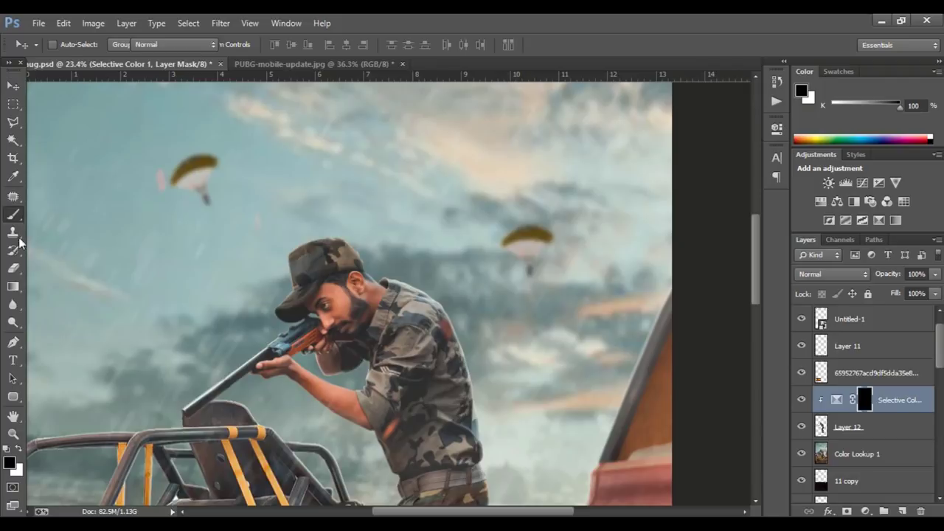
pyautogui.click(19, 449)
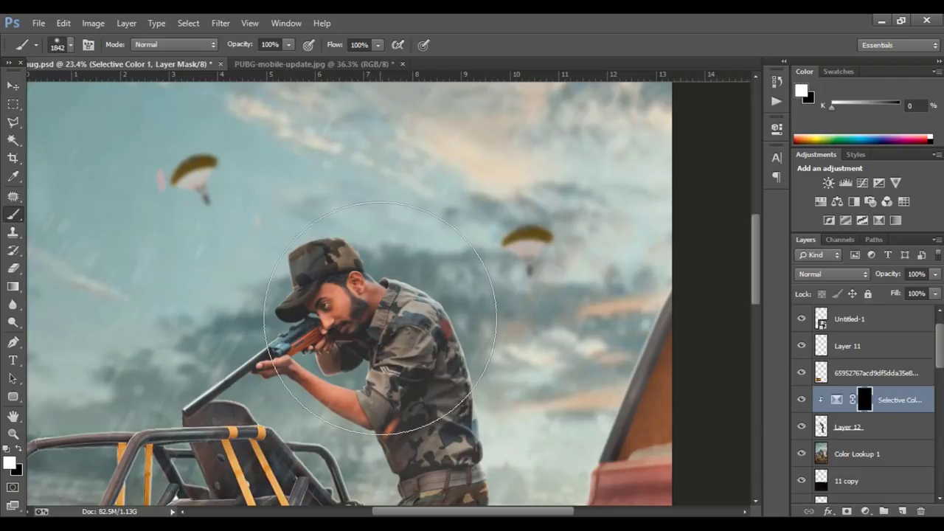
pyautogui.press('[')
pyautogui.press('[')
pyautogui.press('[')
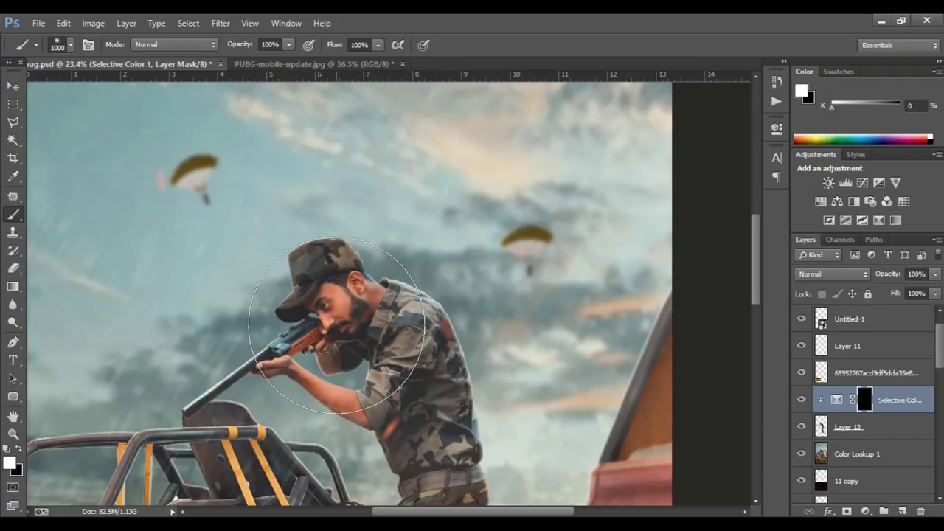
pyautogui.press('[')
pyautogui.press('[')
pyautogui.press('[')
pyautogui.scroll(1, 341, 321)
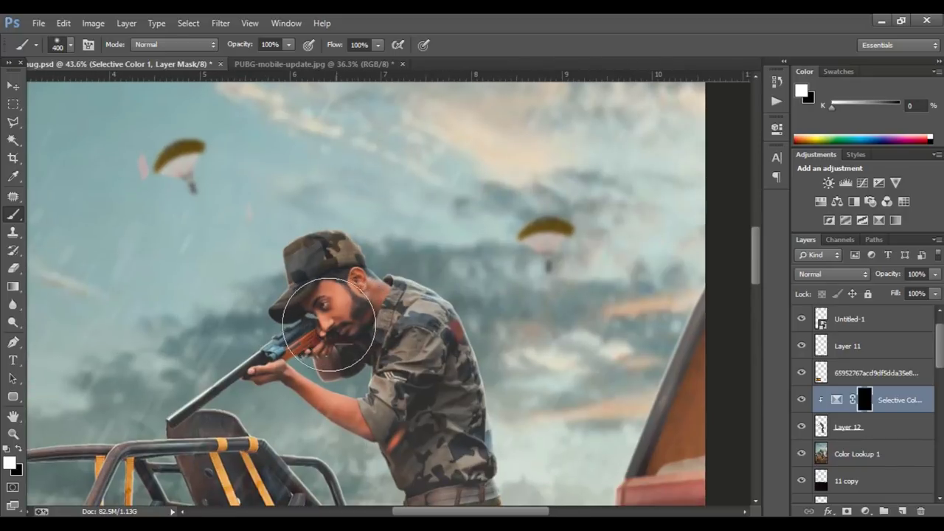
pyautogui.scroll(1, 325, 325)
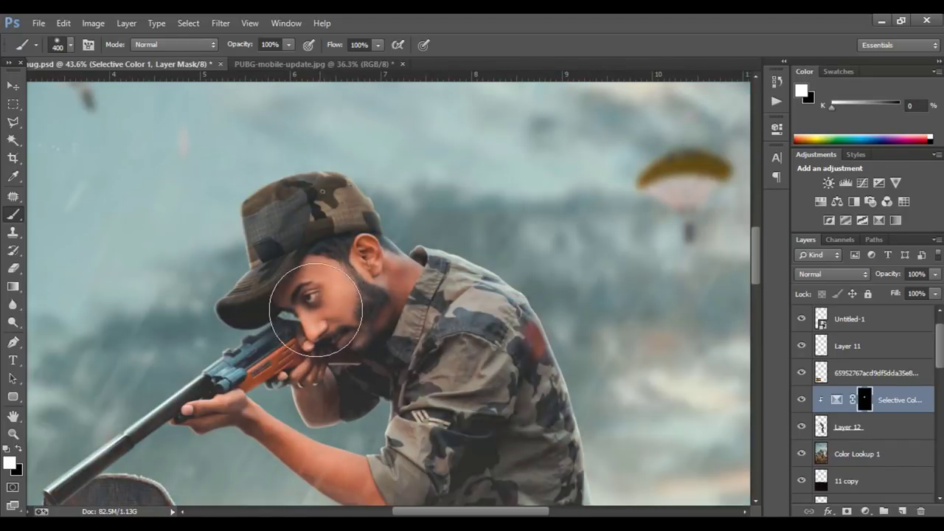
pyautogui.moveTo(326, 295); pyautogui.dragTo(384, 275)
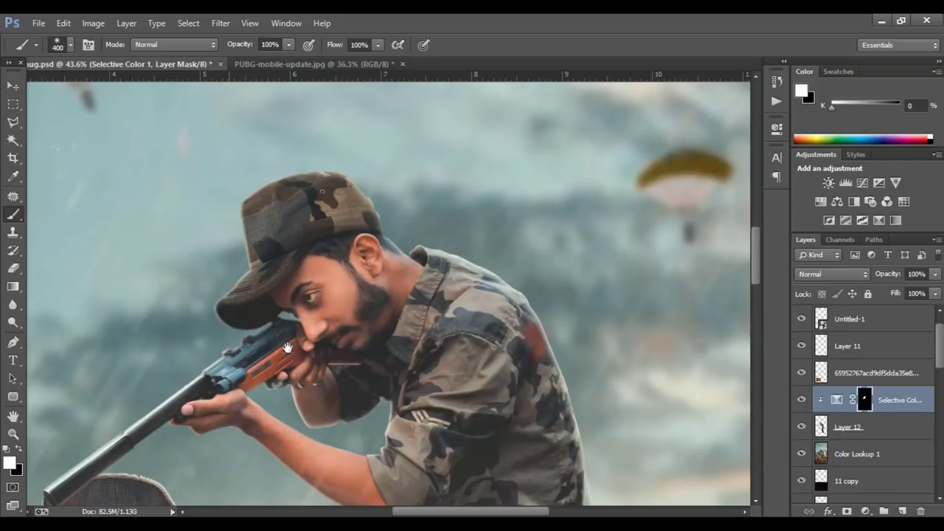
pyautogui.scroll(-2, 288, 347)
pyautogui.scroll(-1, 286, 345)
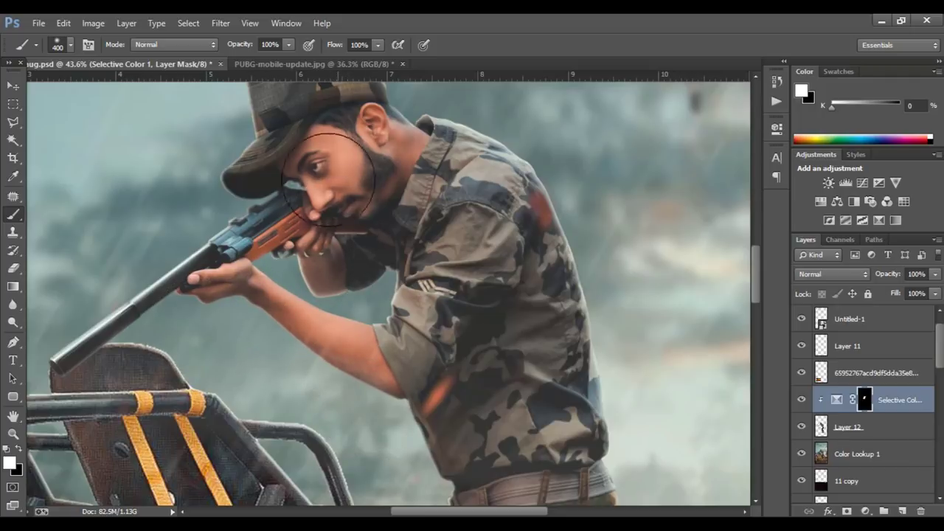
# - Merge Selective Color 1 with Layer 12 into a single layer
pyautogui.click(12, 85)
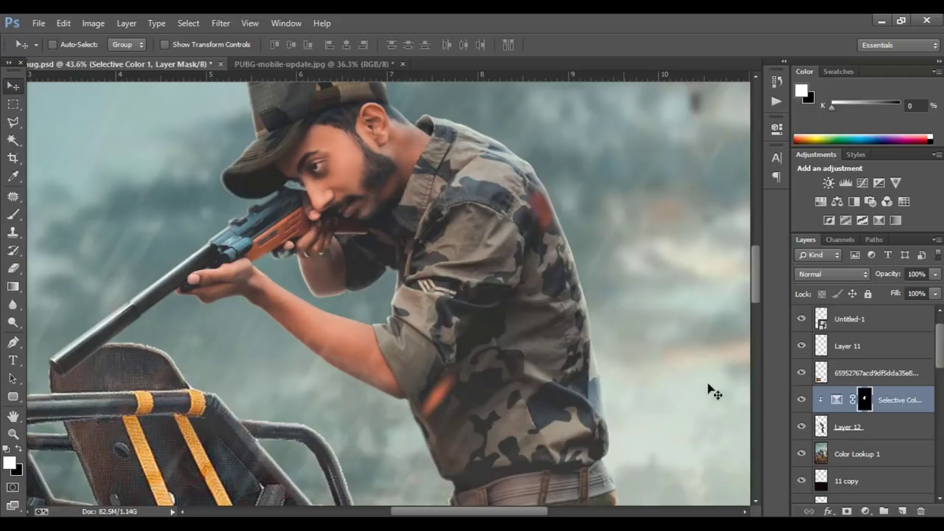
pyautogui.keyDown('shift'); pyautogui.click(894, 430); pyautogui.keyUp('shift')
pyautogui.rightClick(892, 429)
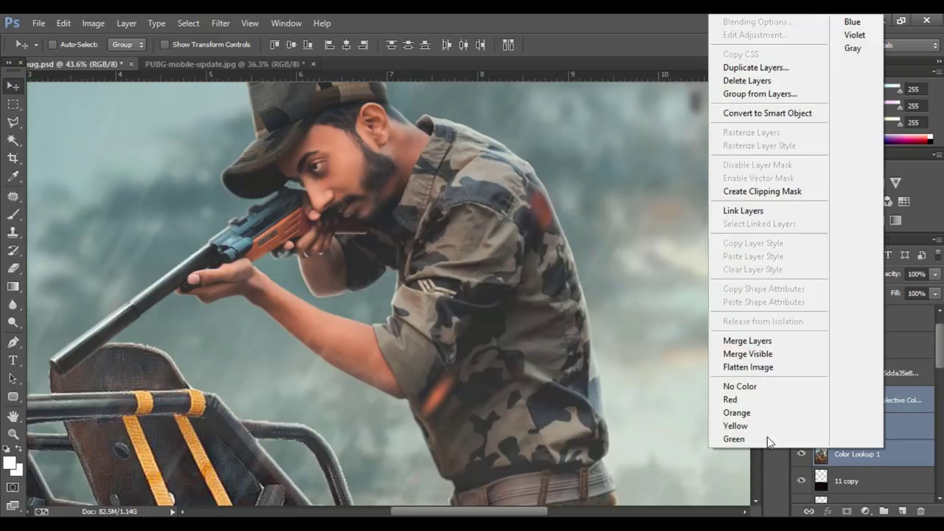
pyautogui.click(776, 340)
# - Hide the logo and title layers at the top of the stack
pyautogui.scroll(-2, 489, 383)
pyautogui.scroll(-2, 493, 374)
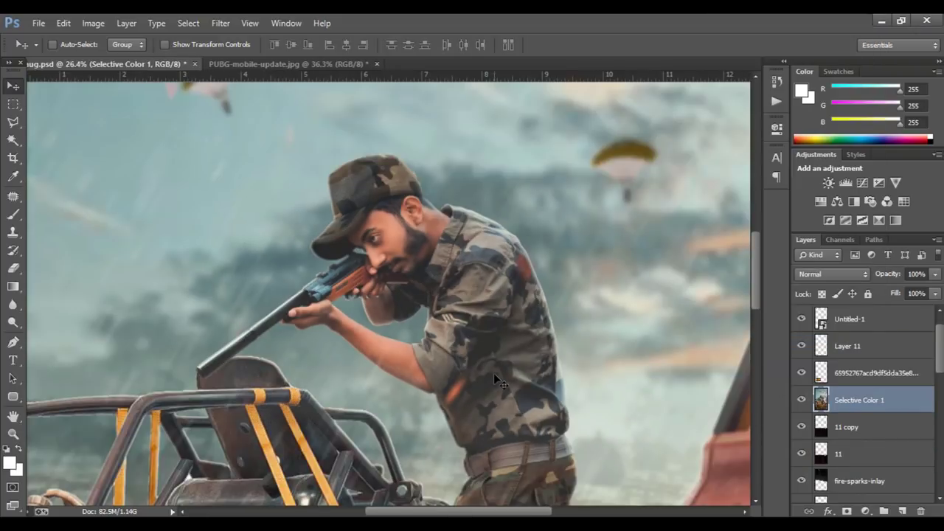
pyautogui.scroll(-2, 493, 373)
pyautogui.scroll(-2, 493, 374)
pyautogui.scroll(-1, 494, 376)
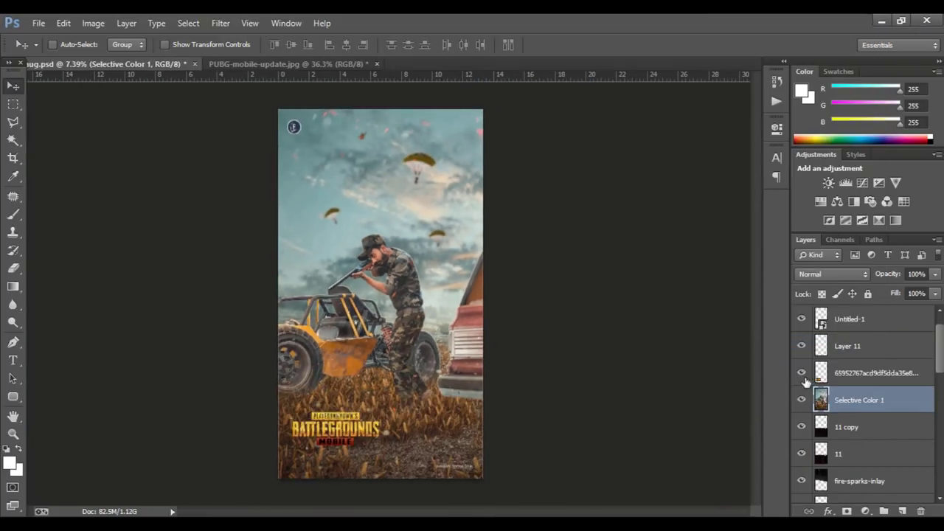
pyautogui.moveTo(802, 373); pyautogui.dragTo(802, 318)
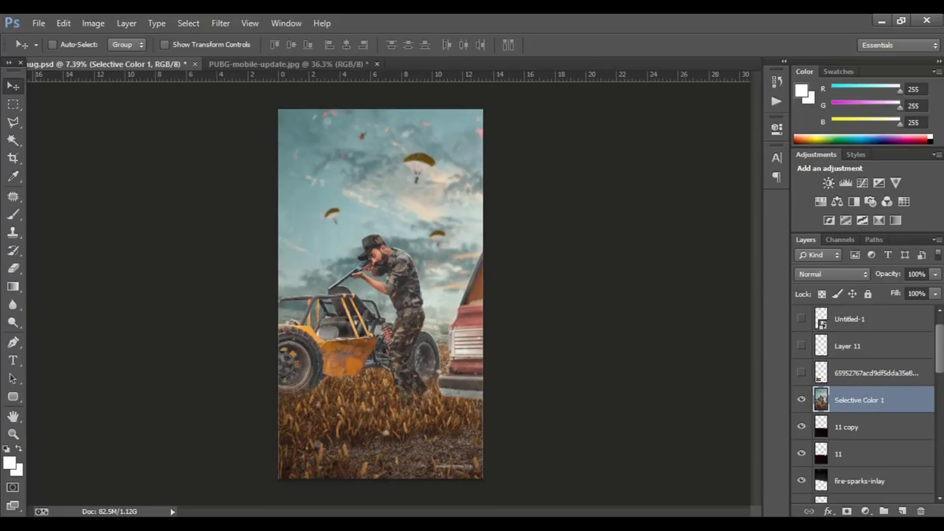
# - In the Camera Raw Filter, lower the HSL Aquas saturation
pyautogui.click(221, 23)
pyautogui.click(232, 103)
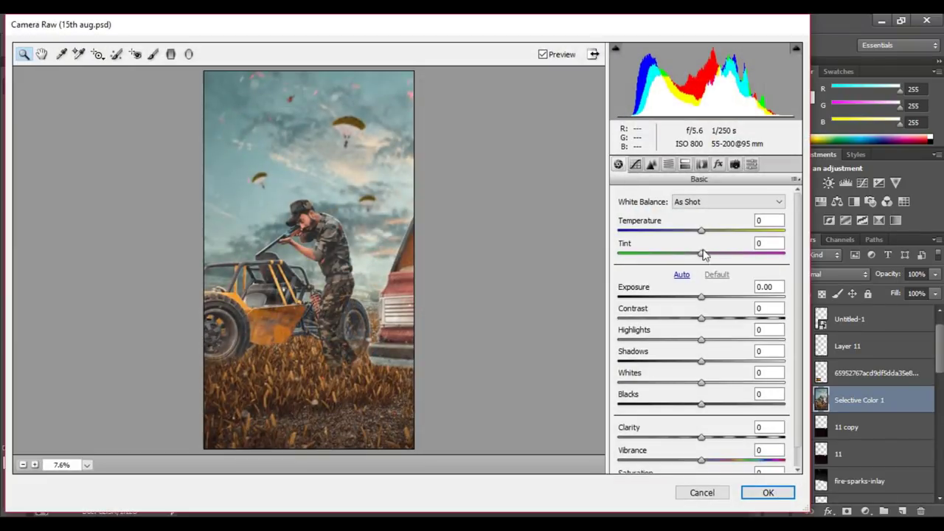
pyautogui.click(685, 164)
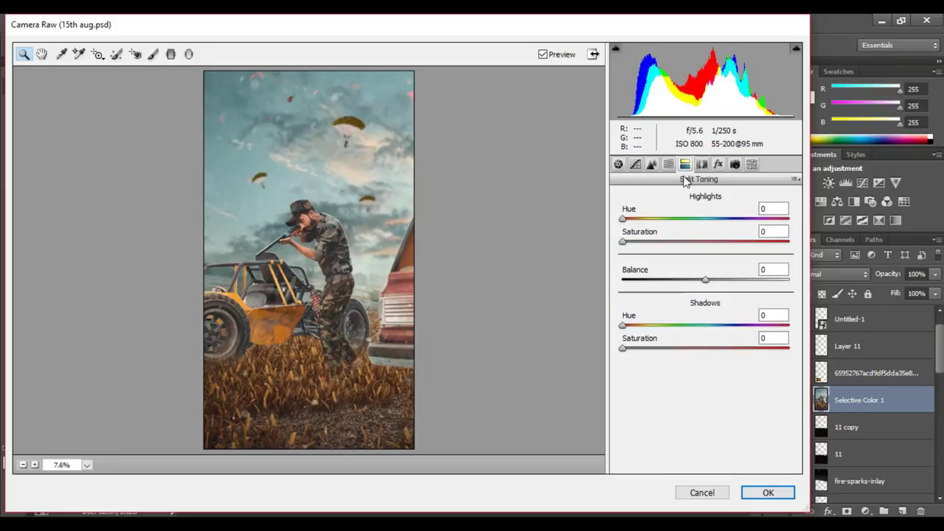
pyautogui.click(668, 164)
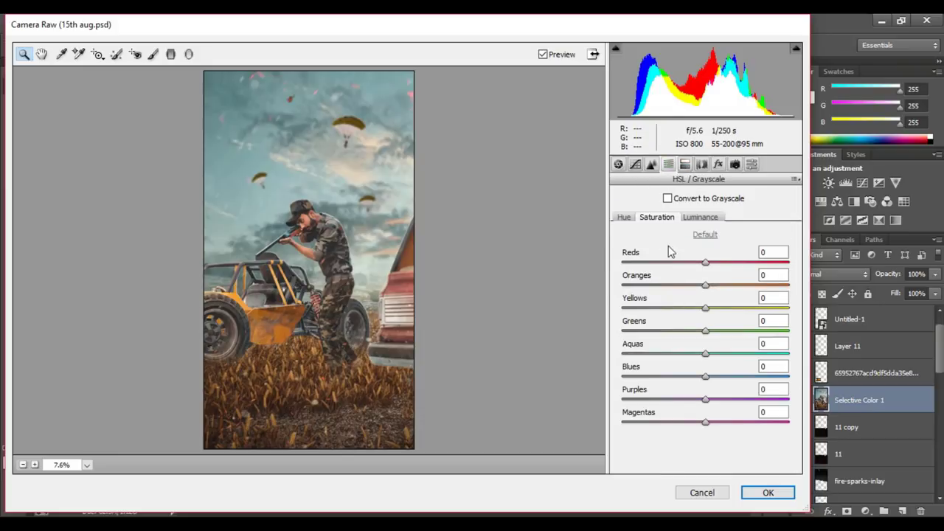
pyautogui.moveTo(711, 355)
pyautogui.mouseDown()
pyautogui.moveTo(660, 359)
pyautogui.moveTo(680, 357)
pyautogui.moveTo(680, 336)
pyautogui.mouseUp()
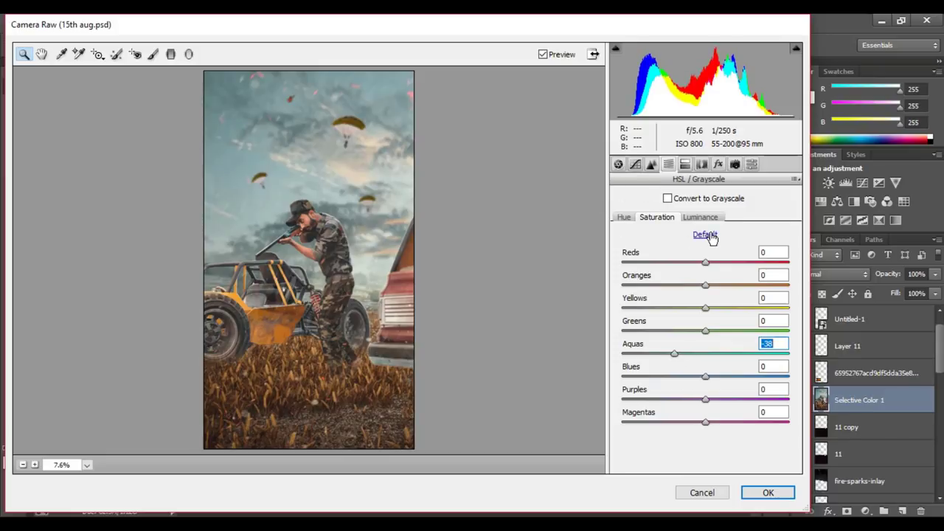
# - Set Split Toning highlights to Hue 29, Saturation 22 and apply the Camera Raw filter
pyautogui.click(685, 164)
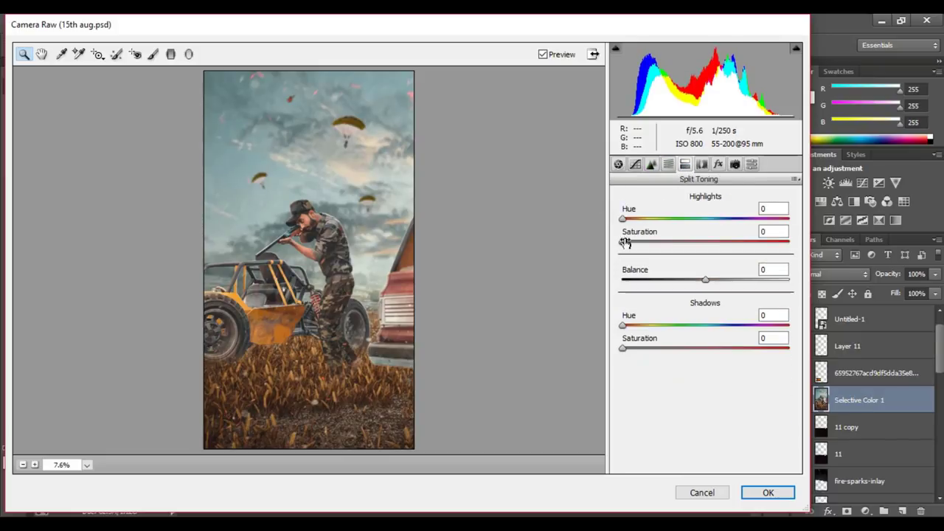
pyautogui.moveTo(624, 242)
pyautogui.mouseDown()
pyautogui.moveTo(640, 244)
pyautogui.moveTo(641, 225)
pyautogui.moveTo(668, 244)
pyautogui.moveTo(661, 255)
pyautogui.mouseUp()
pyautogui.click(629, 220)
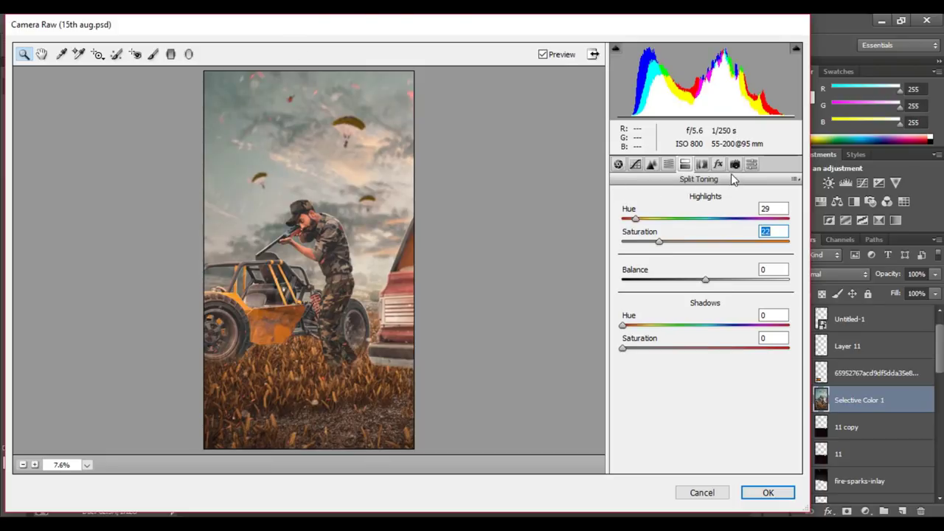
pyautogui.click(764, 493)
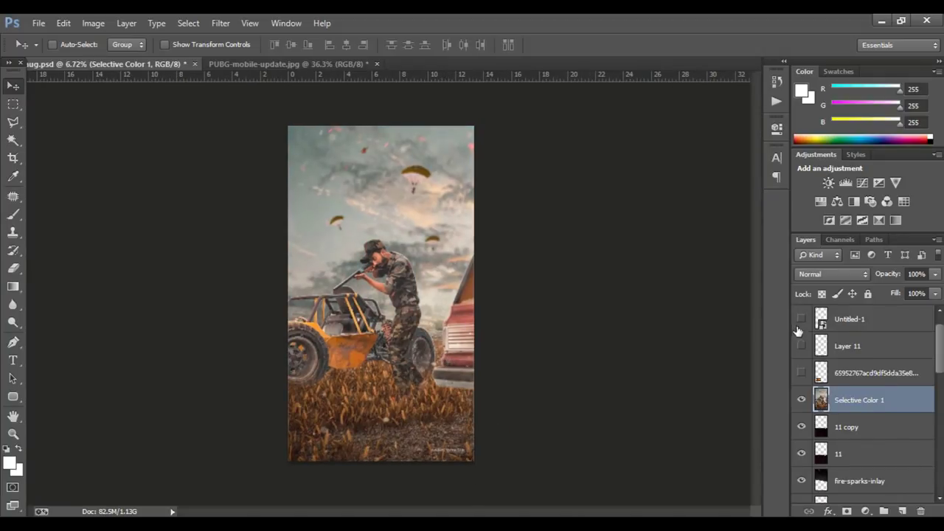
# - Turn visibility back on for Untitled-1, Layer 11 and the 65952… logo layer
pyautogui.scroll(1, 797, 332)
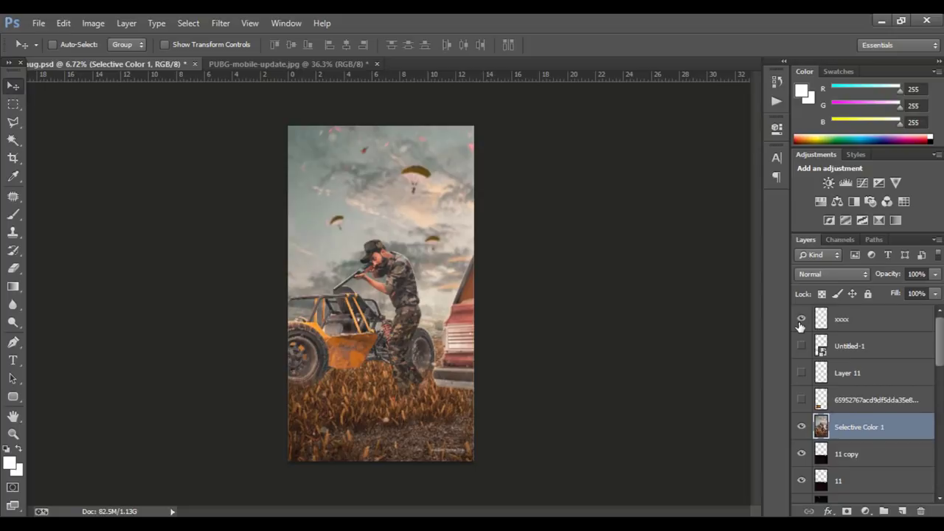
pyautogui.scroll(1, 405, 305)
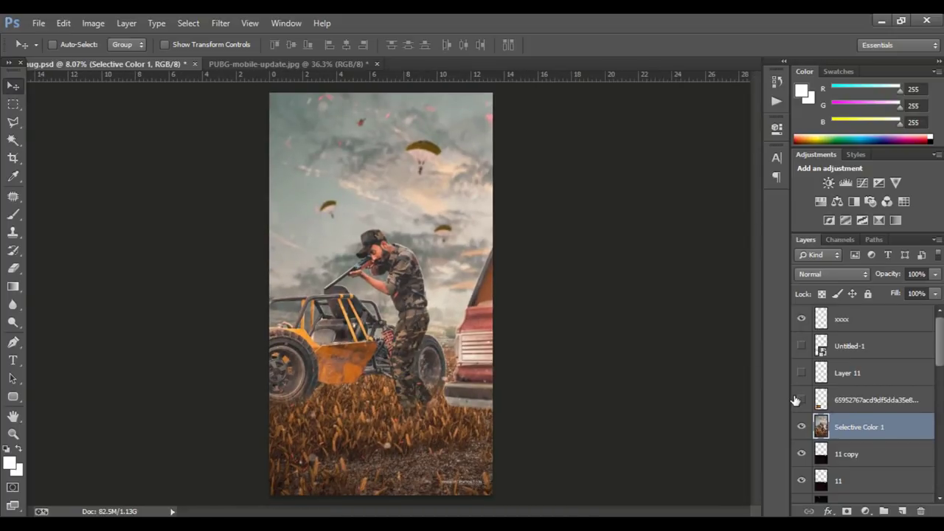
pyautogui.moveTo(795, 400); pyautogui.dragTo(797, 346)
pyautogui.scroll(-1, 543, 354)
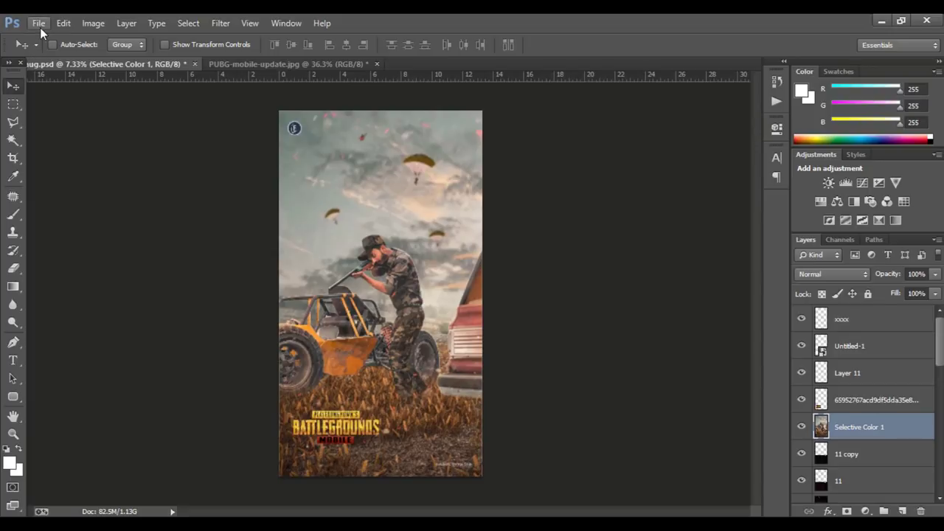
pyautogui.scroll(2, 394, 253)
pyautogui.scroll(2, 394, 252)
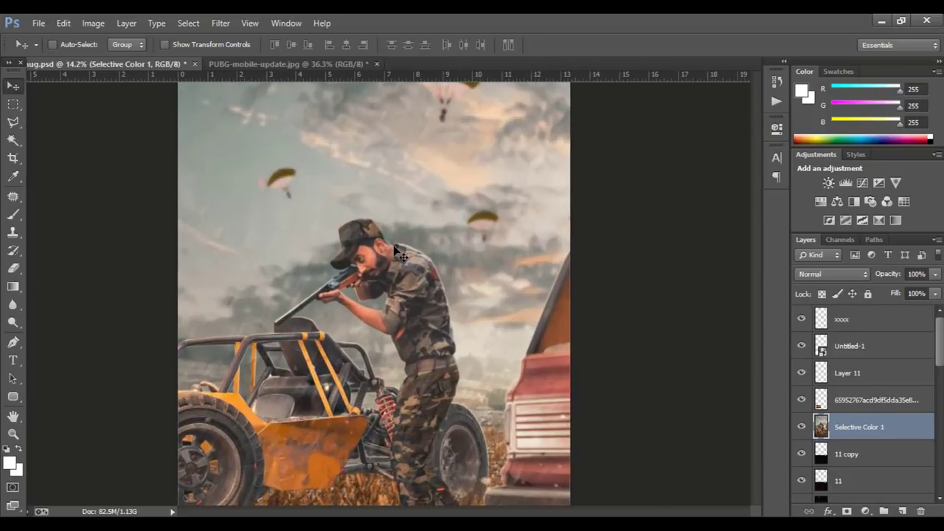